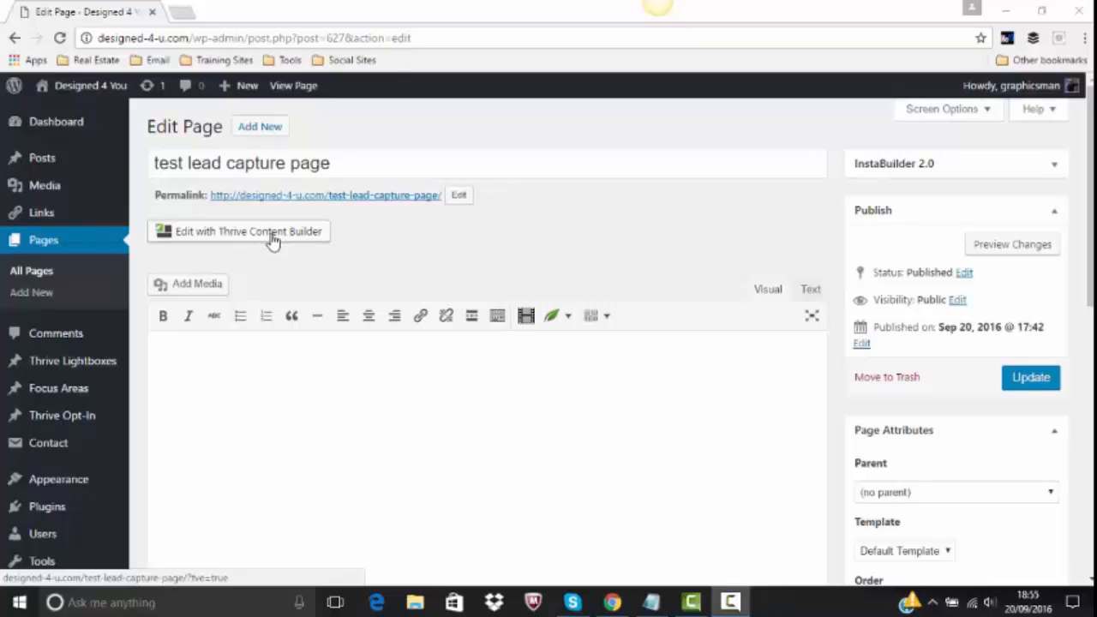
- Open the test lead capture page in Thrive Content Builder and load the Lime Lead Generation Page template
left_click(272, 241)
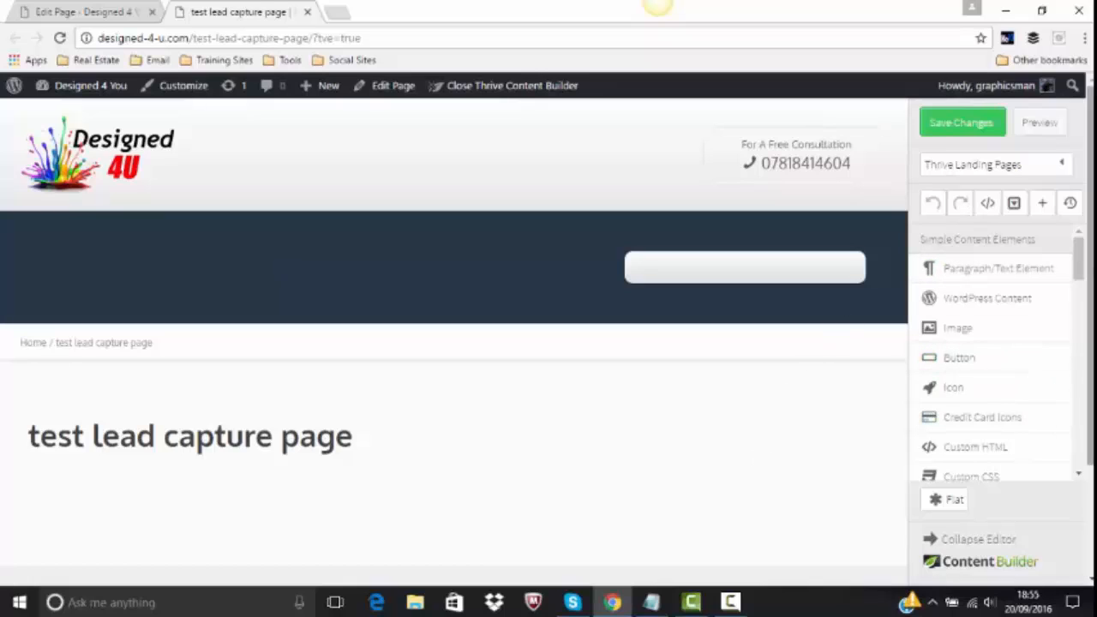
mouse_move(1083, 272)
left_mouse_down()
mouse_move(1083, 381)
mouse_move(1080, 259)
left_mouse_up()
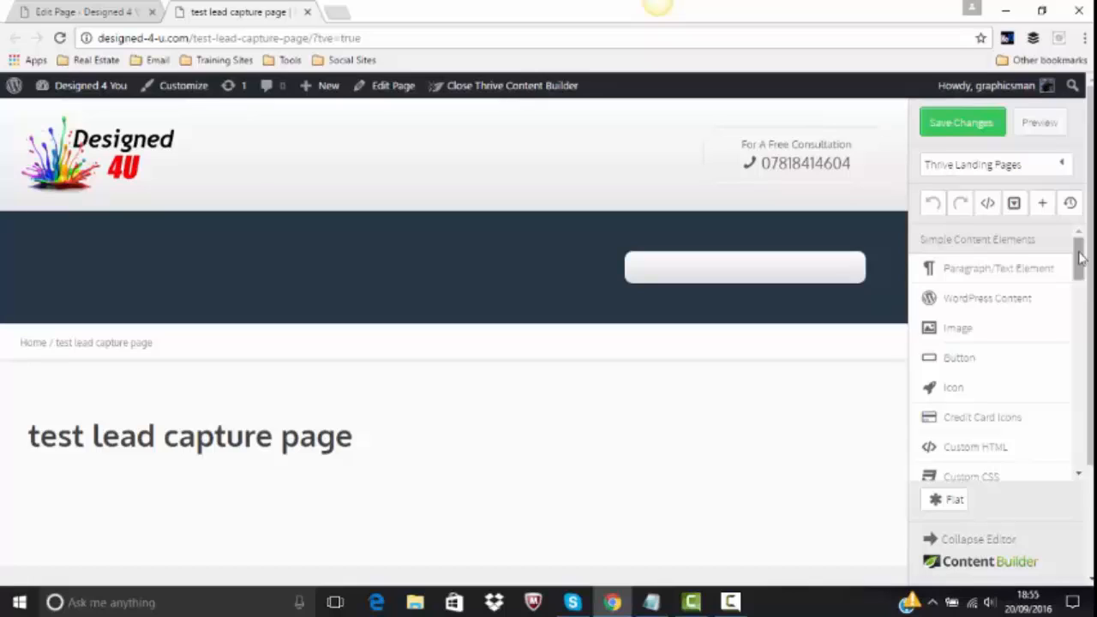
left_click(1061, 167)
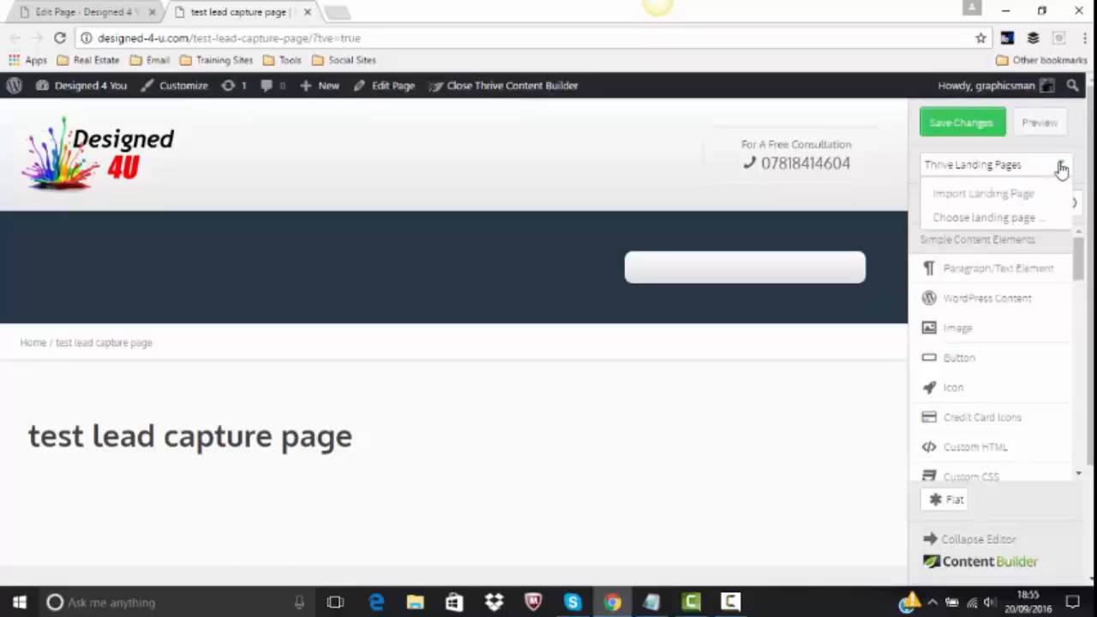
left_click(994, 218)
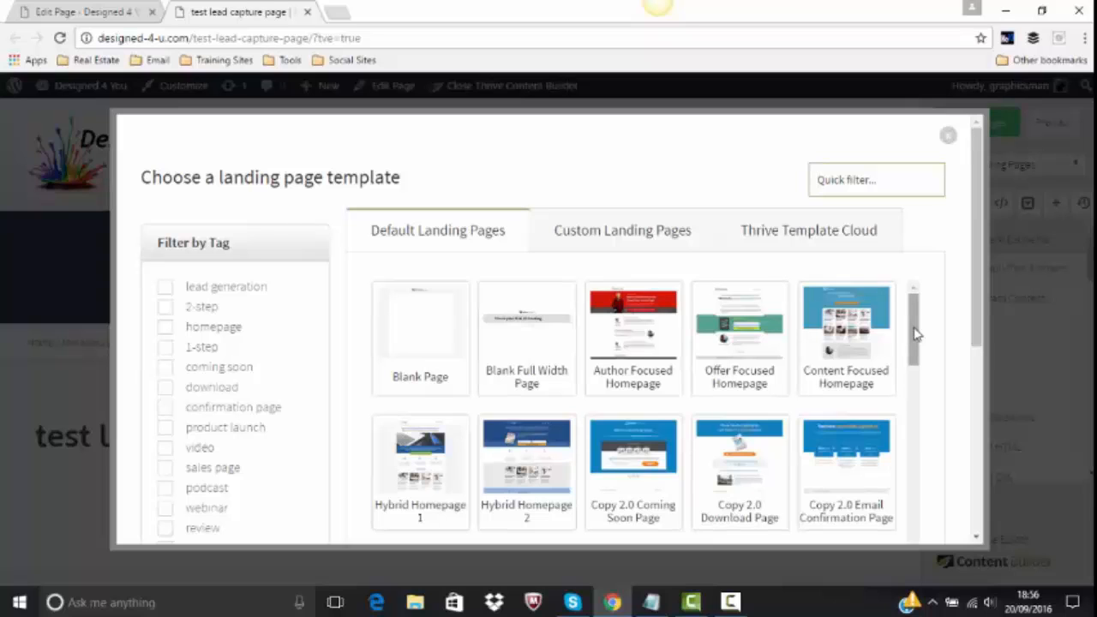
left_click_drag(914, 334, 914, 566)
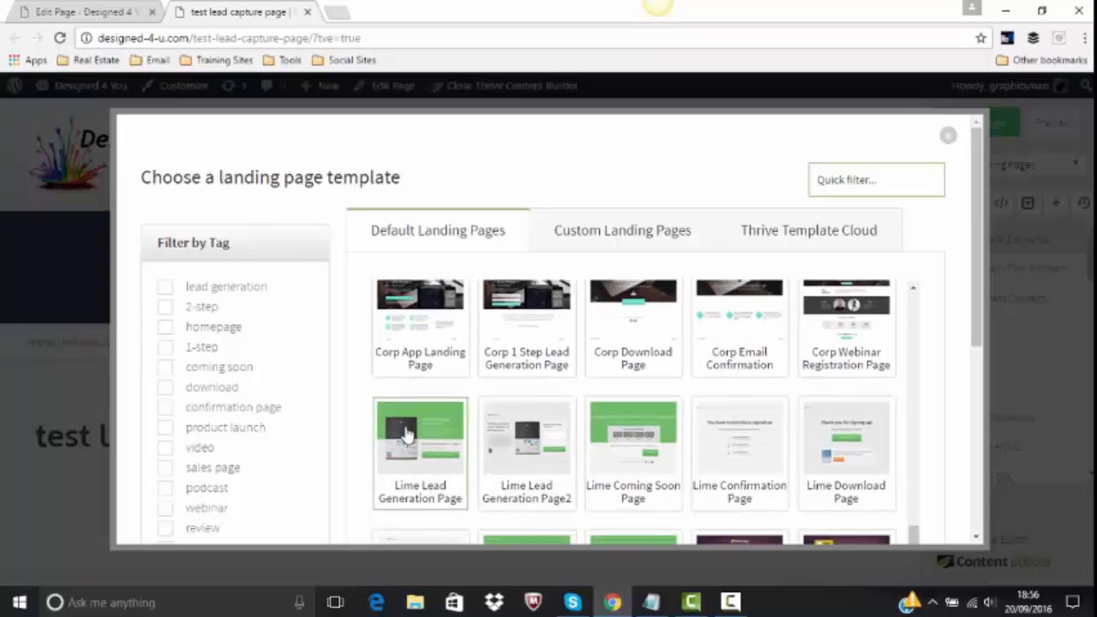
left_click(412, 457)
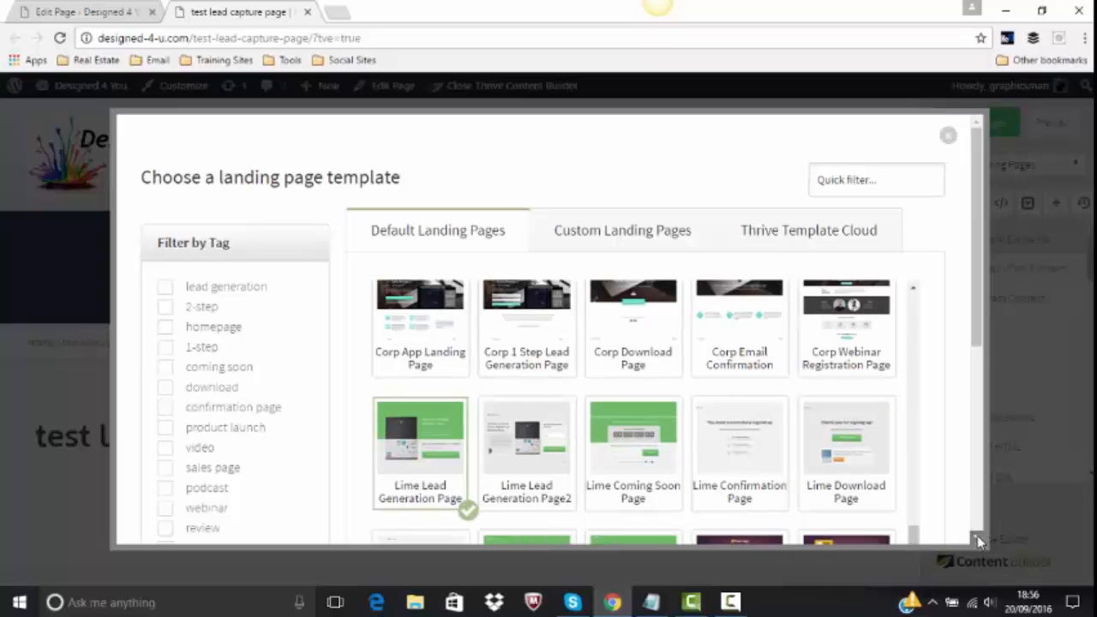
scroll(979, 540, "down", 5)
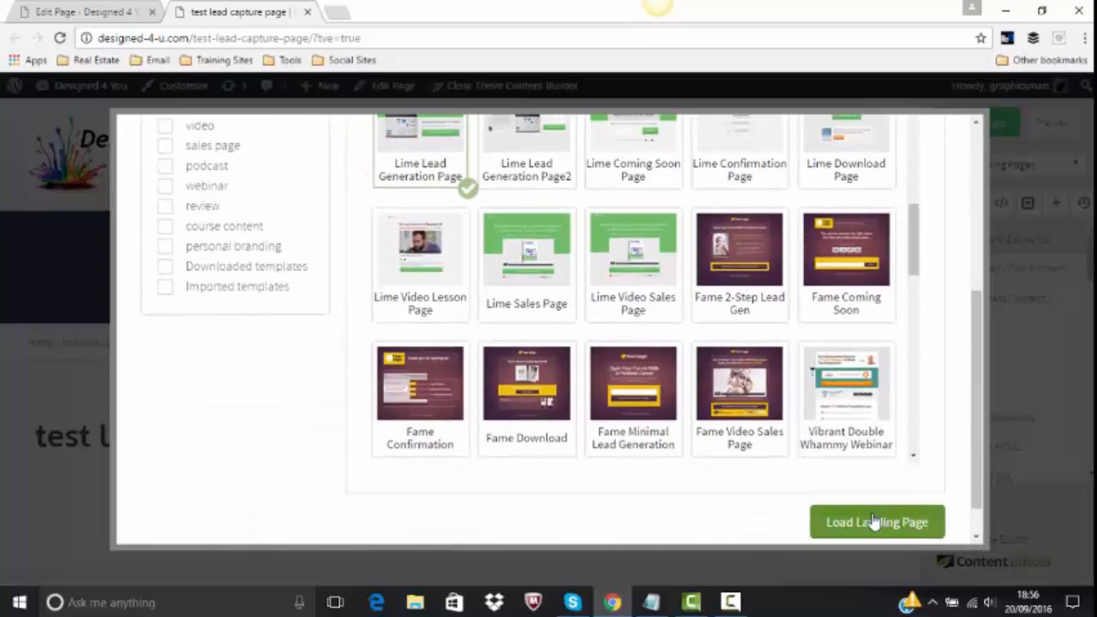
left_click(873, 522)
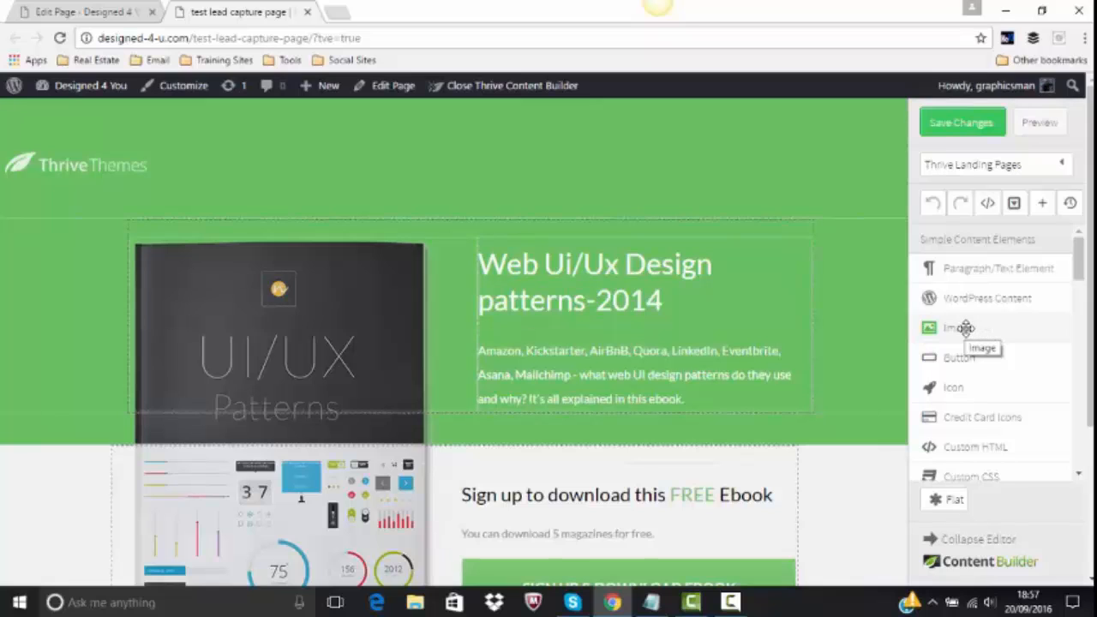
left_click_drag(965, 329, 688, 216)
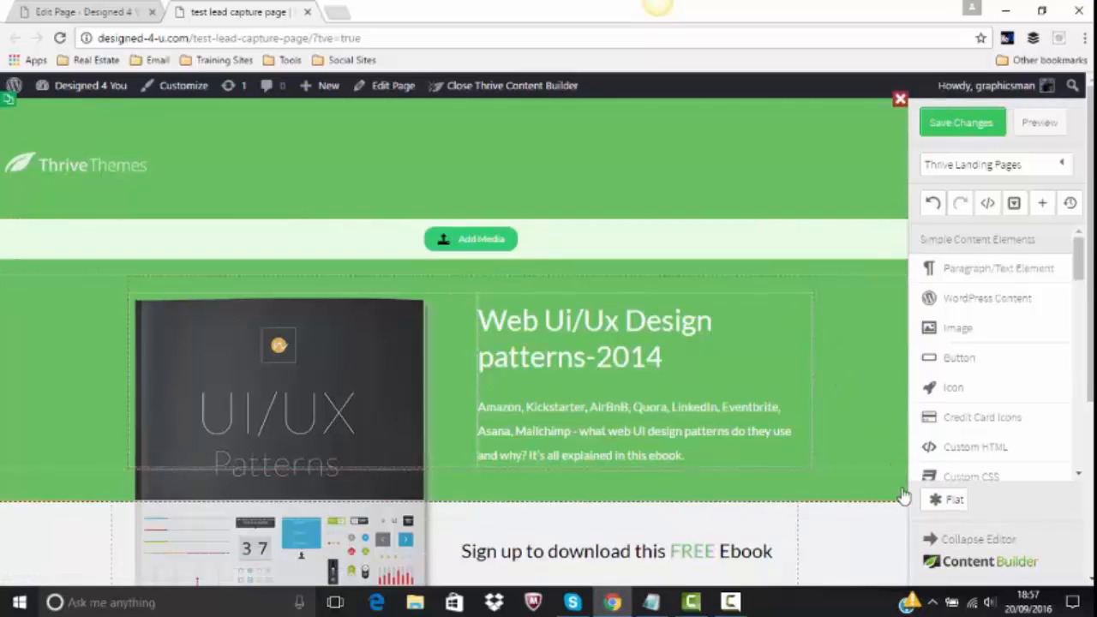
left_click(929, 542)
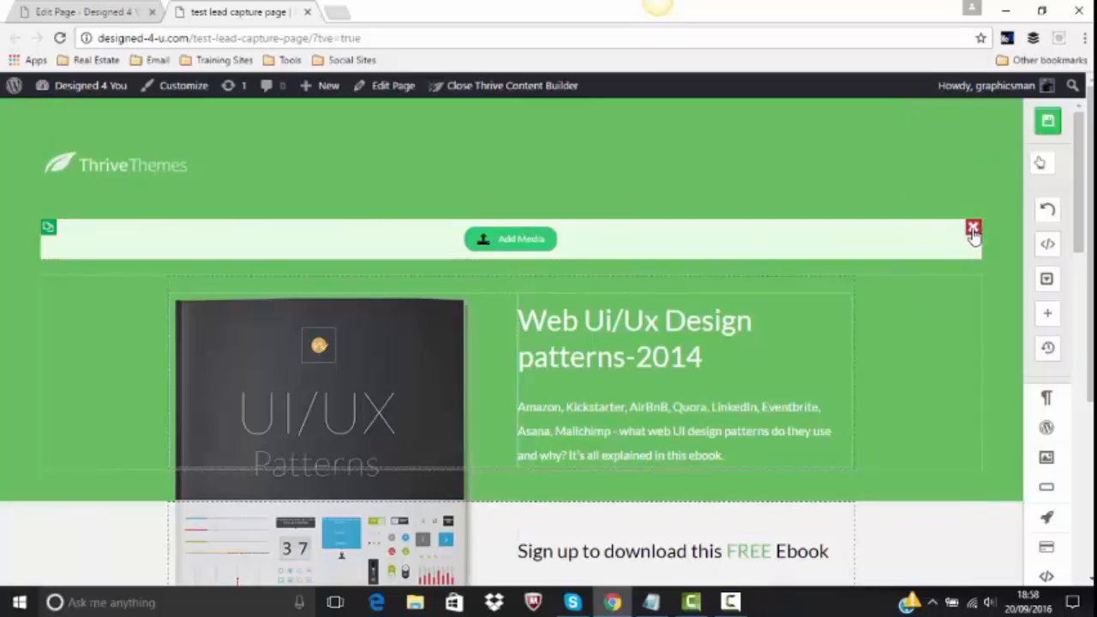
left_click(972, 229)
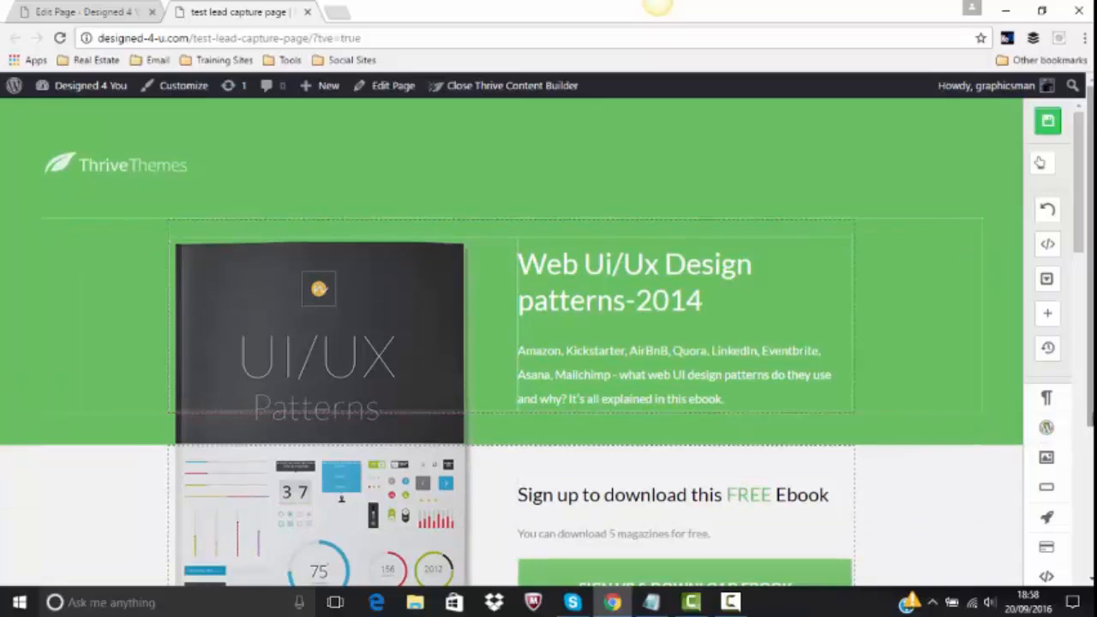
scroll(549, 334, "down", 3)
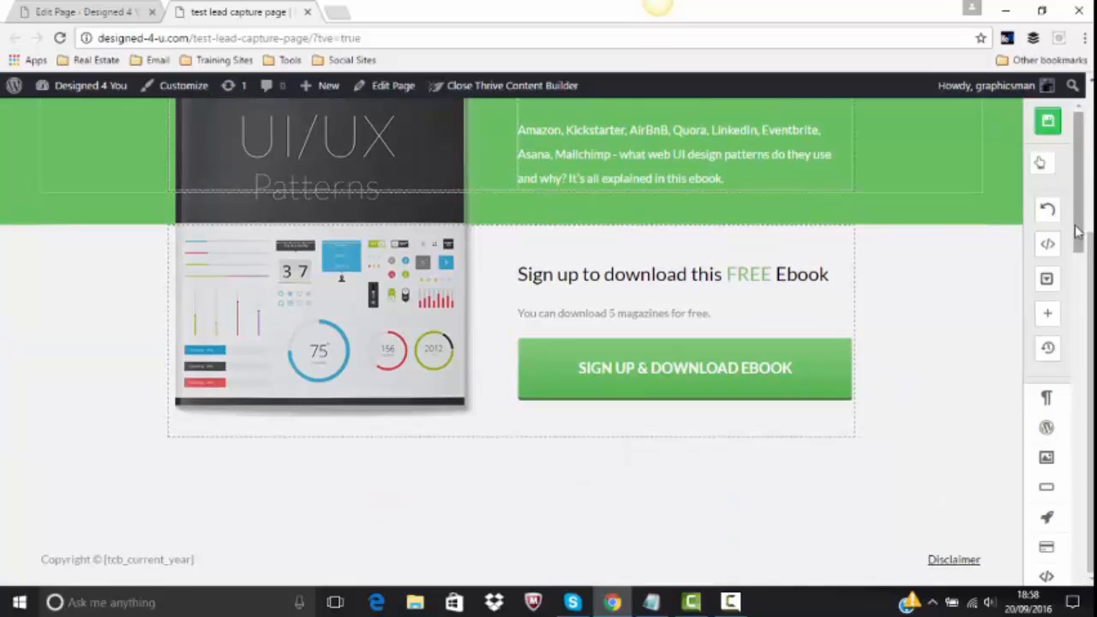
left_click_drag(1077, 229, 1057, 482)
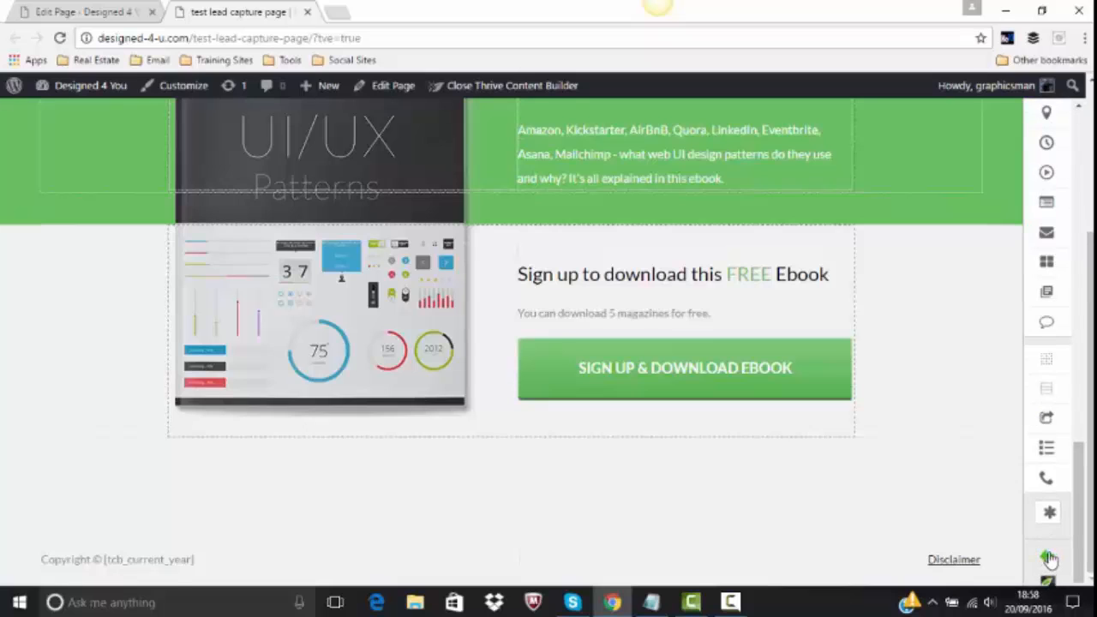
left_click(1050, 560)
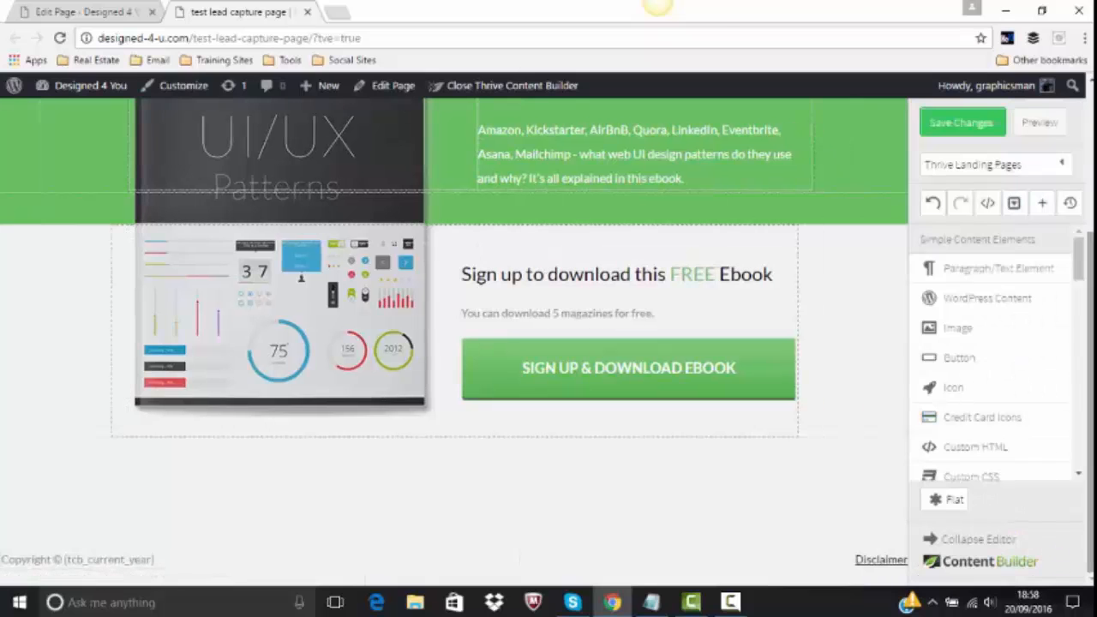
- Delete the ThriveThemes logo from the landing page header
left_click_drag(1091, 344, 1091, 197)
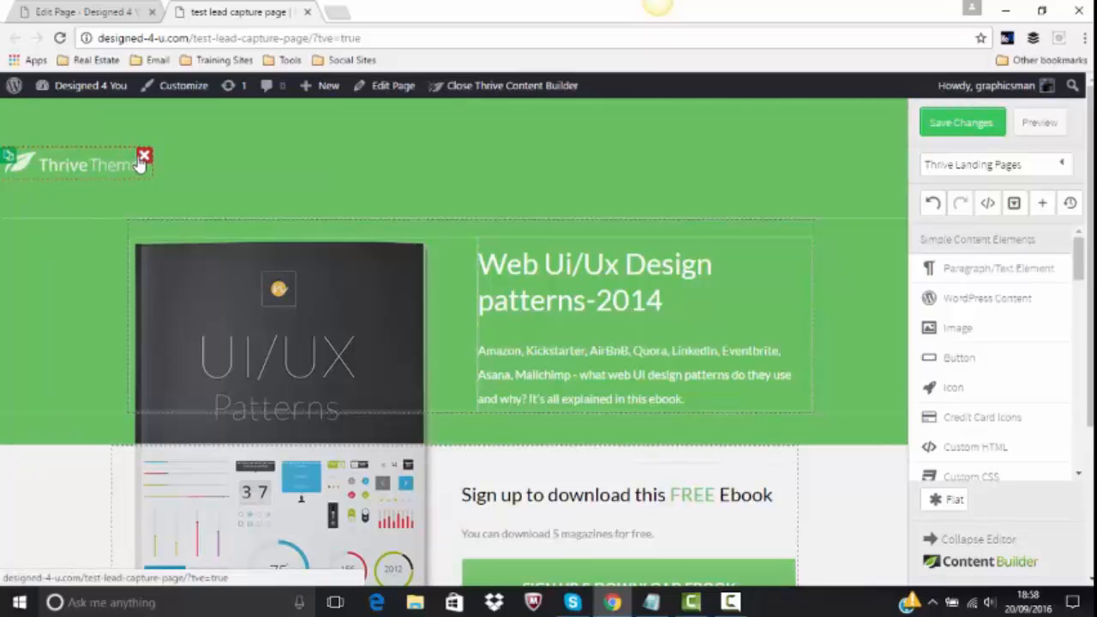
left_click(144, 161)
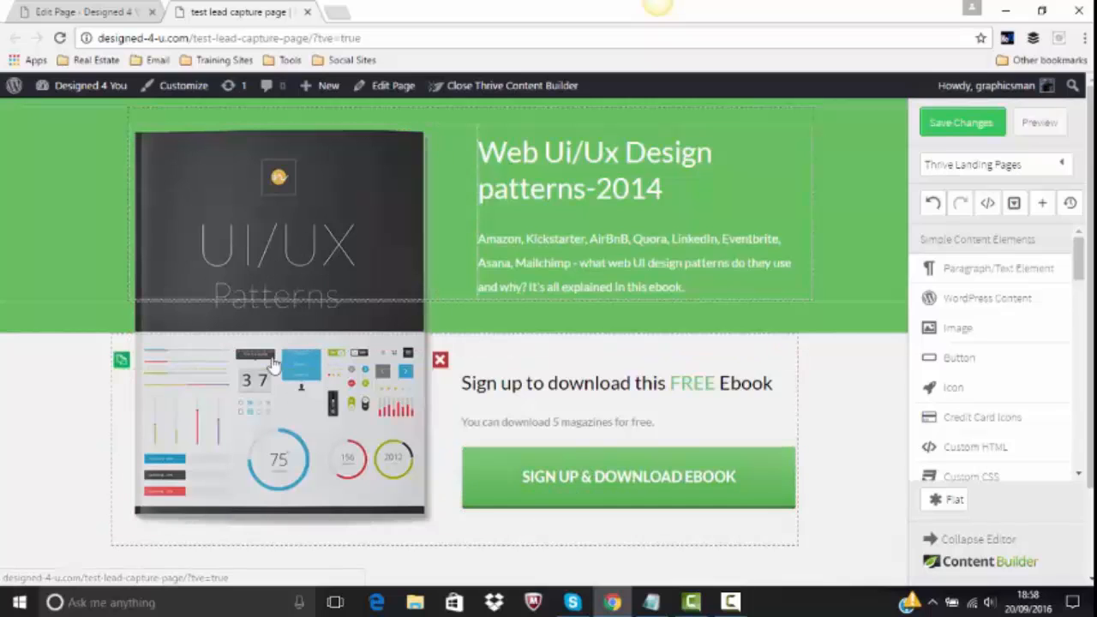
- Replace the UI/UX Patterns book image with Produced-By-The-Ultimate-Body-Makeover.png from the media library
left_click(288, 261)
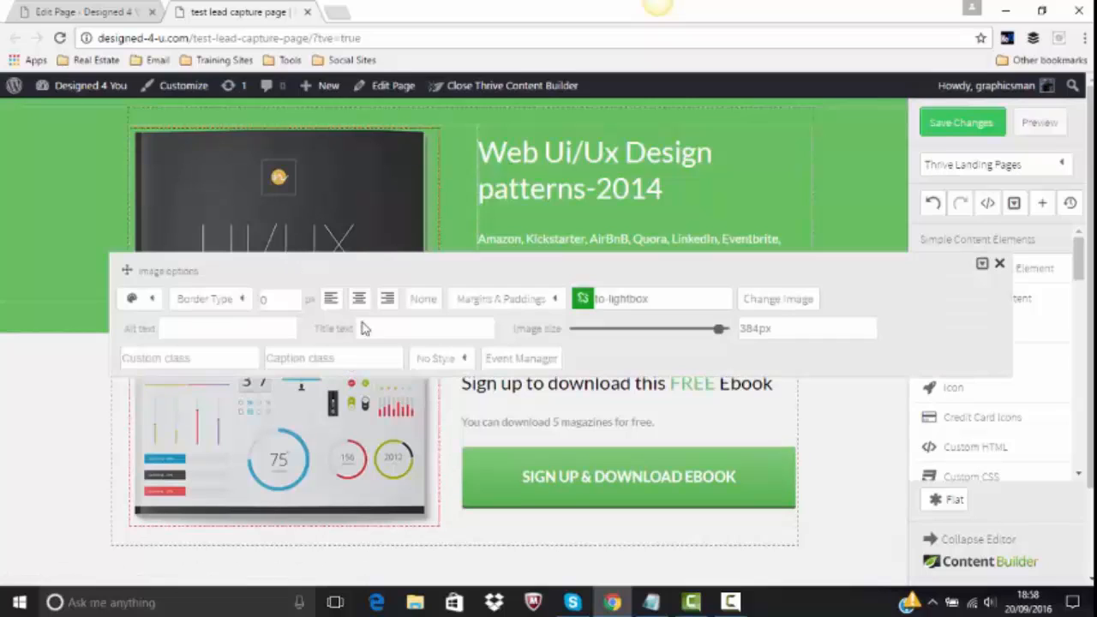
left_click(441, 337)
left_click(785, 306)
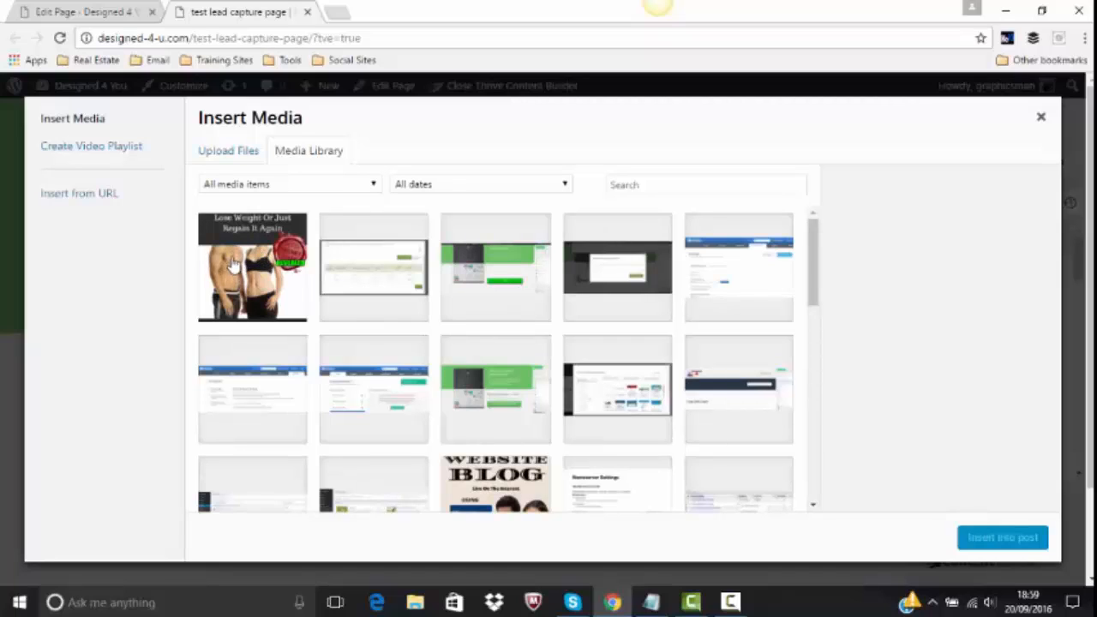
left_click(244, 258)
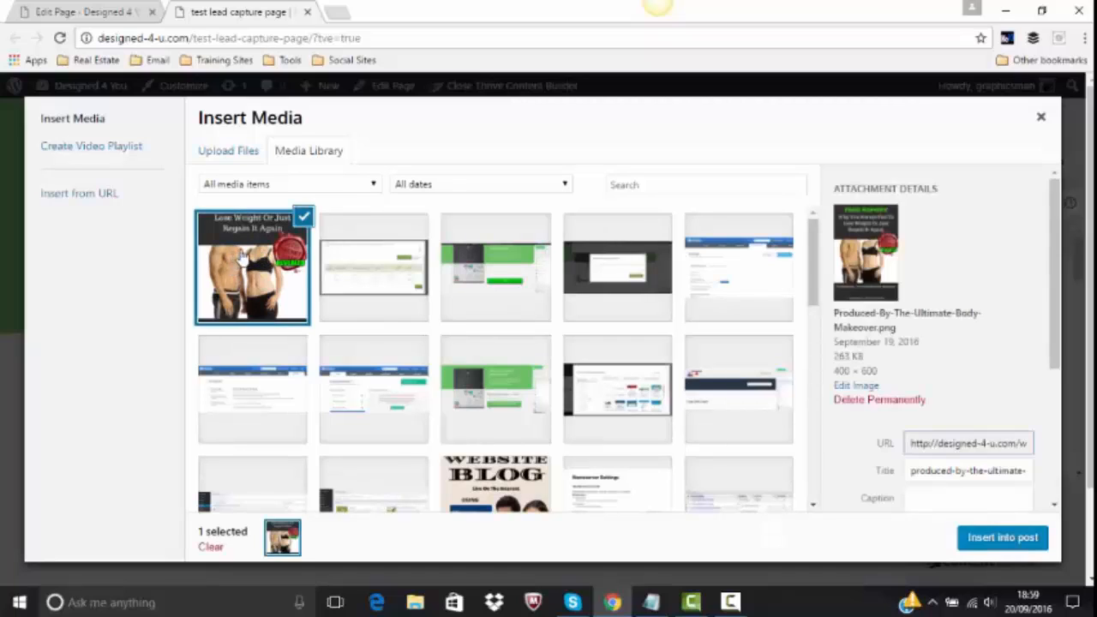
left_click(998, 542)
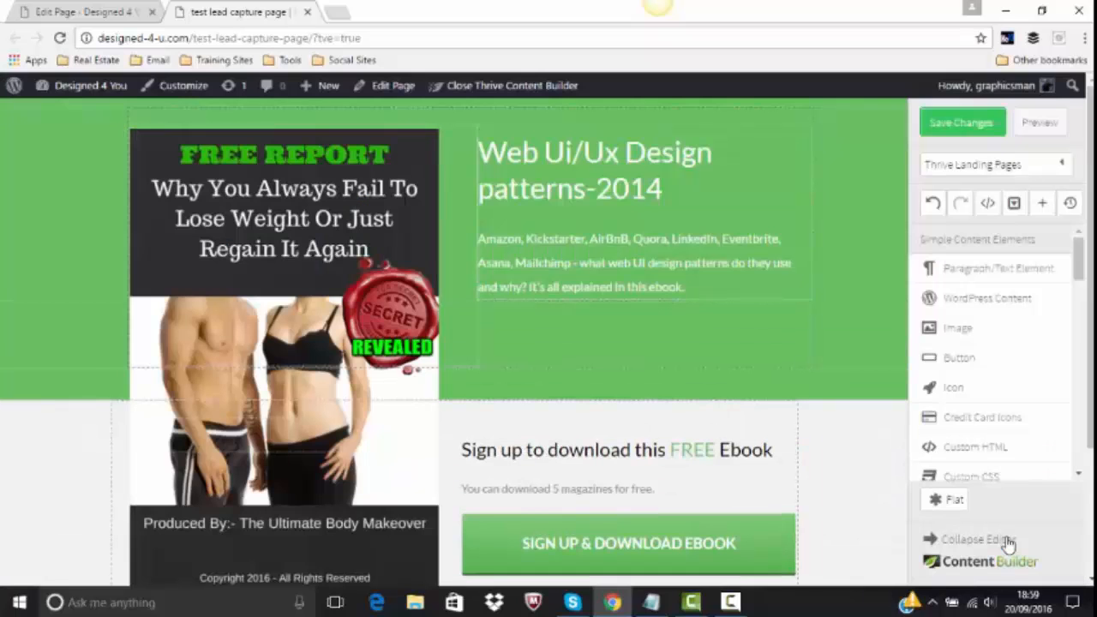
- Set the report cover image's size to 330 px, centre it in its column and save the page changes
left_click(300, 336)
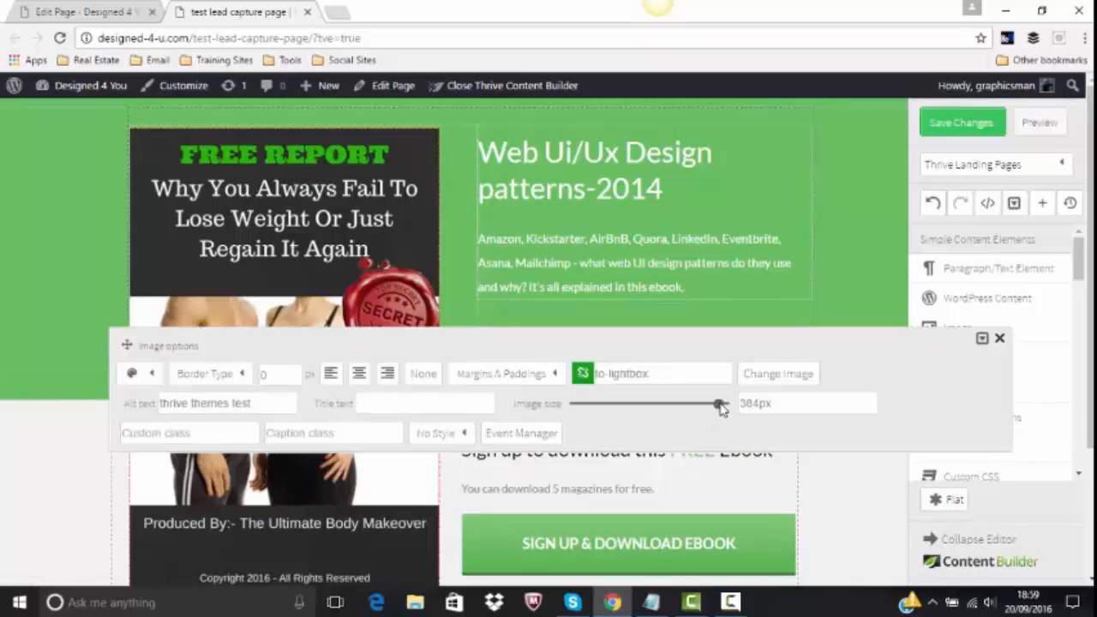
left_click_drag(722, 411, 699, 406)
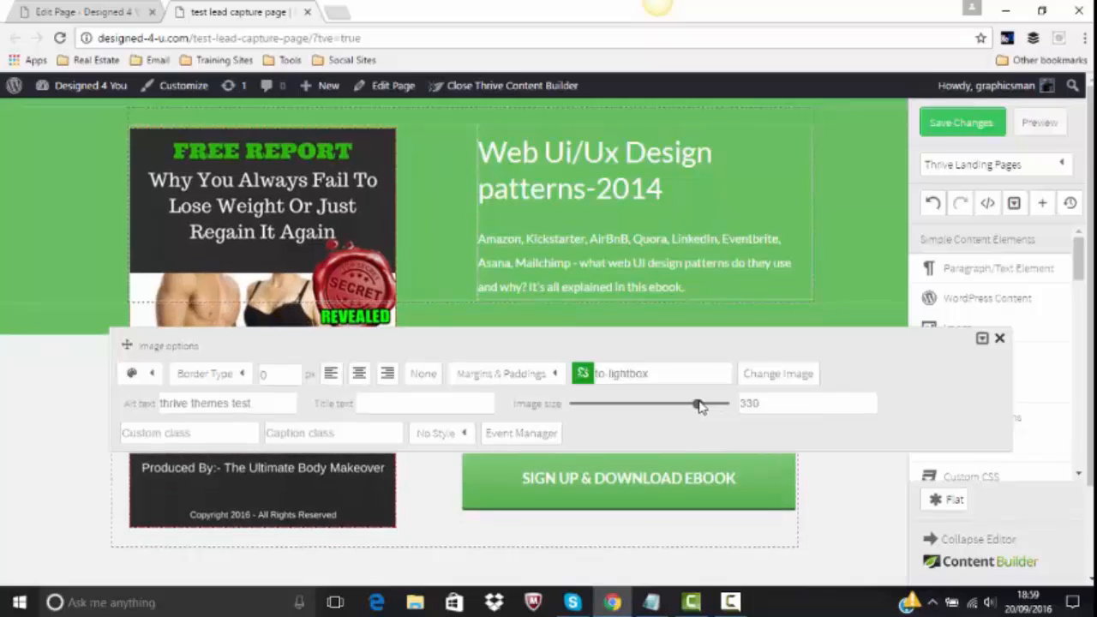
left_click(359, 374)
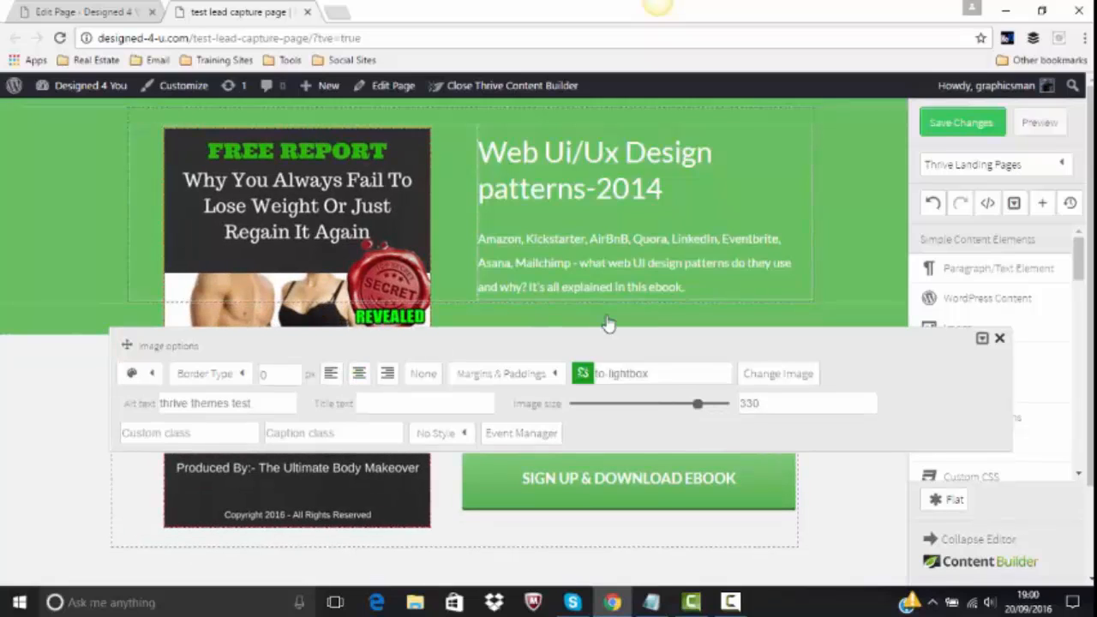
left_click(952, 126)
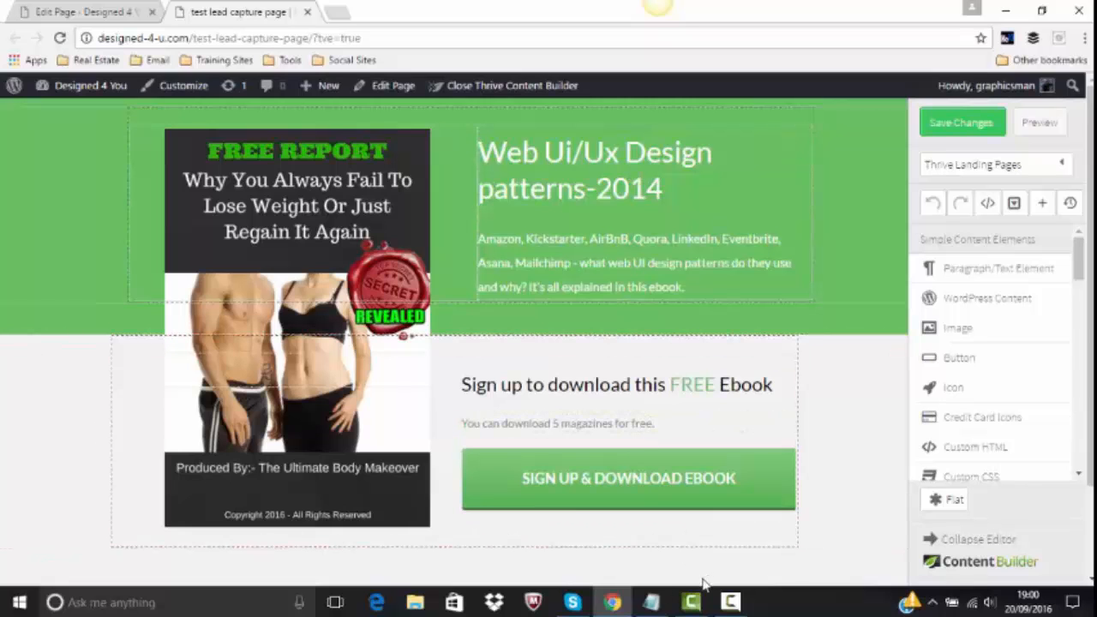
- Switch to Notepad, copy the headline "Discover The Secret To Why You Always Fail To Lose Weight Or Just Regain It Again..." and minimize Notepad
left_click(651, 602)
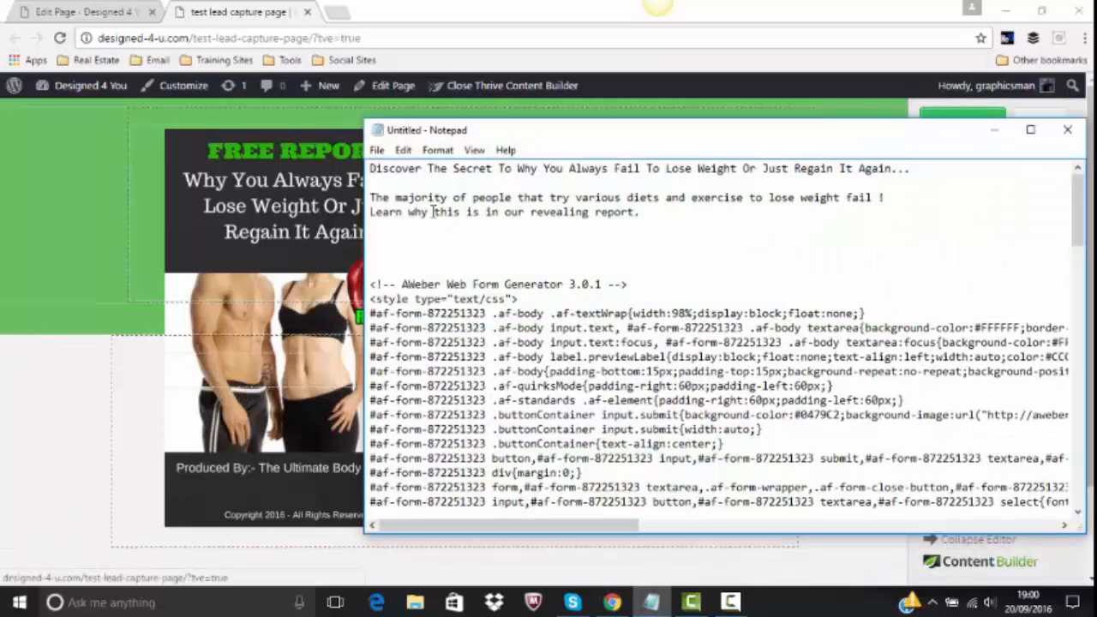
left_click_drag(371, 169, 919, 174)
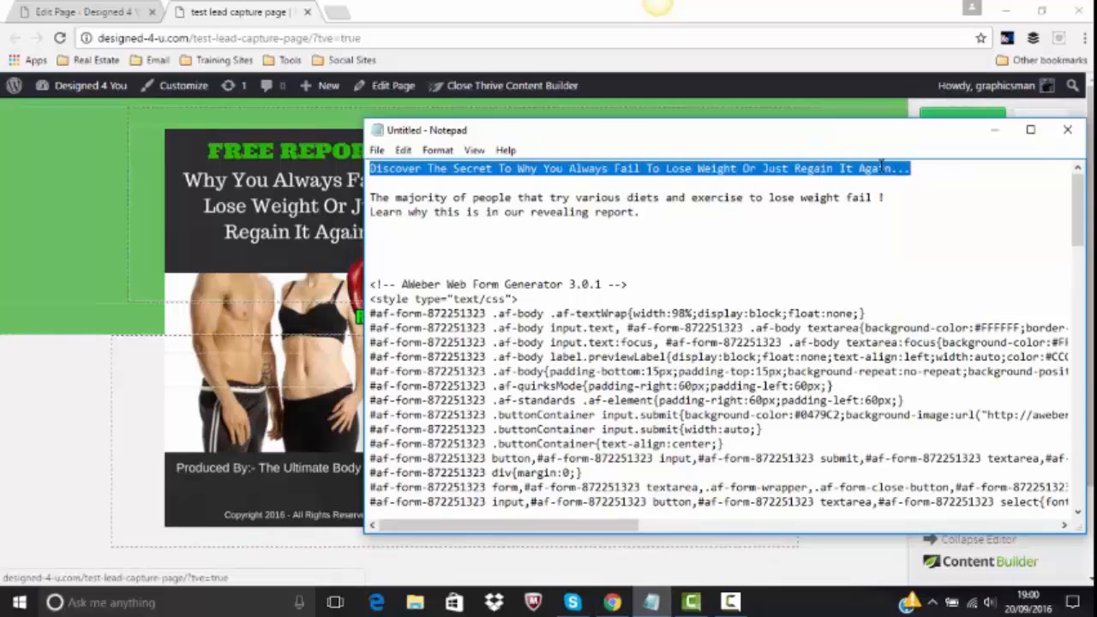
right_click(882, 167)
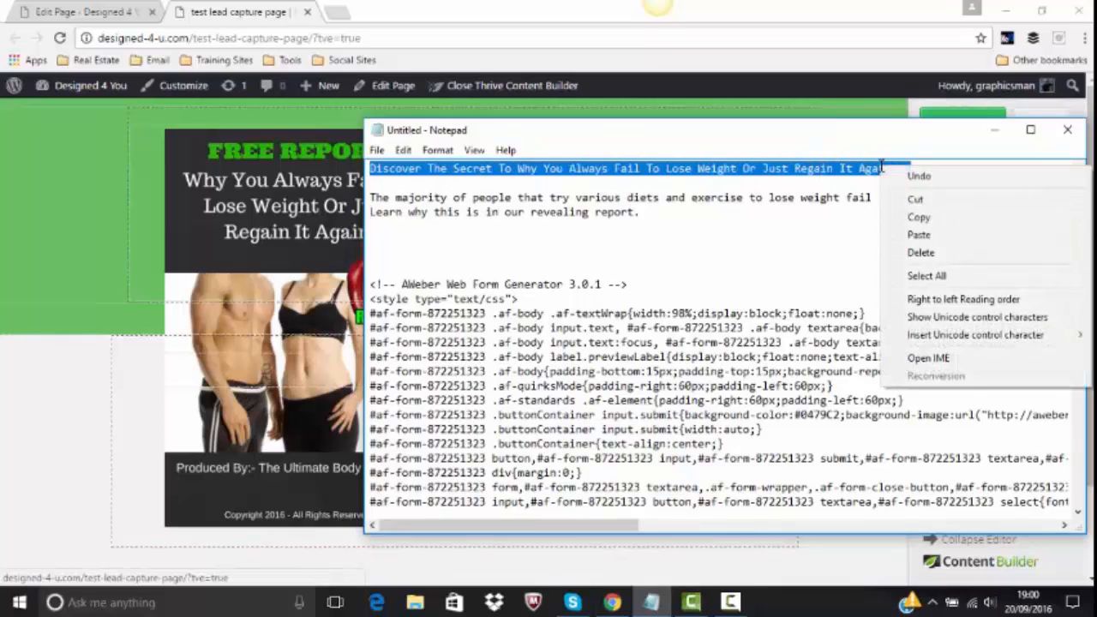
left_click(918, 218)
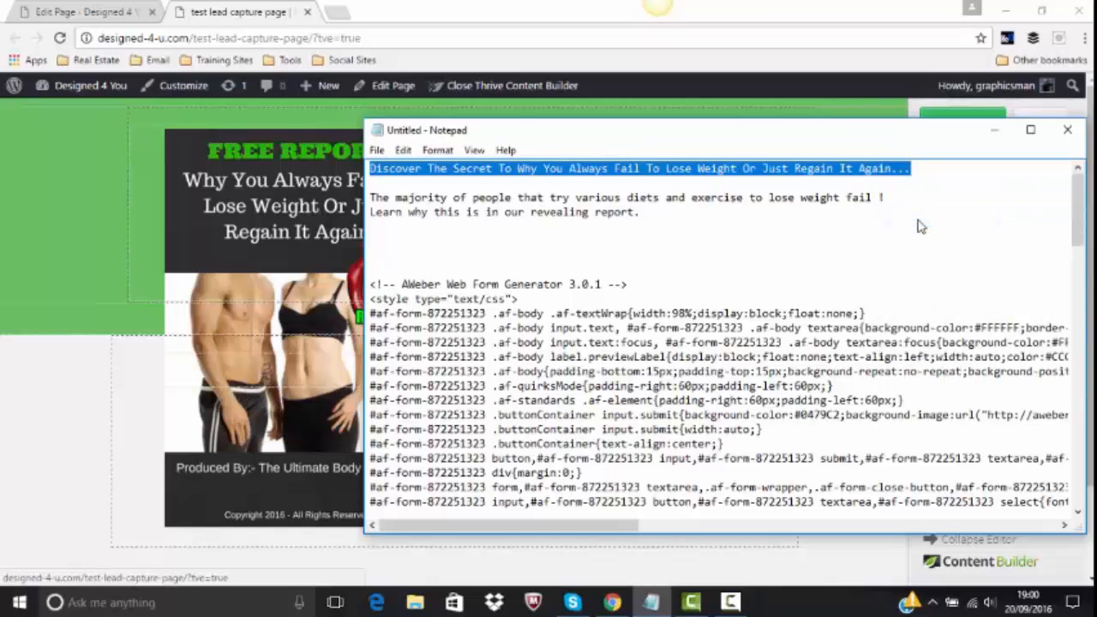
left_click(999, 130)
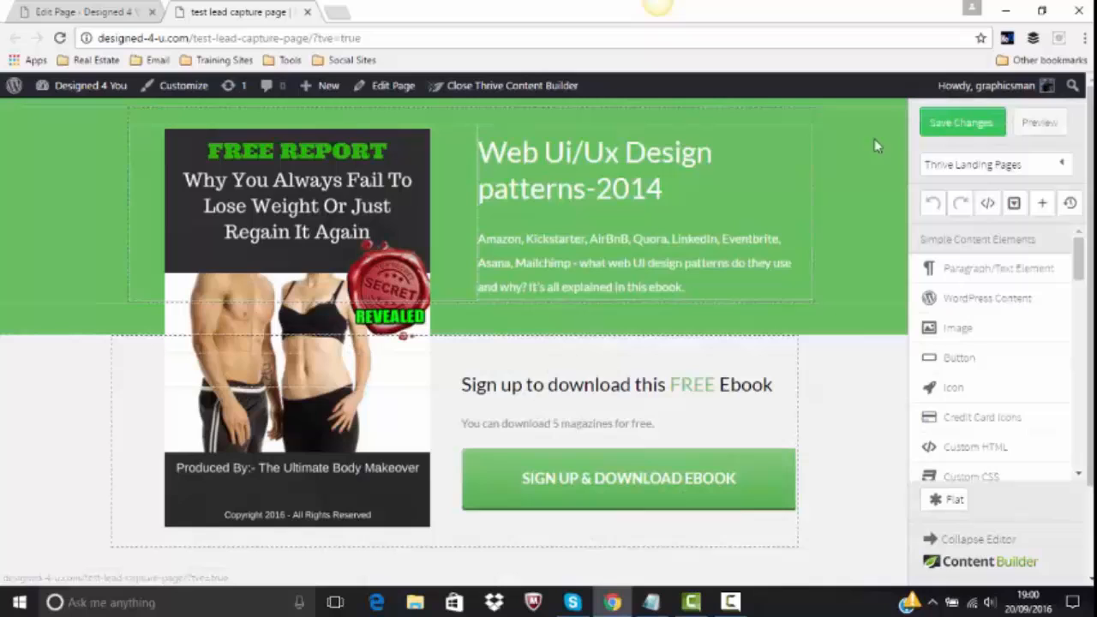
- Replace the "Web Ui/Ux Design patterns-2014" heading with the copied headline and close the text options
left_click(677, 190)
left_click_drag(674, 179, 493, 147)
key("BackSpace")
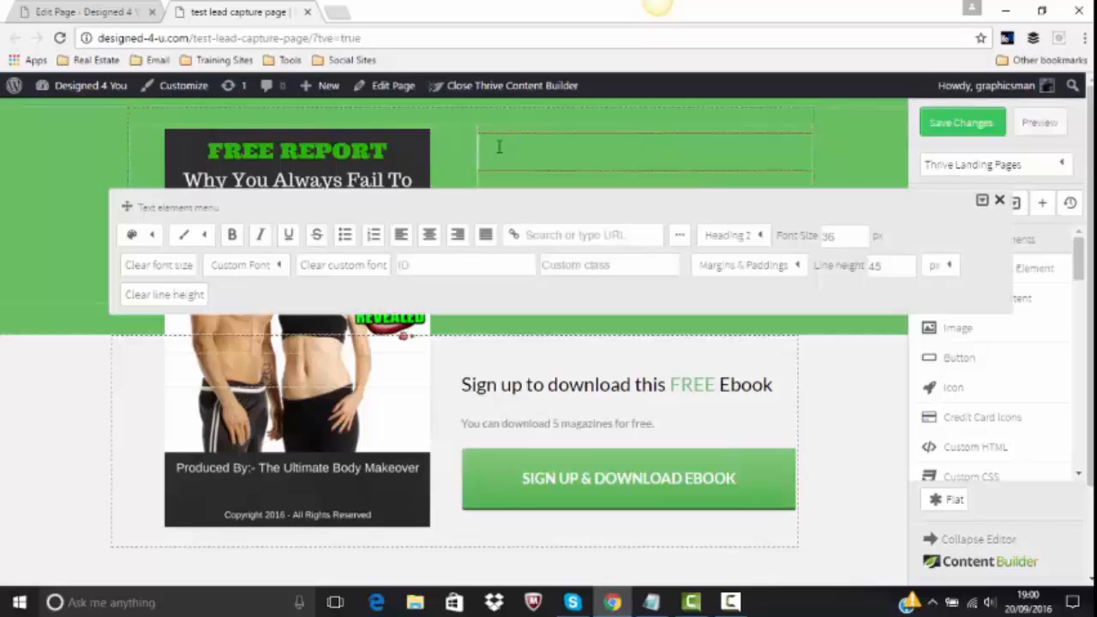
right_click(498, 147)
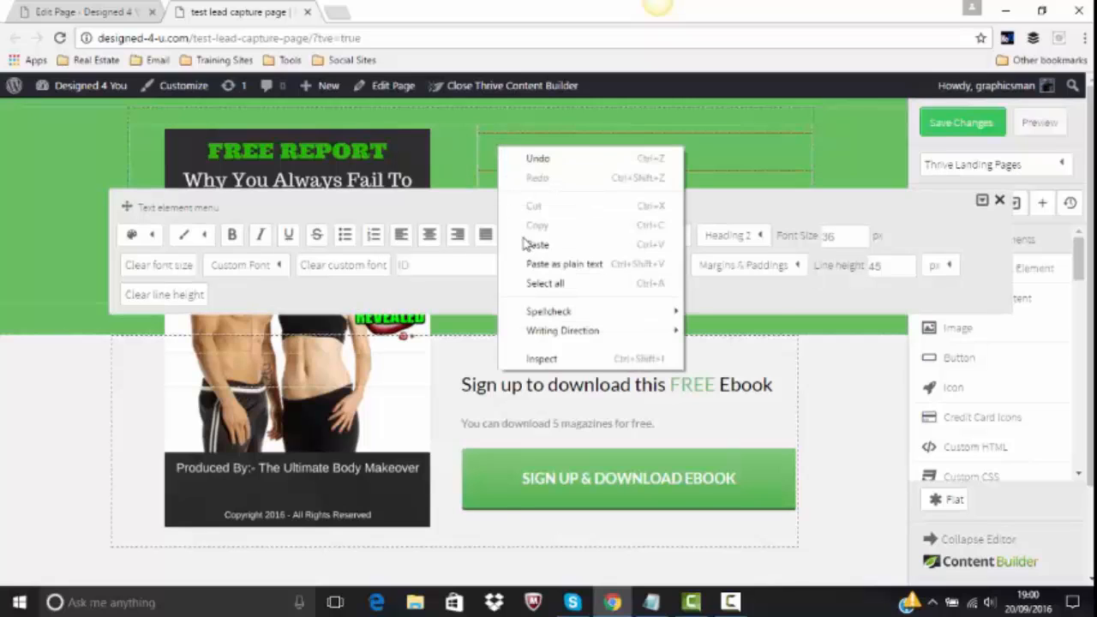
left_click(530, 243)
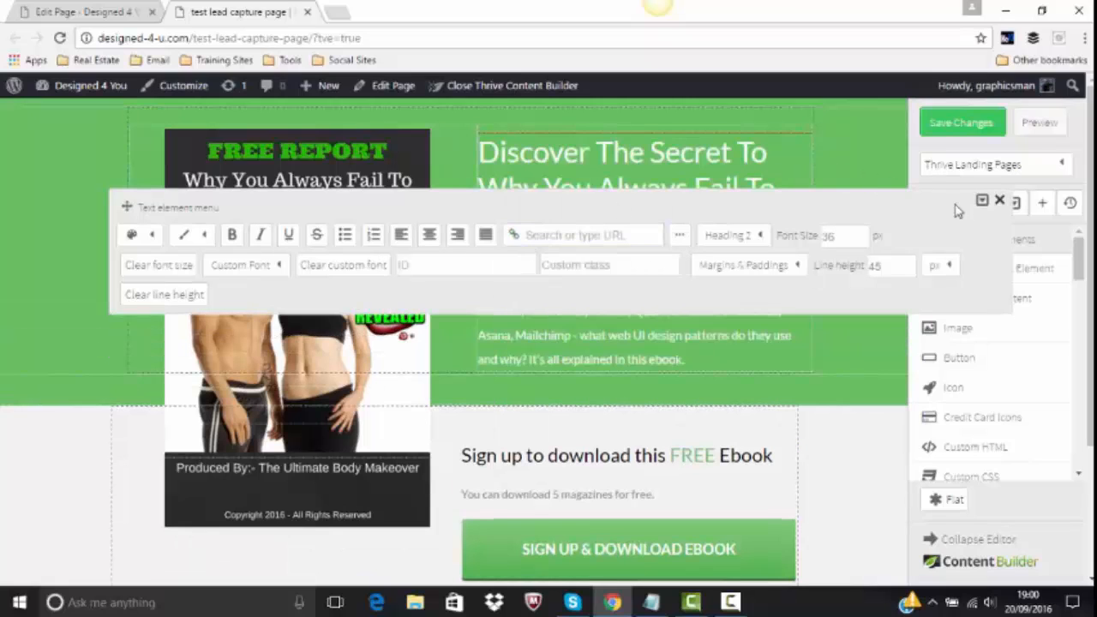
left_click(1000, 203)
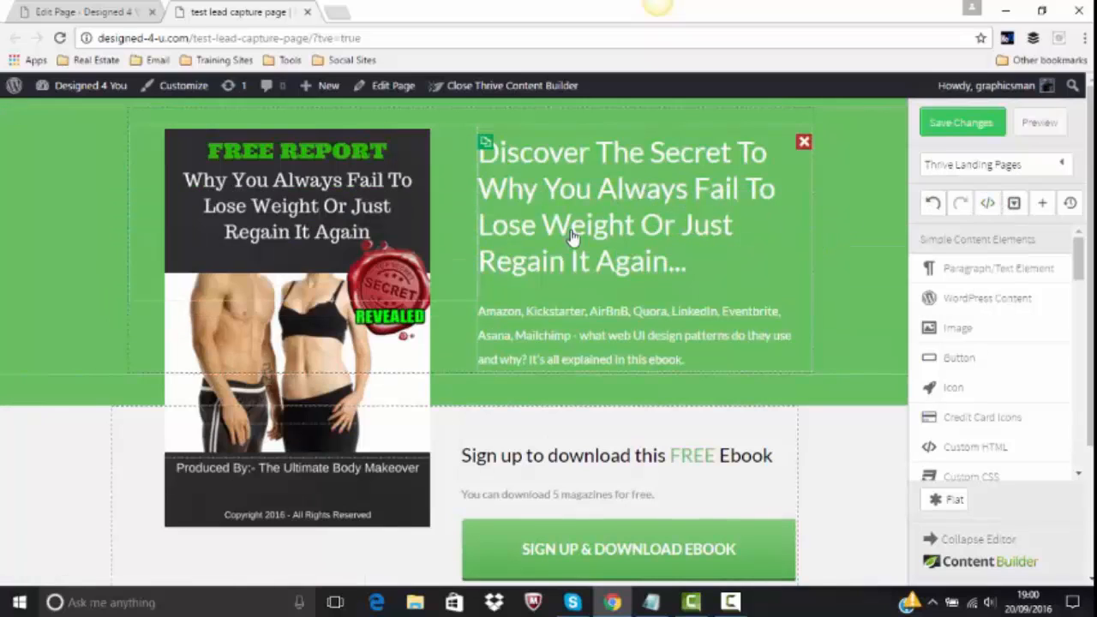
- Change the "Discover The Secret..." headline to Heading 3, centre its text and save the page changes
left_click(612, 203)
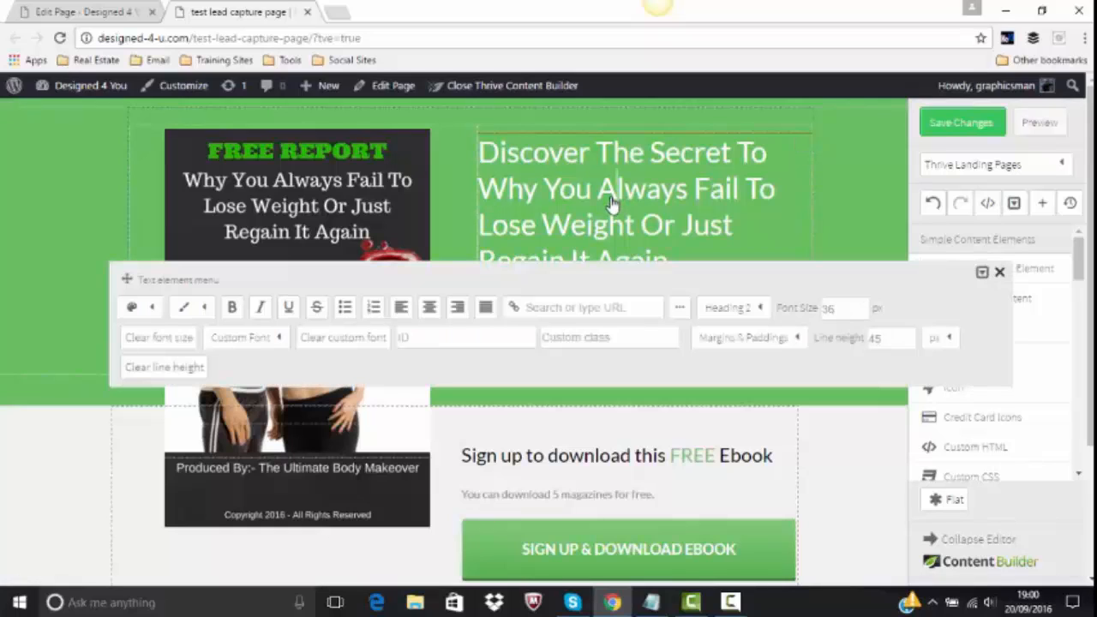
left_click(760, 309)
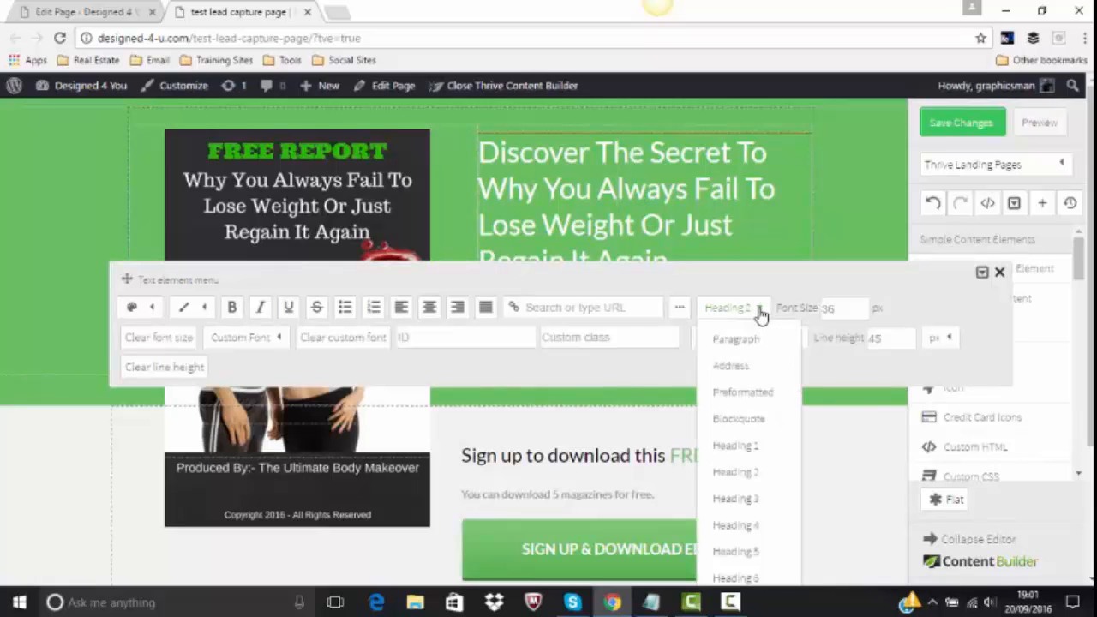
left_click(735, 500)
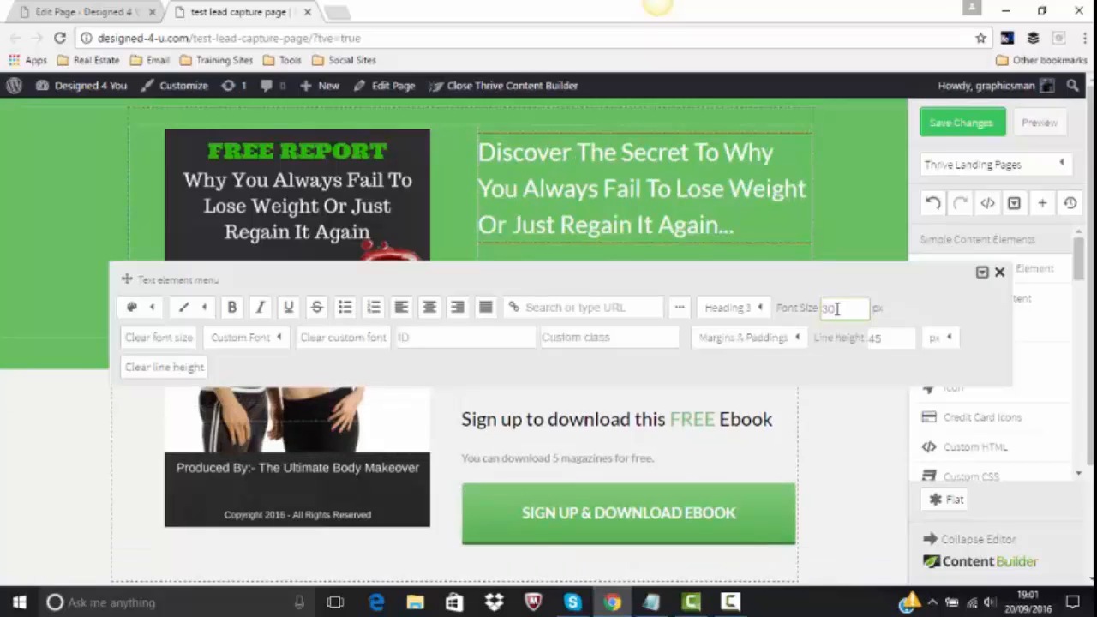
left_click(428, 310)
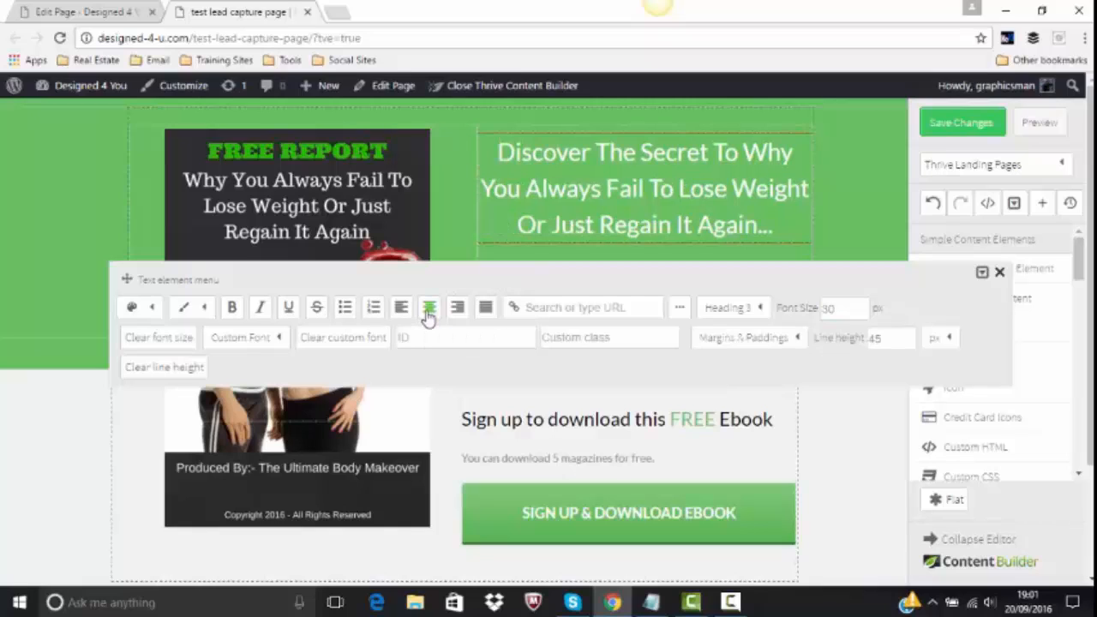
left_click(954, 124)
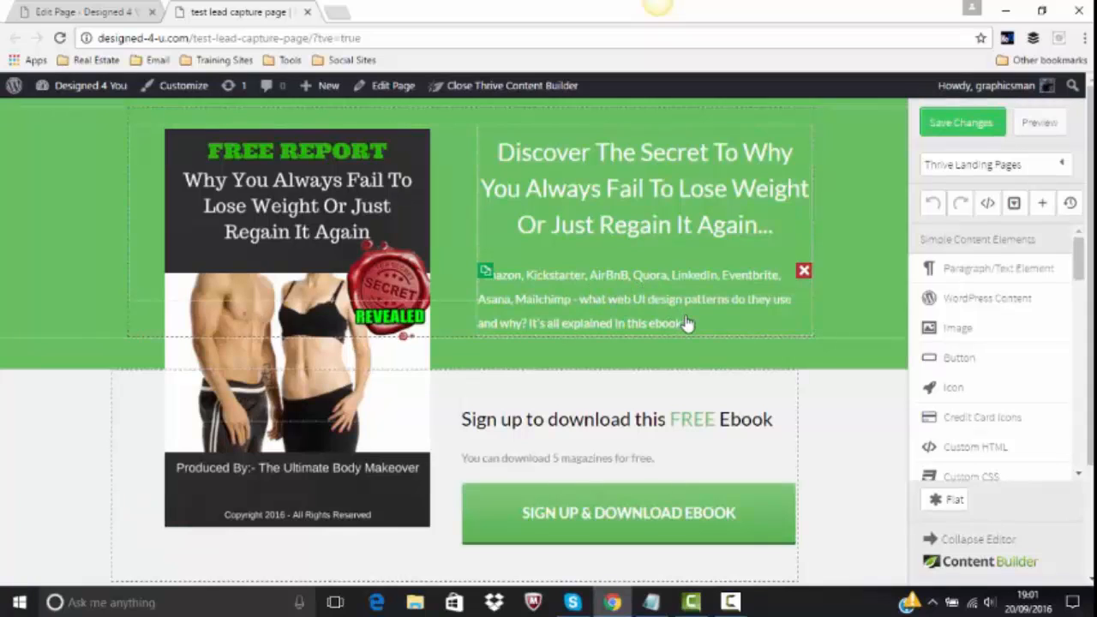
- Switch to Notepad, copy the two lines from "The majority of people" to "our revealing report." and minimize Notepad
left_click(651, 602)
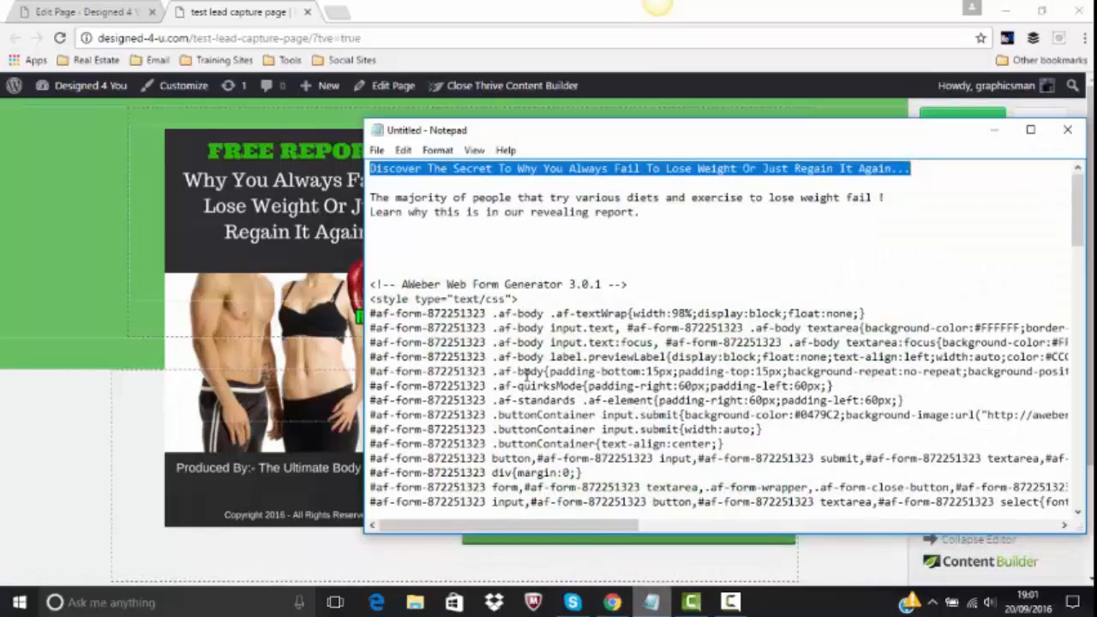
left_click_drag(369, 198, 641, 214)
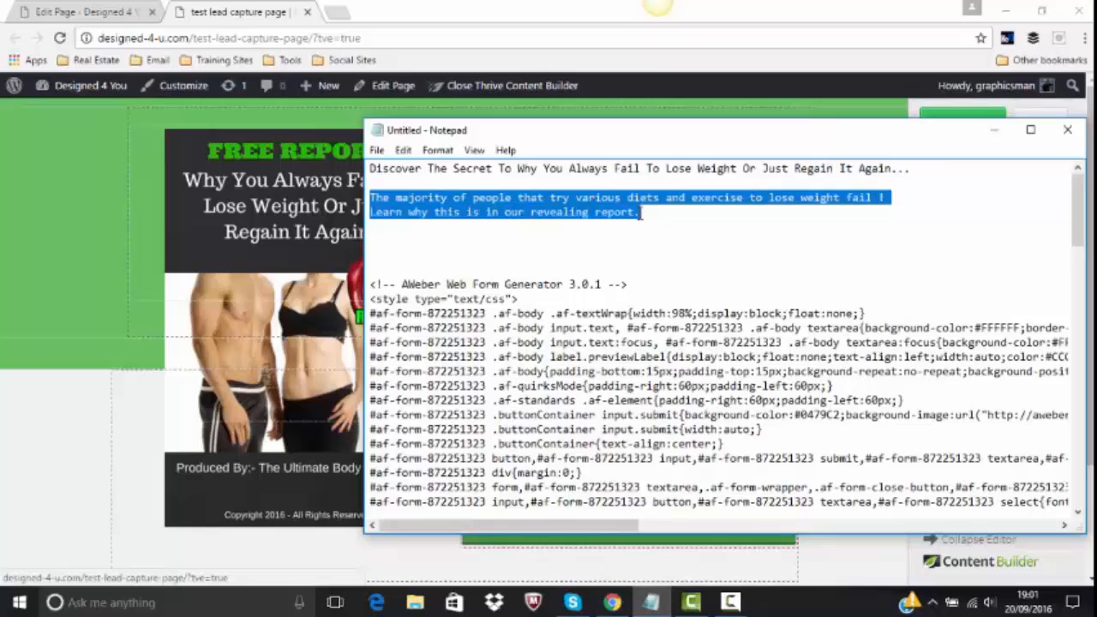
right_click(597, 198)
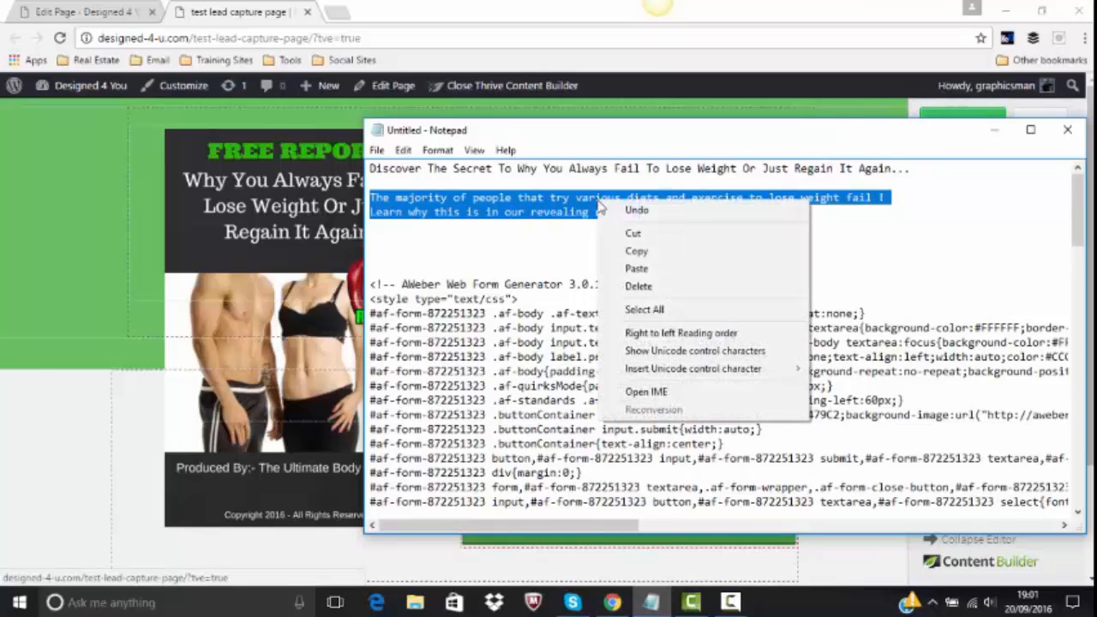
left_click(632, 250)
left_click(996, 129)
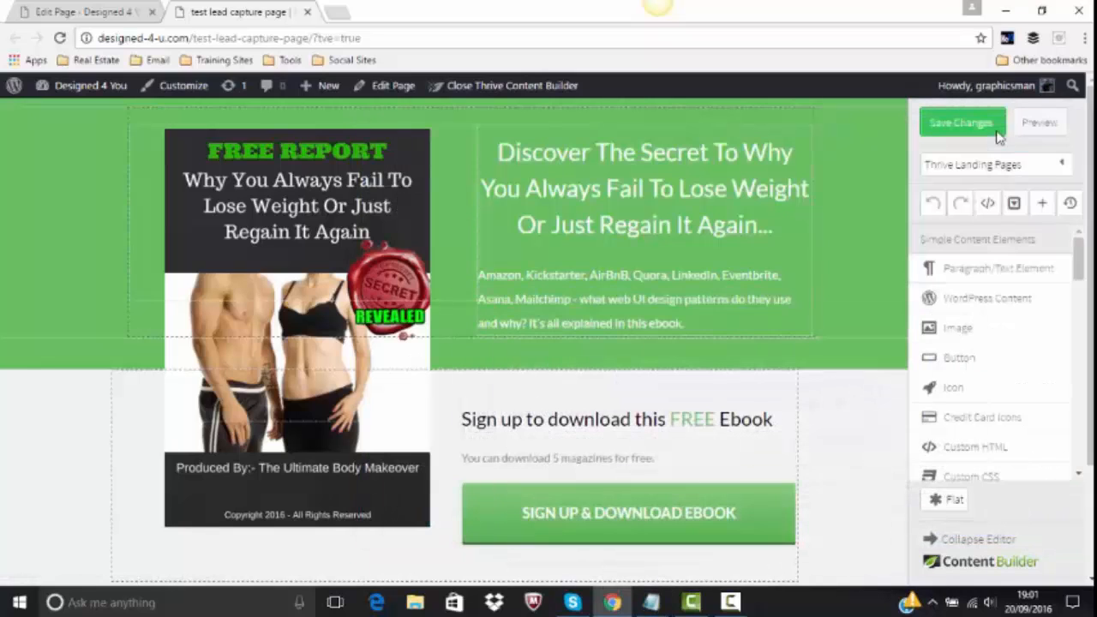
- Replace the "Amazon, Kickstarter, AirBnB" paragraph with the copied text, add a space before "Learn why" and save the page changes
left_click(644, 295)
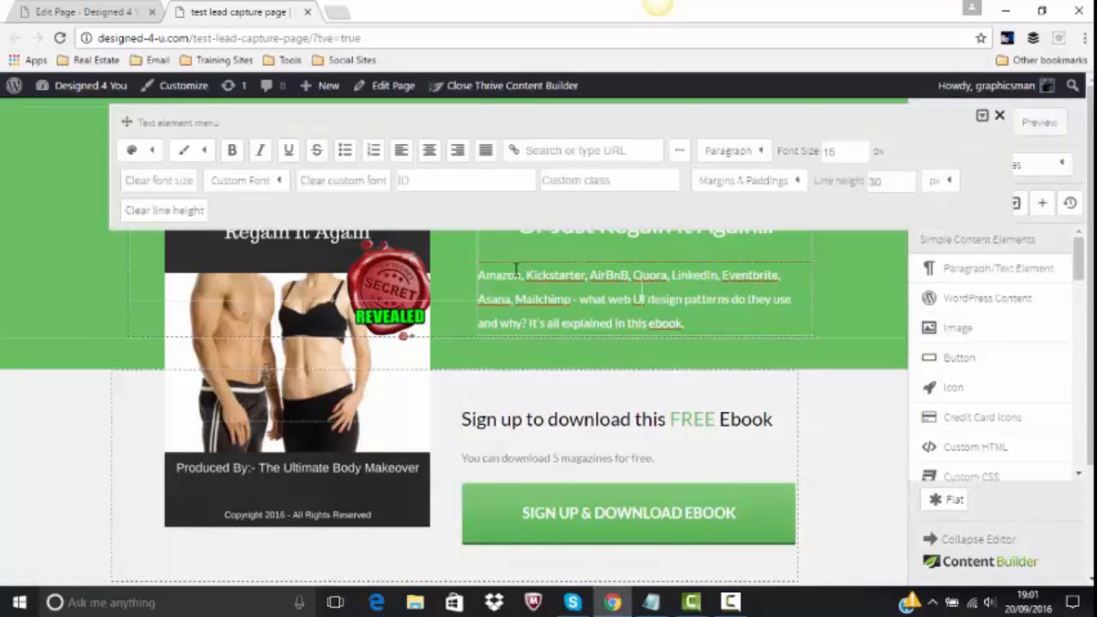
left_click_drag(478, 274, 704, 324)
key("BackSpace")
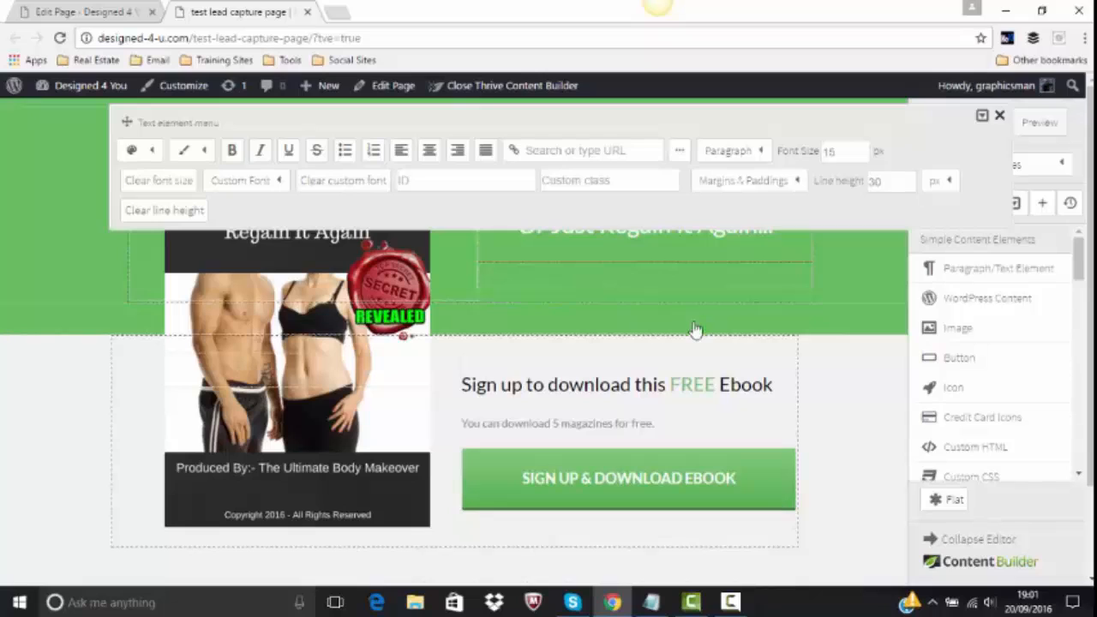
right_click(497, 278)
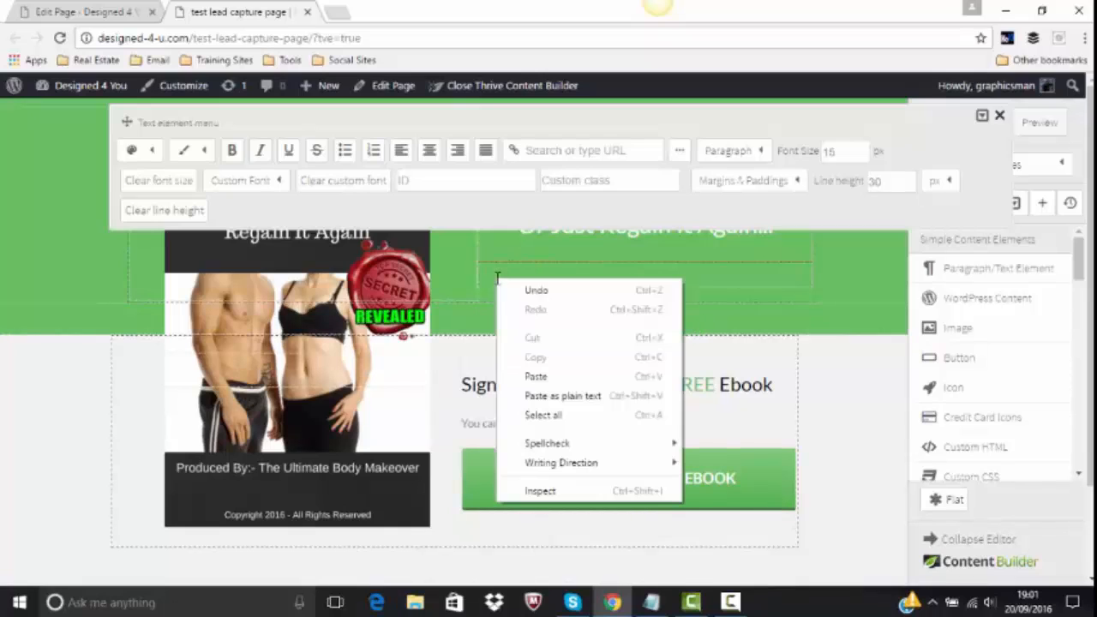
left_click(535, 377)
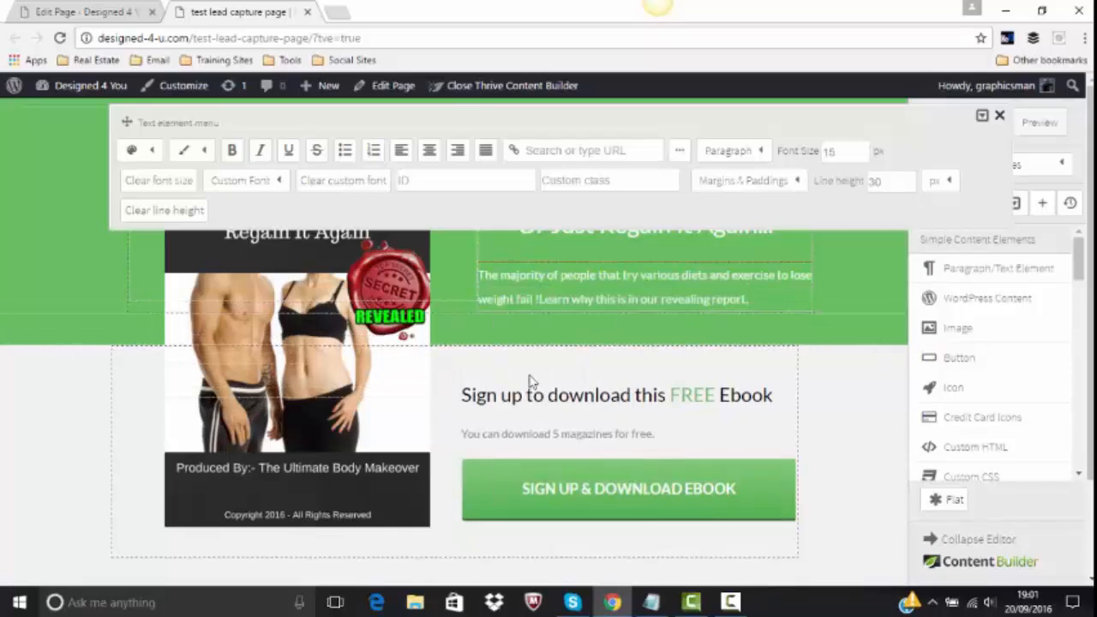
left_click(539, 299)
left_click(867, 185)
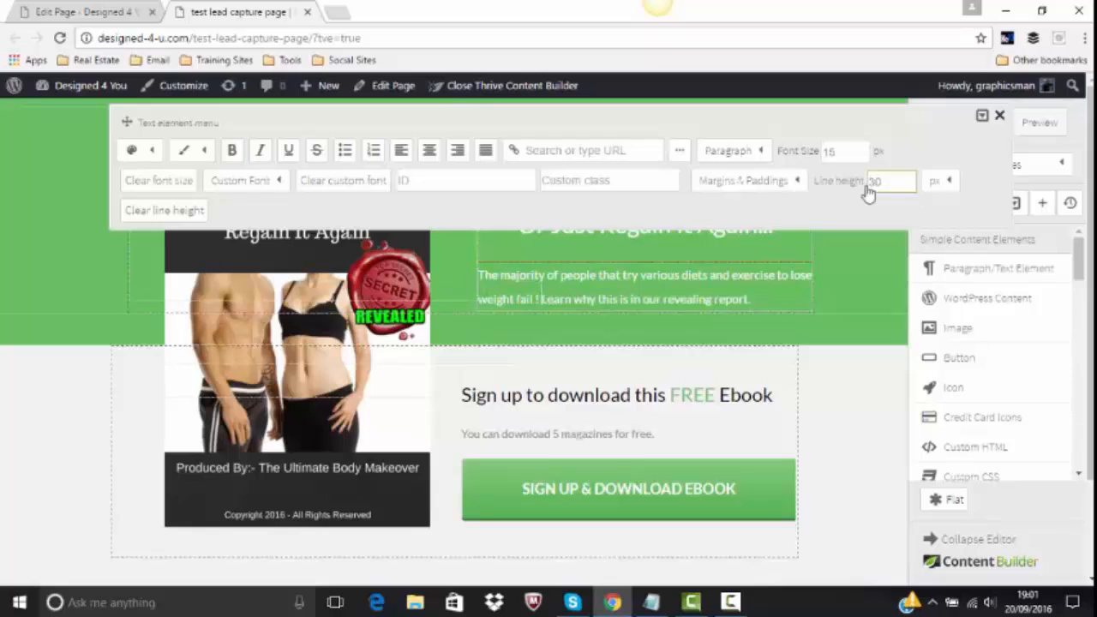
left_click(1003, 121)
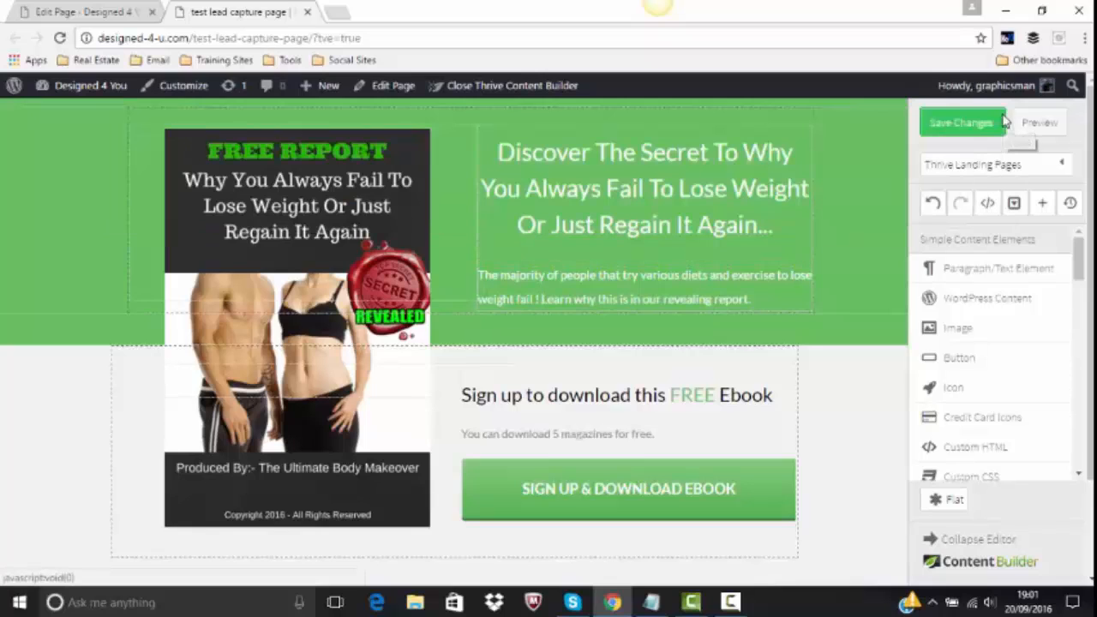
left_click(958, 130)
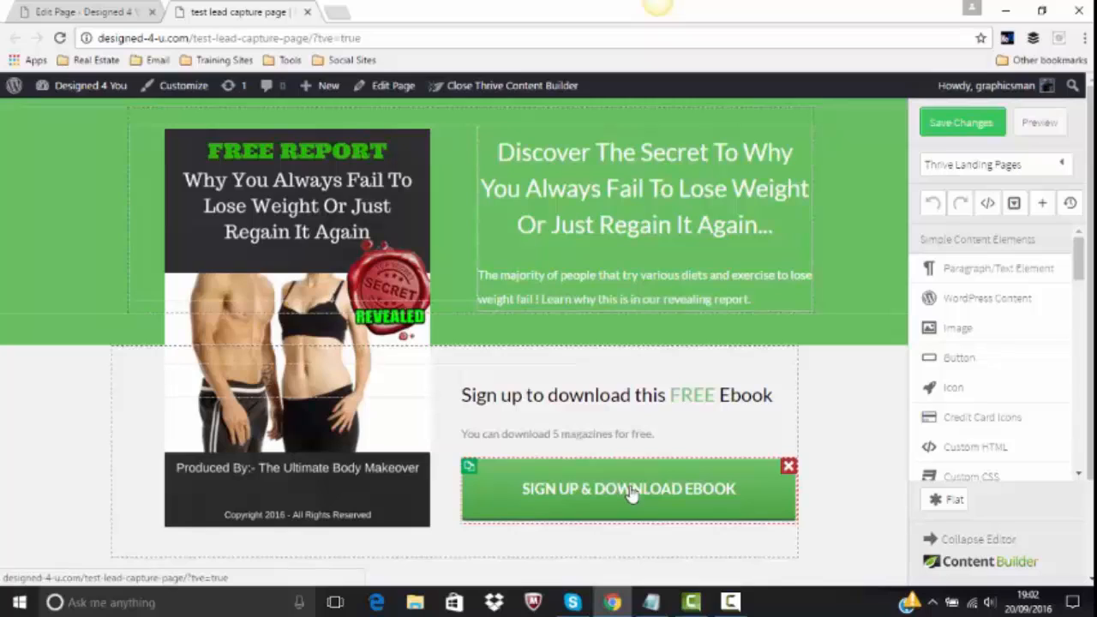
- Delete the "Sign Up & Download Ebook" button and the "You can download 5 magazines for free." text
left_click(788, 468)
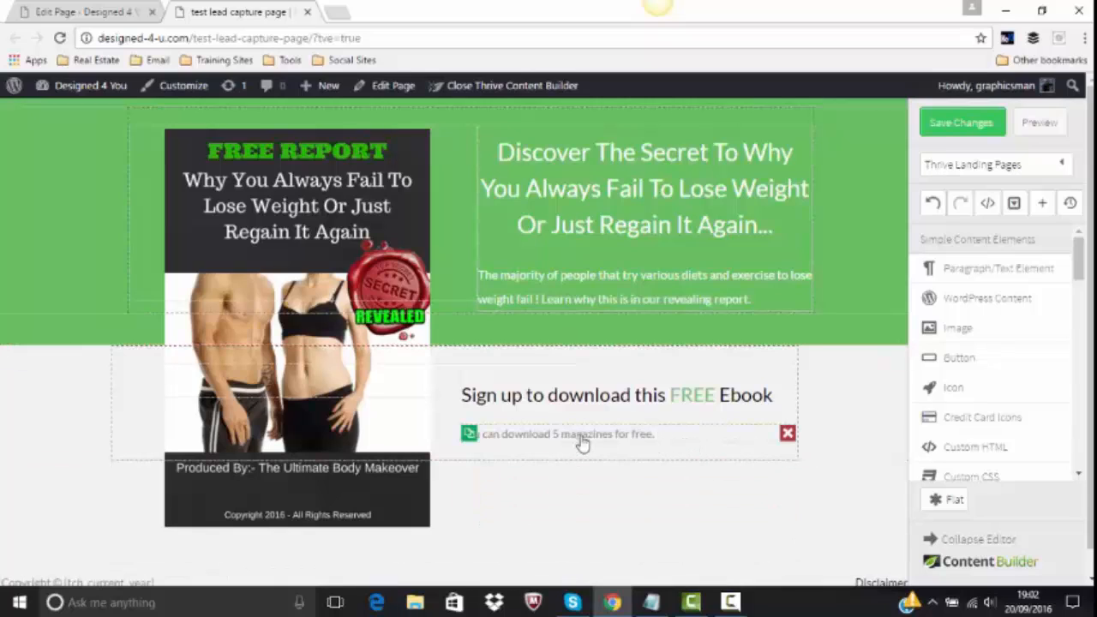
left_click(787, 433)
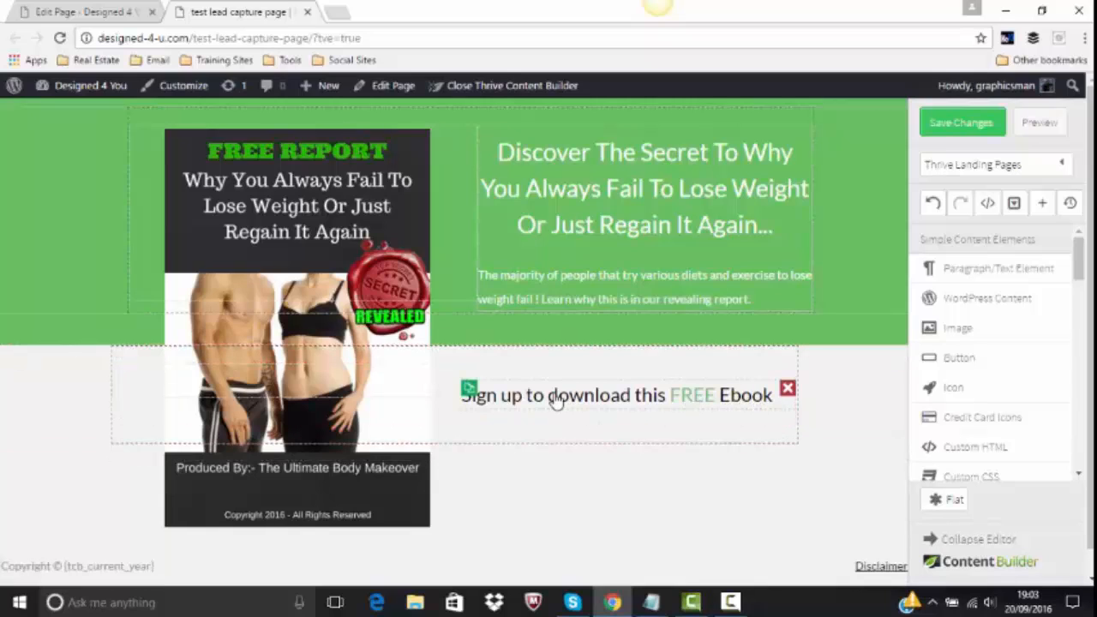
- Change "Ebook" to "Report" in the "Sign up to download this FREE" line and save the page changes
left_click(772, 397)
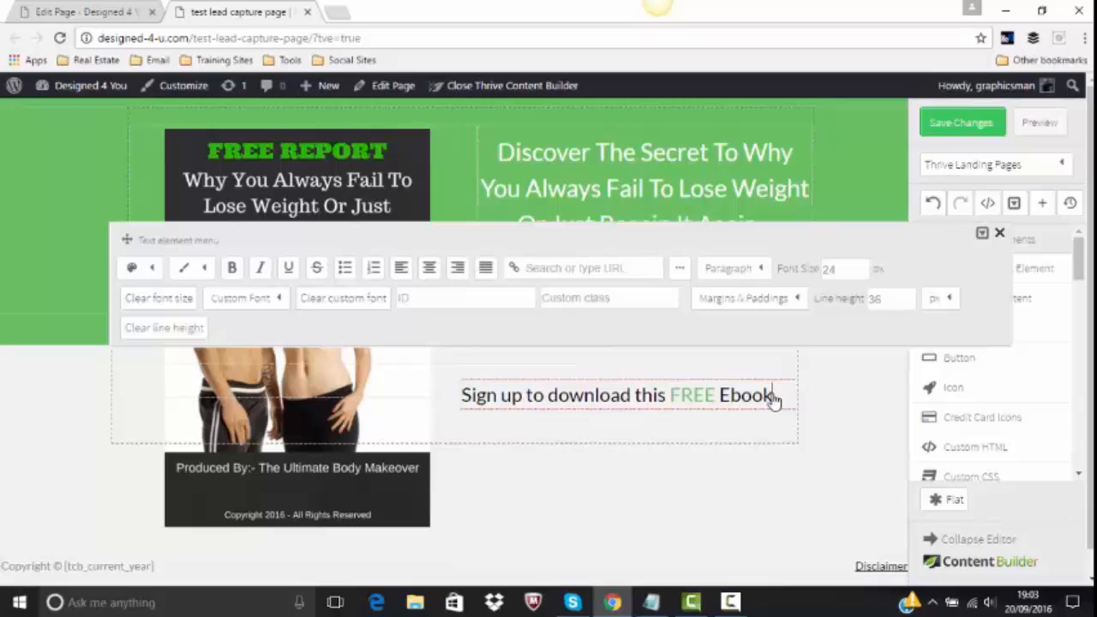
key("BackSpace")
key("BackSpace")
key("BackSpace")
key("BackSpace")
key("BackSpace")
type("Report")
left_click(958, 129)
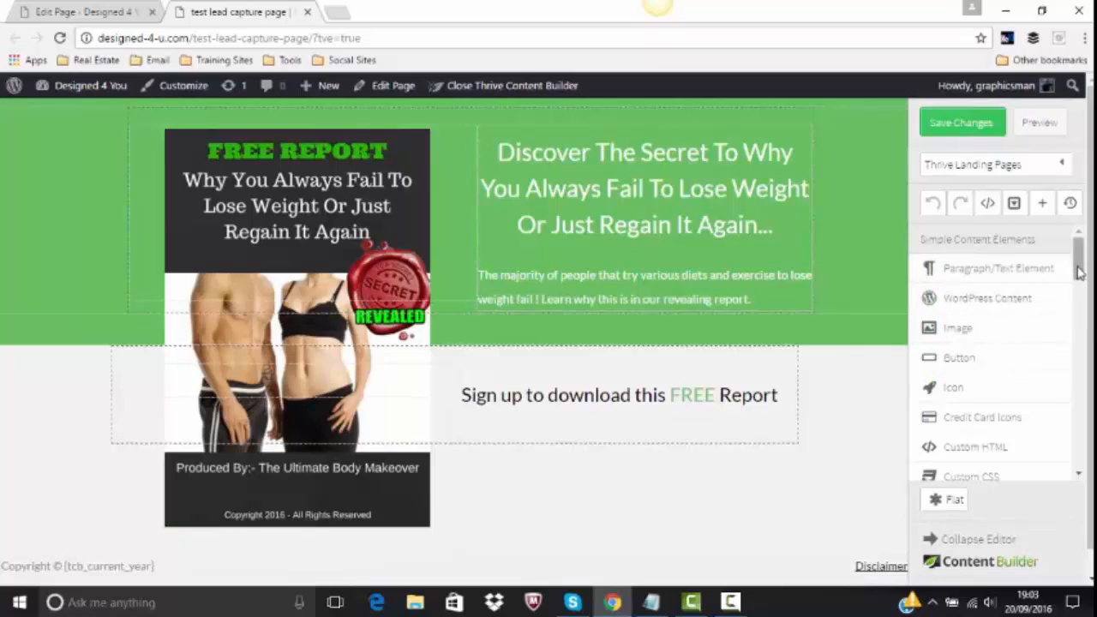
- Insert a Lead Generation element directly below the "Sign up to download this FREE Report" line
left_click_drag(1080, 271, 1082, 426)
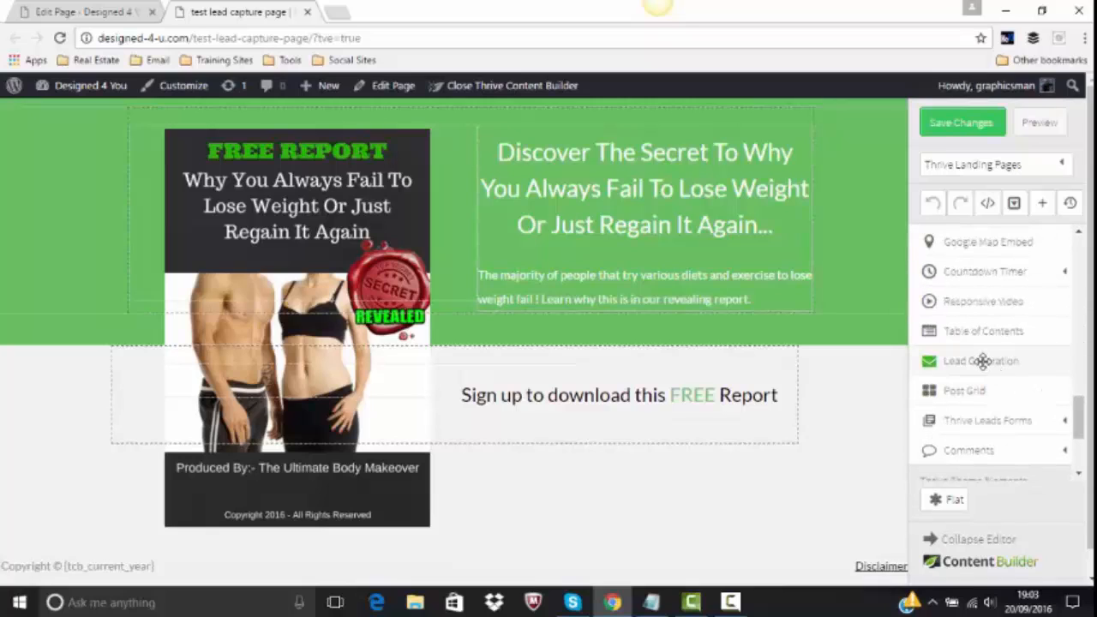
left_click_drag(981, 361, 732, 429)
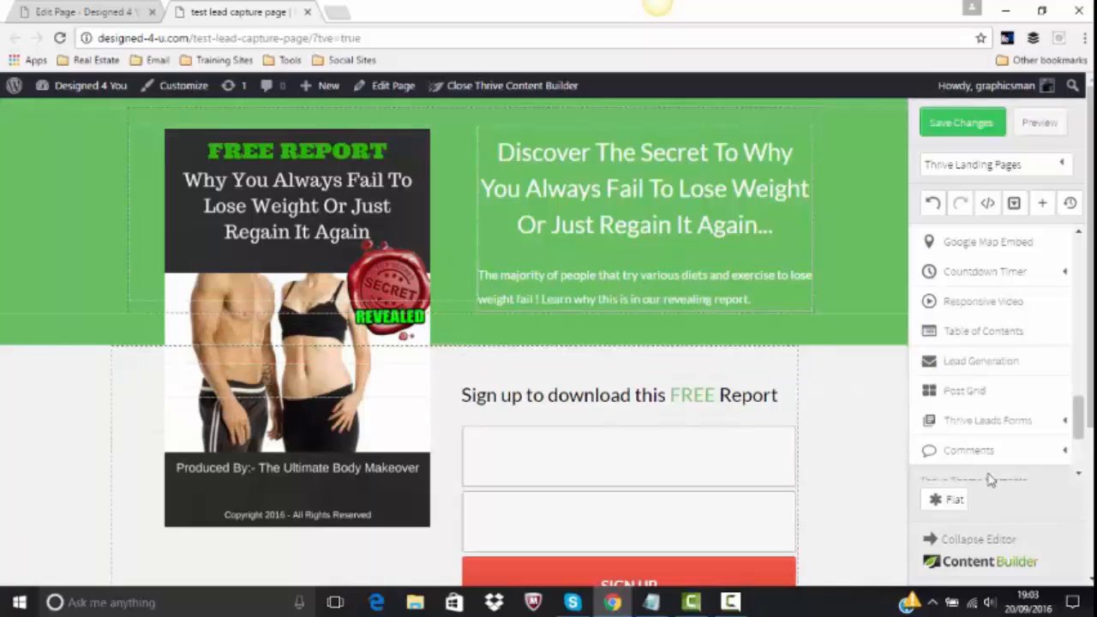
left_click_drag(1090, 406, 1091, 453)
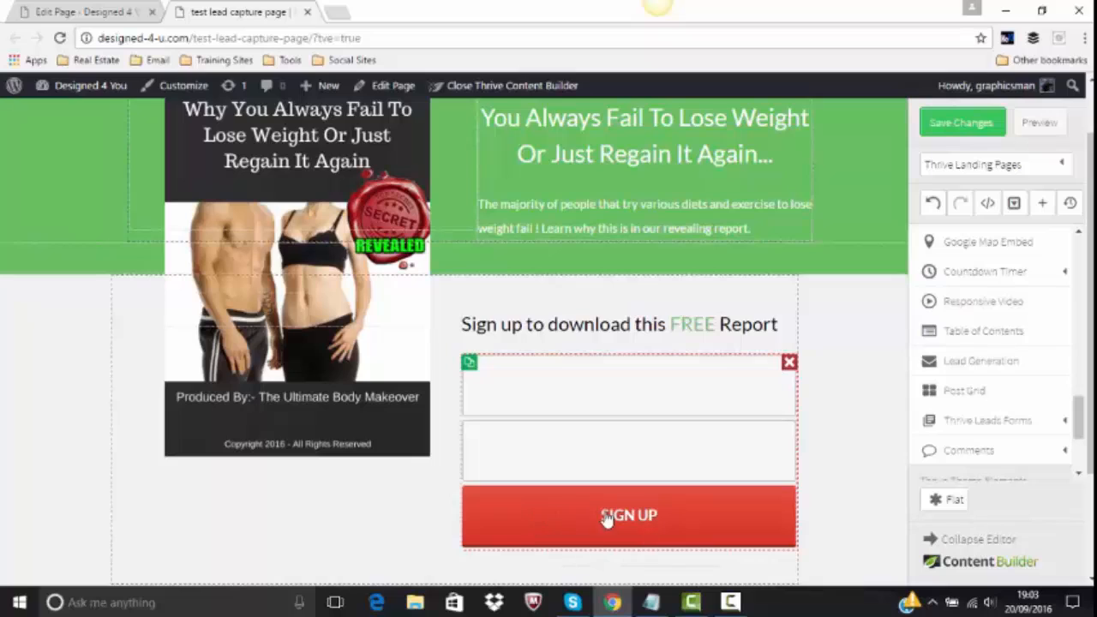
- Set the top and bottom padding of the lead generation form's fields to 20 px and close the form options
left_click(619, 361)
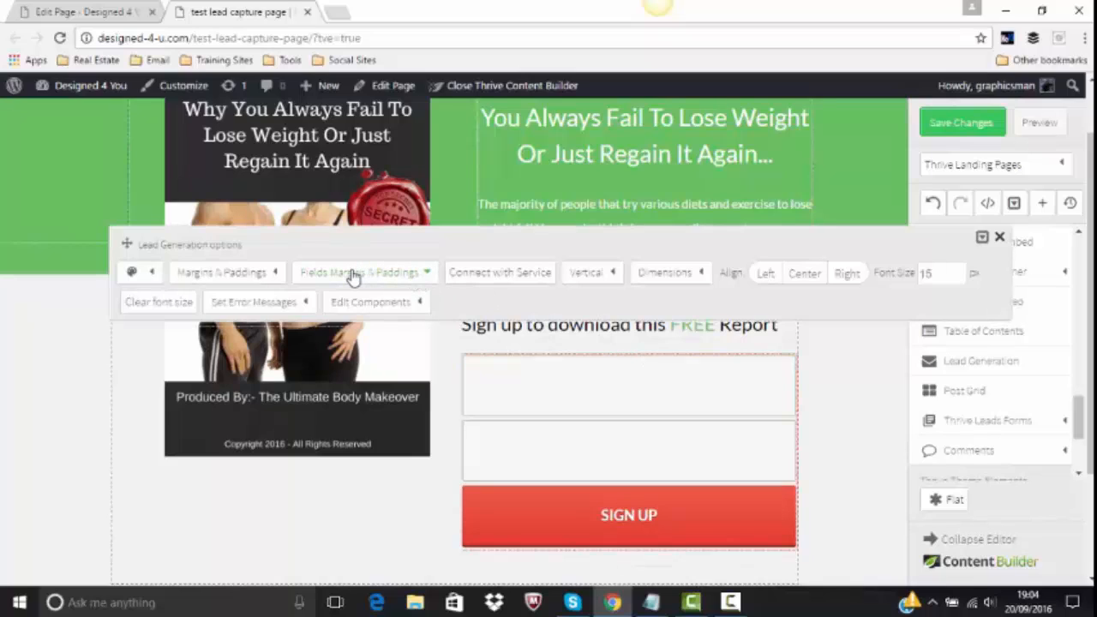
left_click(424, 275)
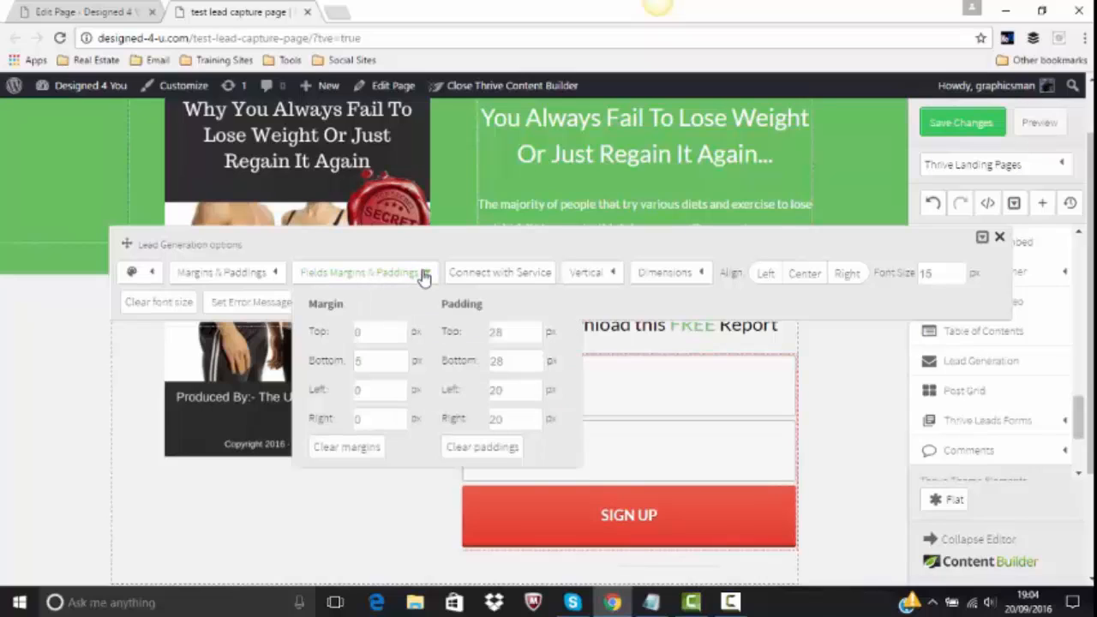
left_click(499, 331)
key("BackSpace")
type("0")
key("Tab")
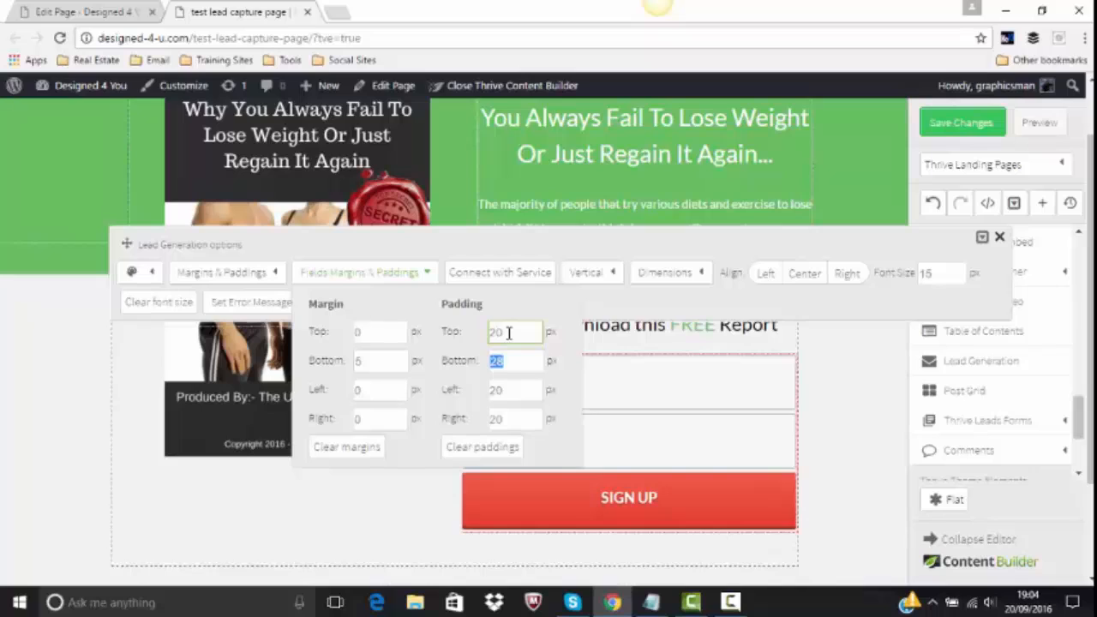
type("20")
key("Tab")
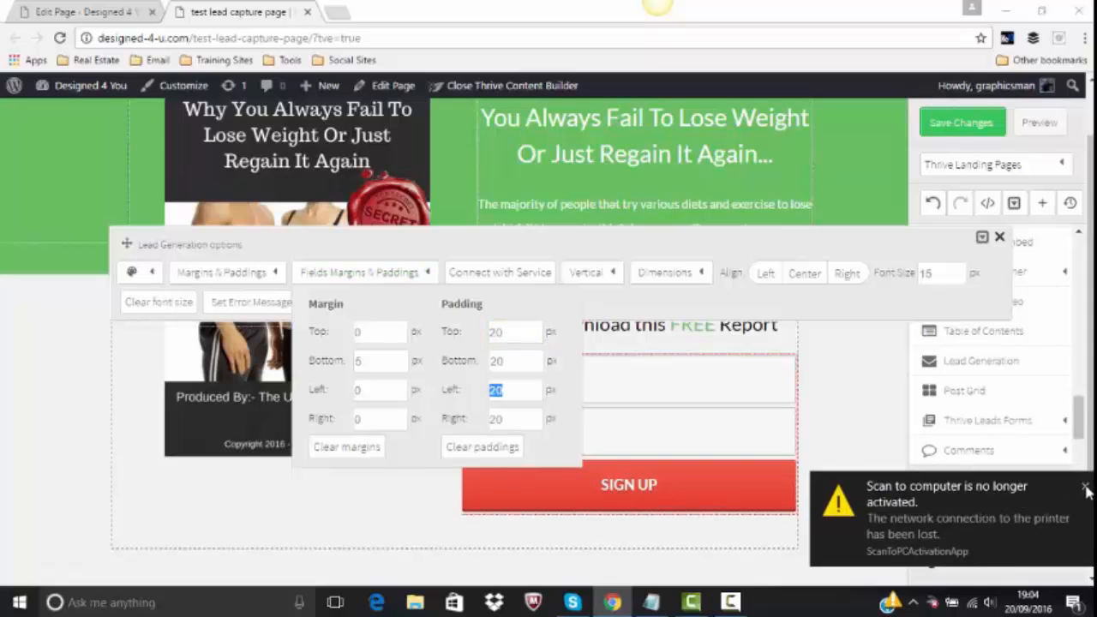
left_click(1086, 487)
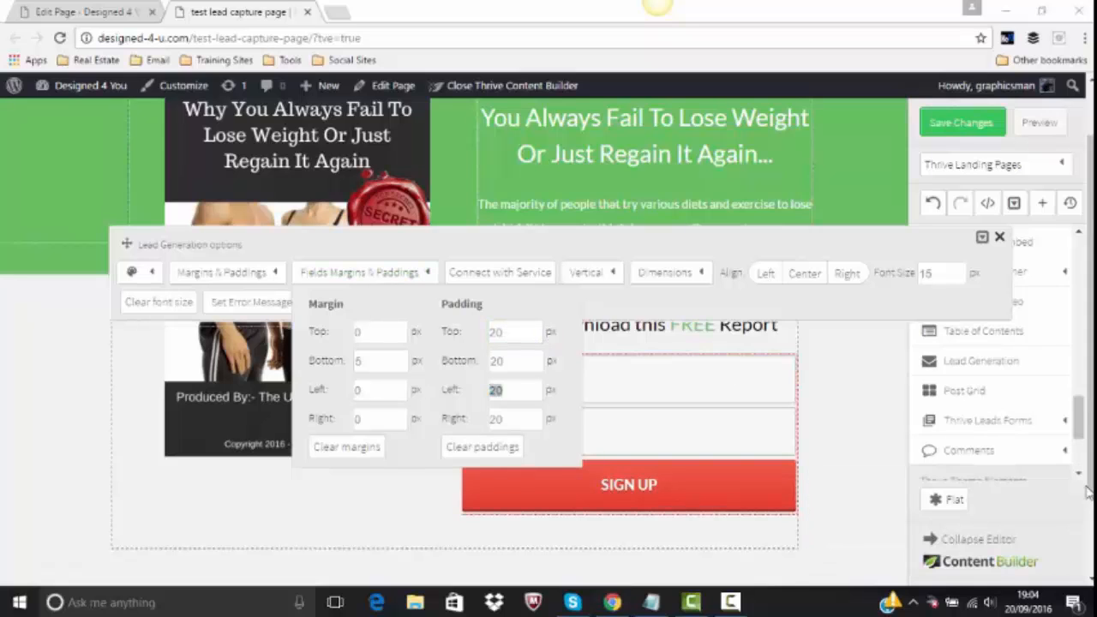
left_click(828, 339)
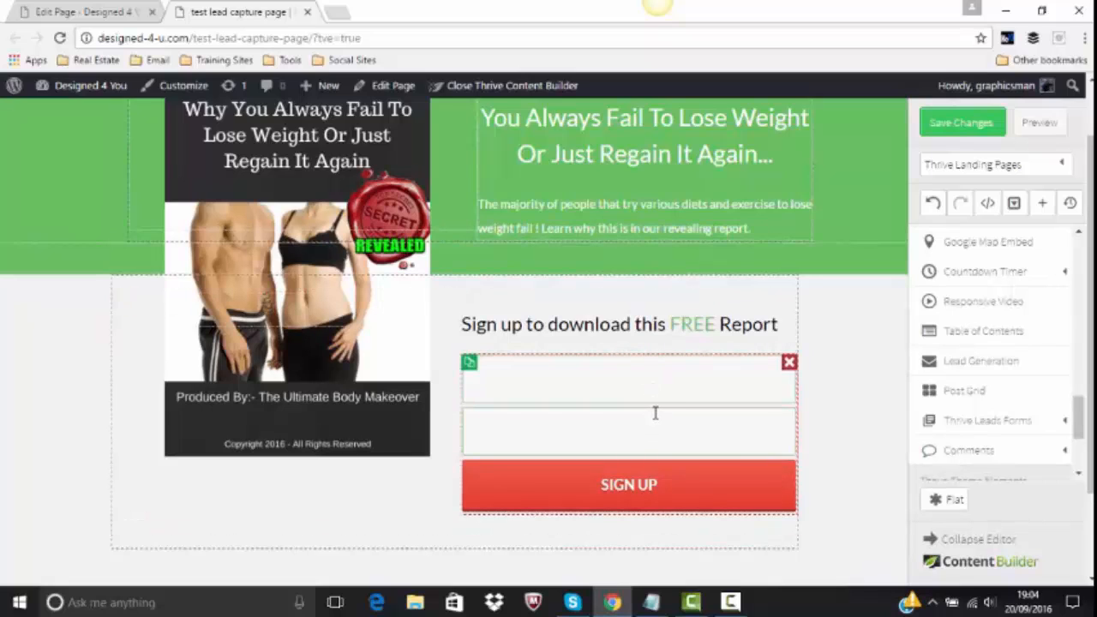
- Change the lead generation form's submit button text to "Please Send me My Report"
left_click(538, 357)
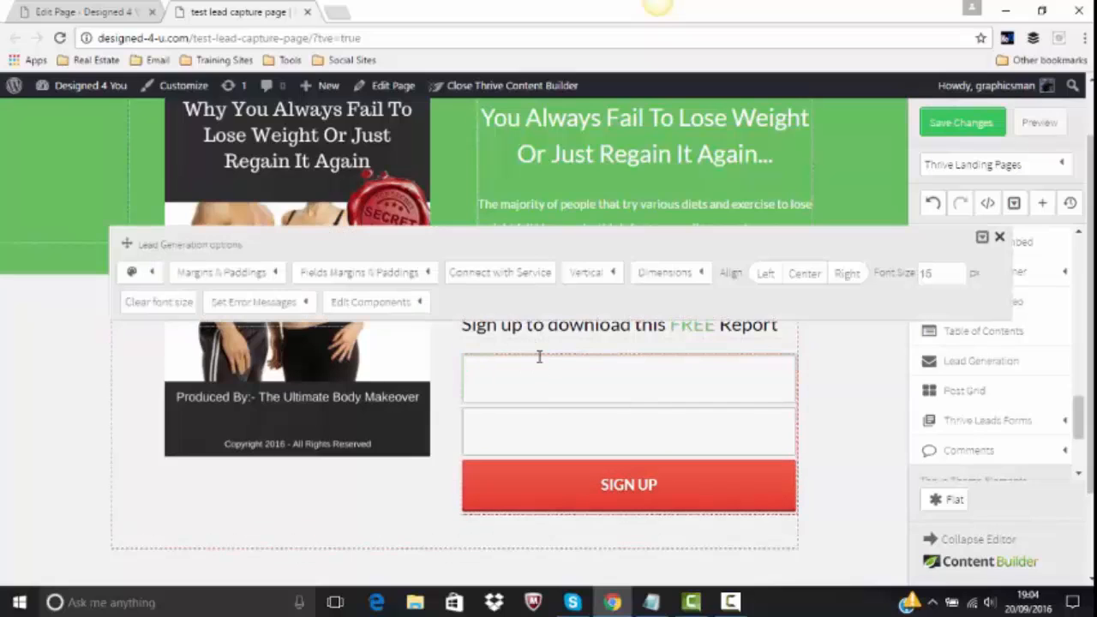
left_click(412, 307)
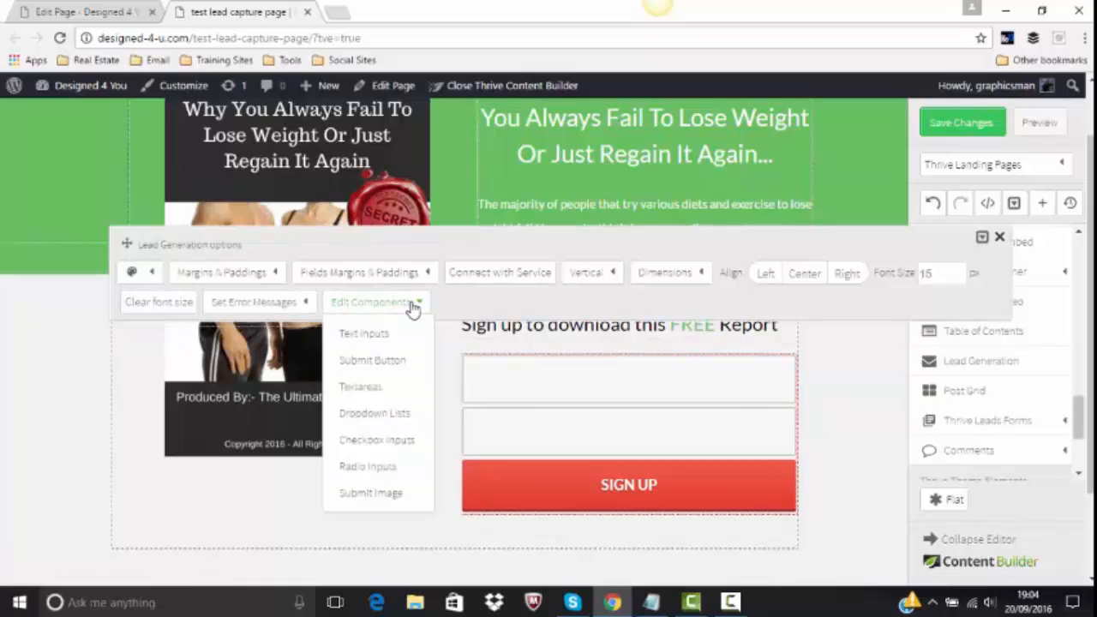
left_click(385, 363)
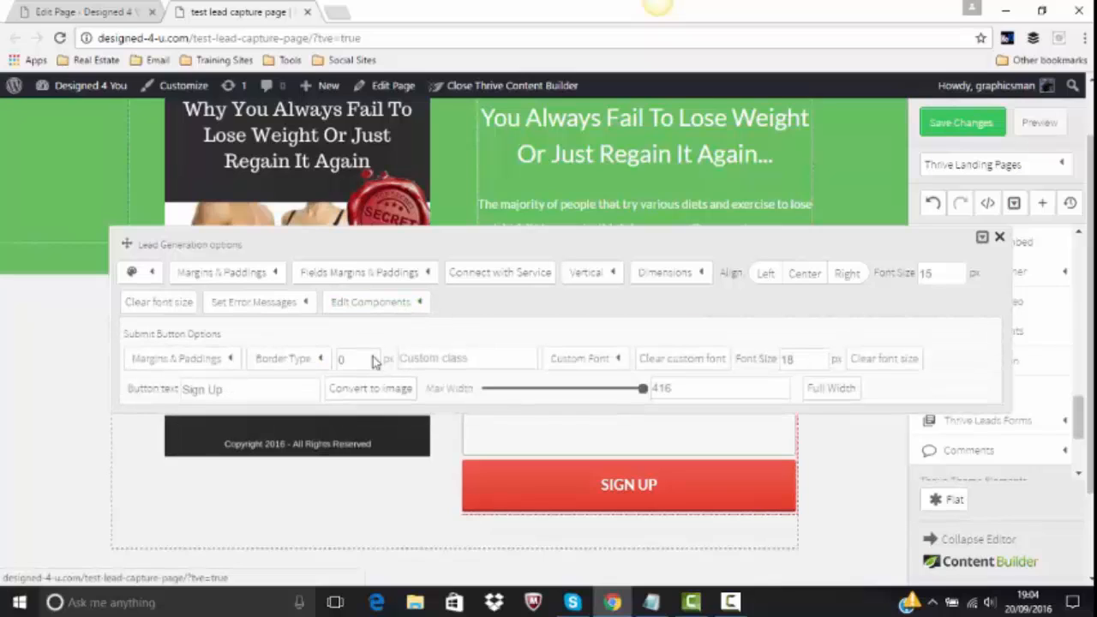
left_click(346, 352)
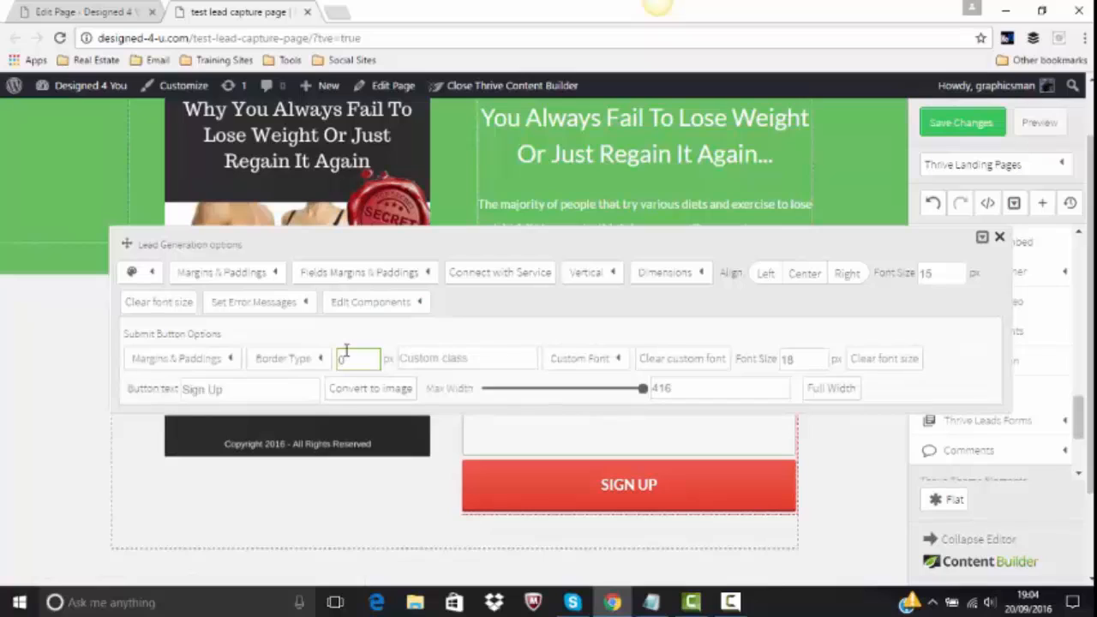
left_click(223, 390)
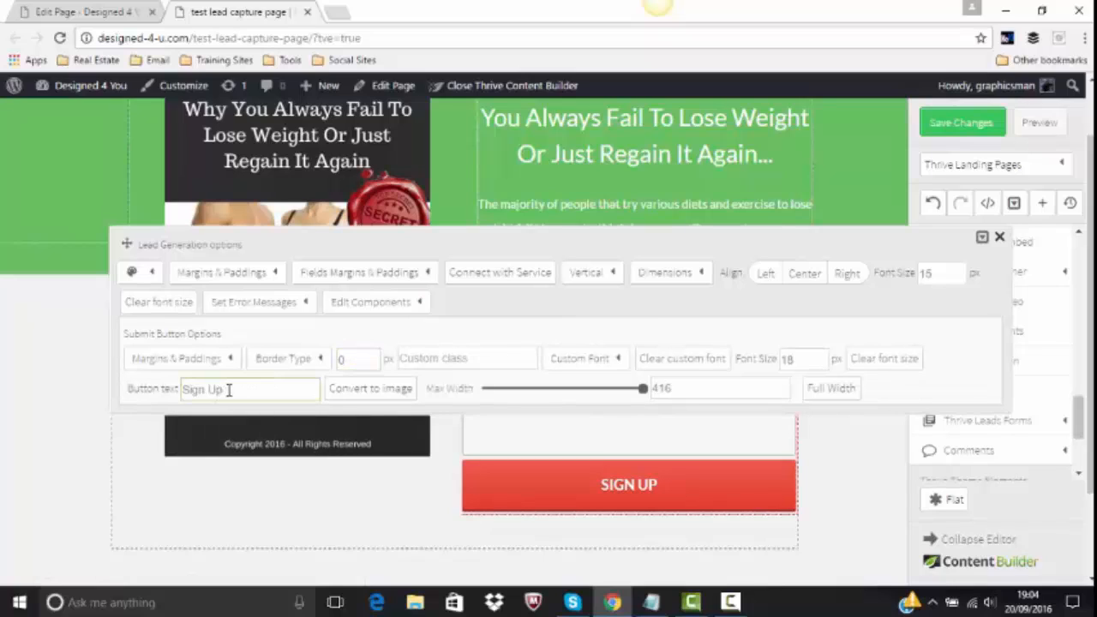
key("BackSpace")
key("BackSpace")
key("BackSpace")
key("BackSpace")
key("BackSpace")
key("BackSpace")
key("BackSpace")
type("Please Send me My")
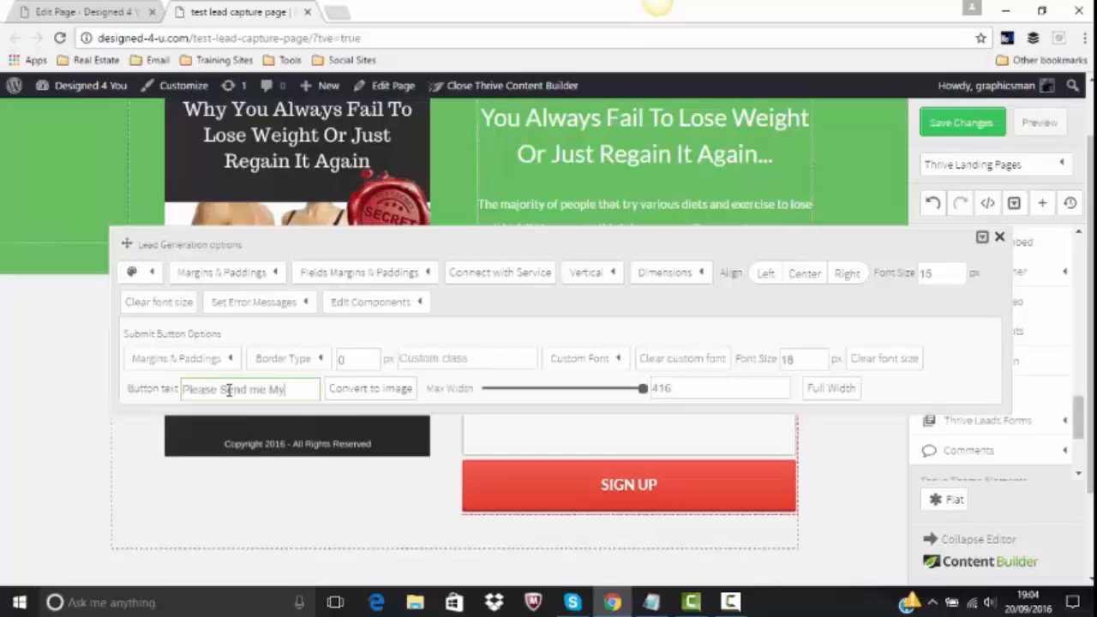
type(" report")
left_click(294, 389)
key("BackSpace")
type("R")
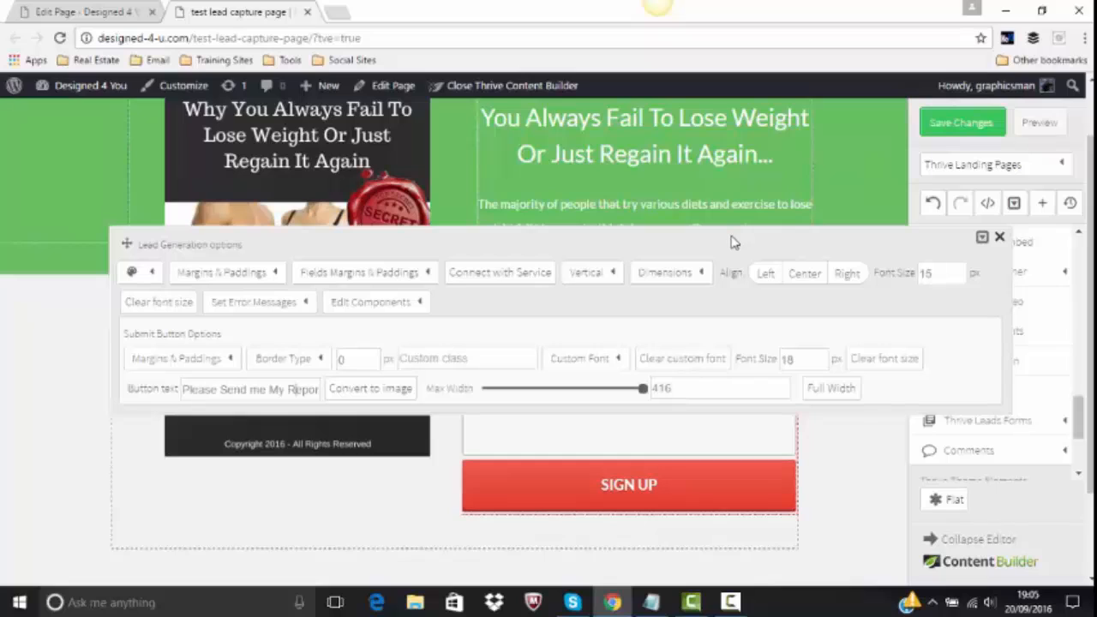
- Set the submit button's text shadow colour to the saved bright green #40ff00
left_click(152, 275)
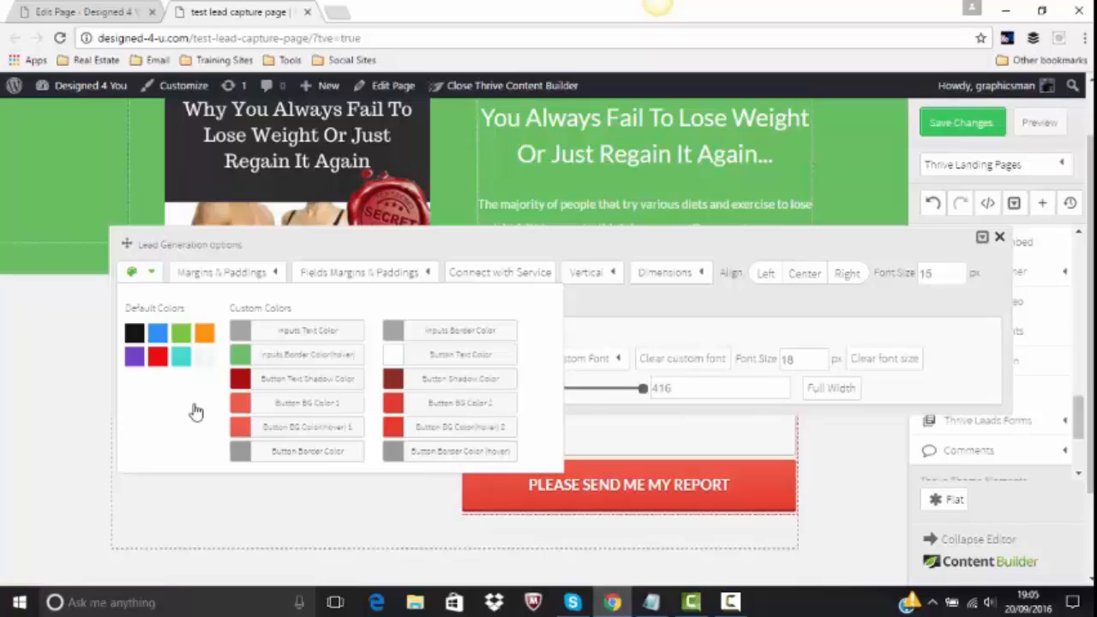
left_click(317, 383)
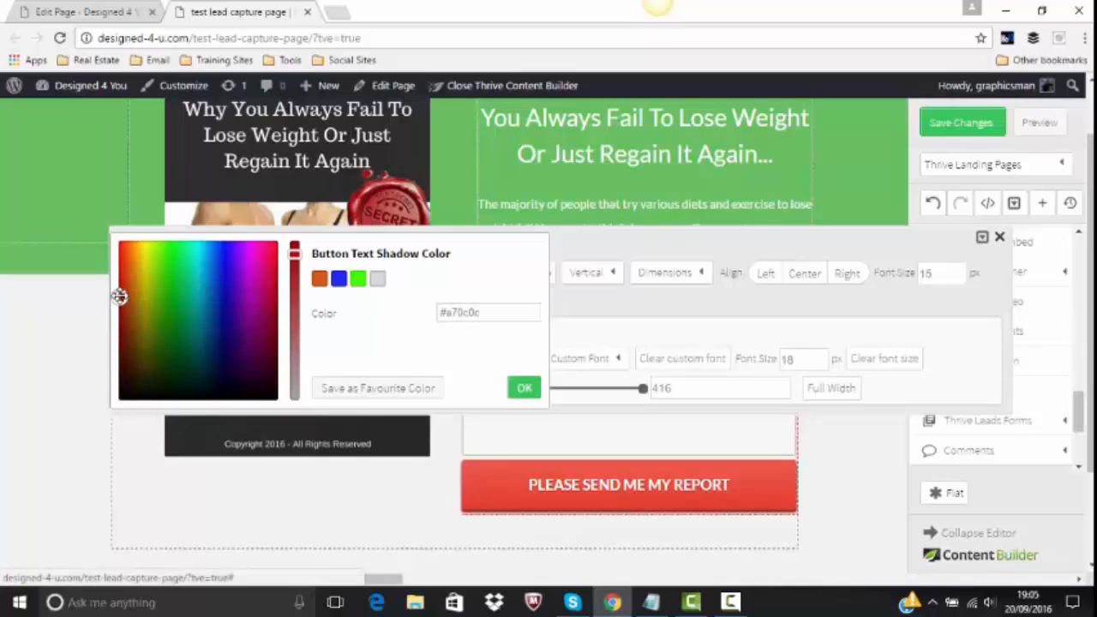
left_click(359, 279)
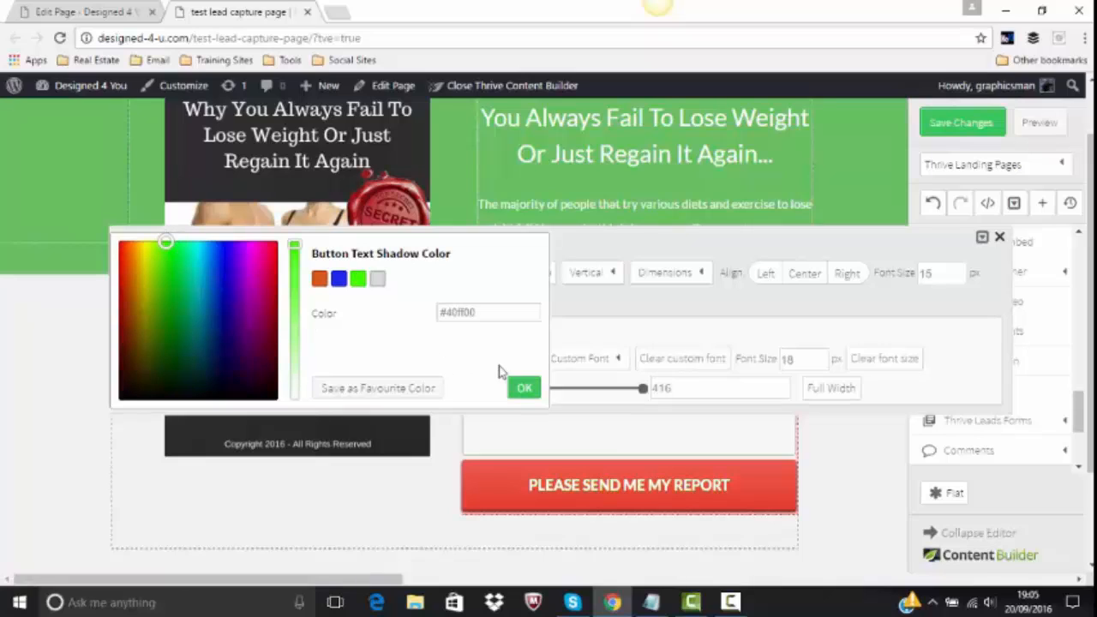
left_click(523, 387)
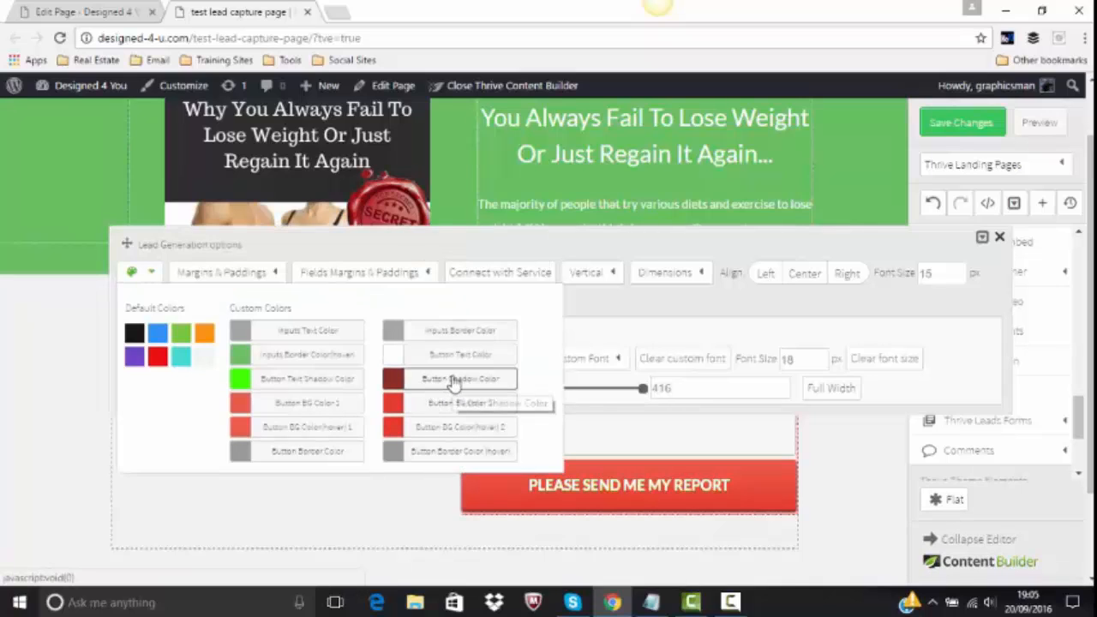
- Set the submit button's first background colour to the saved bright green #40ff00
left_click(304, 406)
left_click(357, 279)
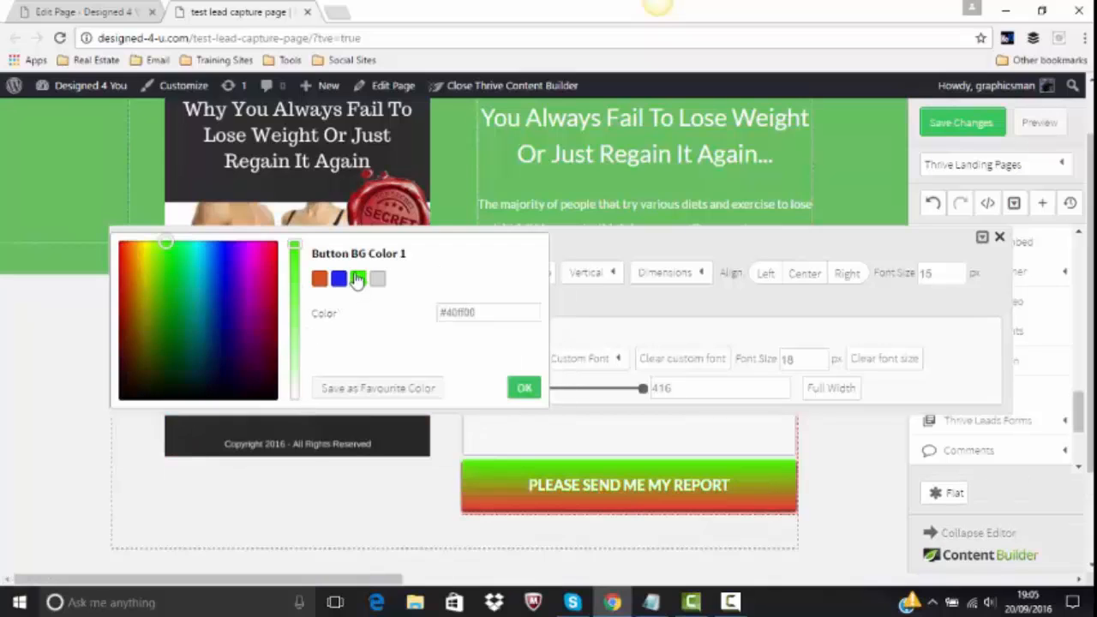
left_click(524, 388)
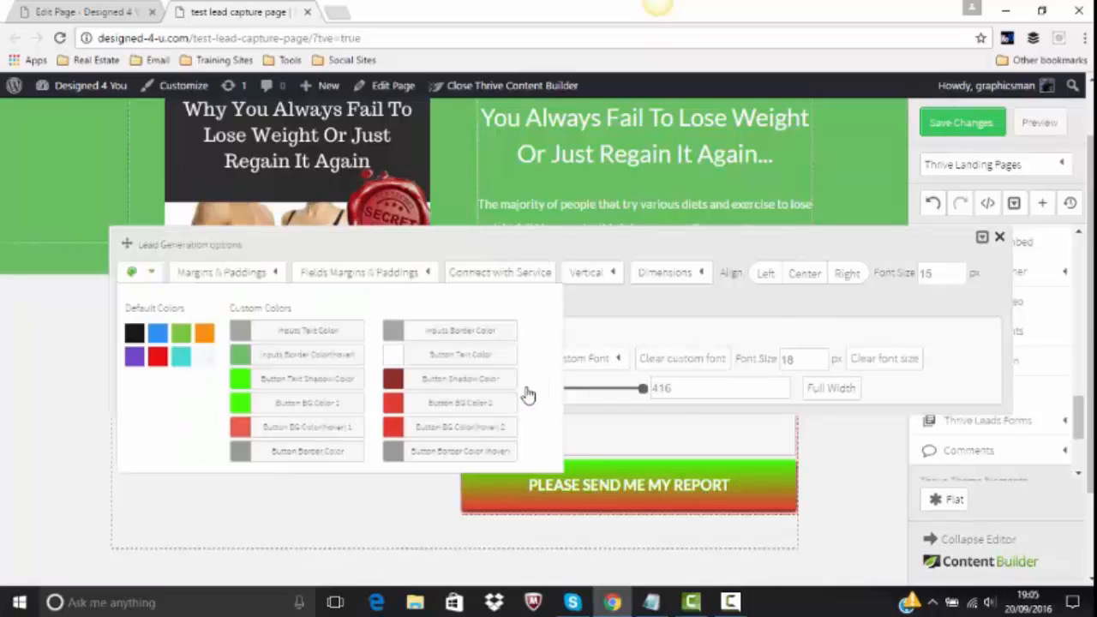
- Set the submit button's text shadow colour to black and its button shadow colour to near-black rgba(12,0,3,1)
left_click(315, 379)
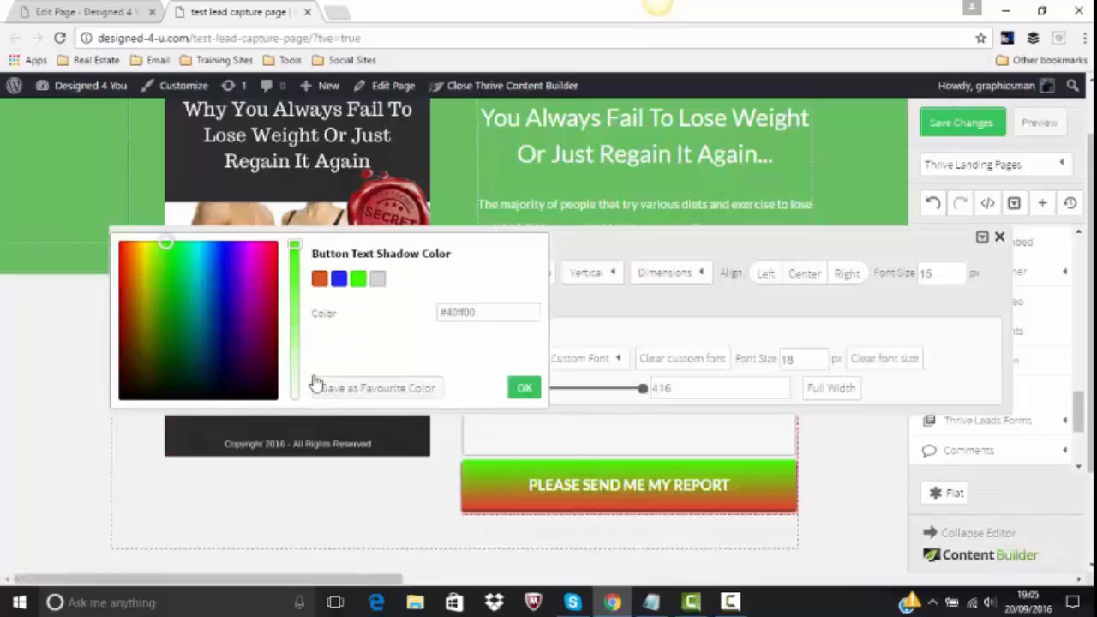
left_click_drag(165, 238, 270, 393)
left_click(524, 387)
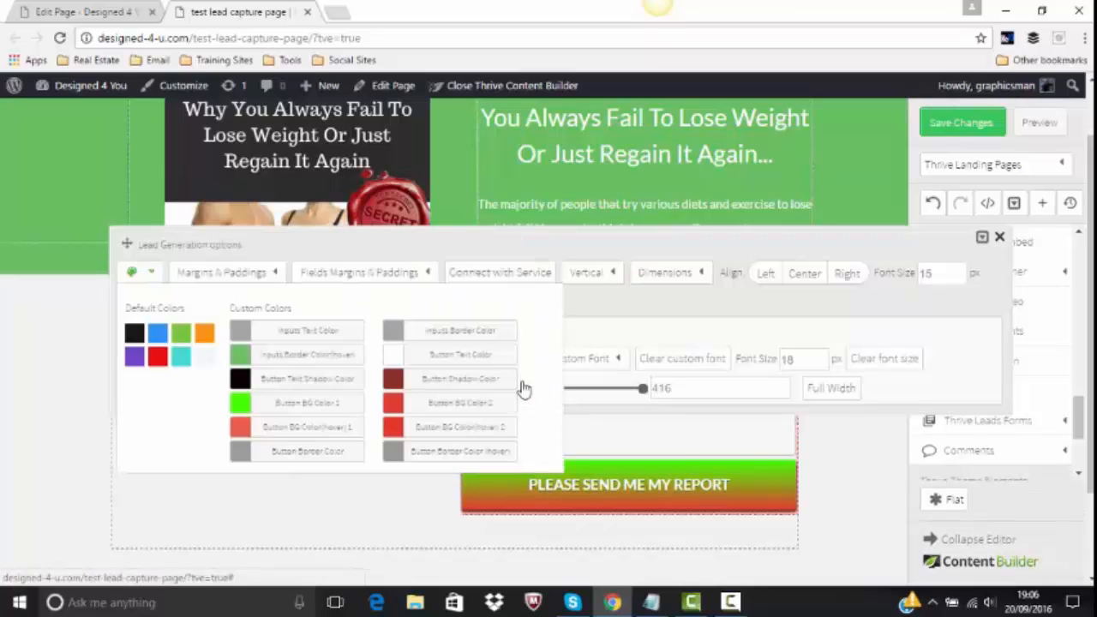
left_click(464, 387)
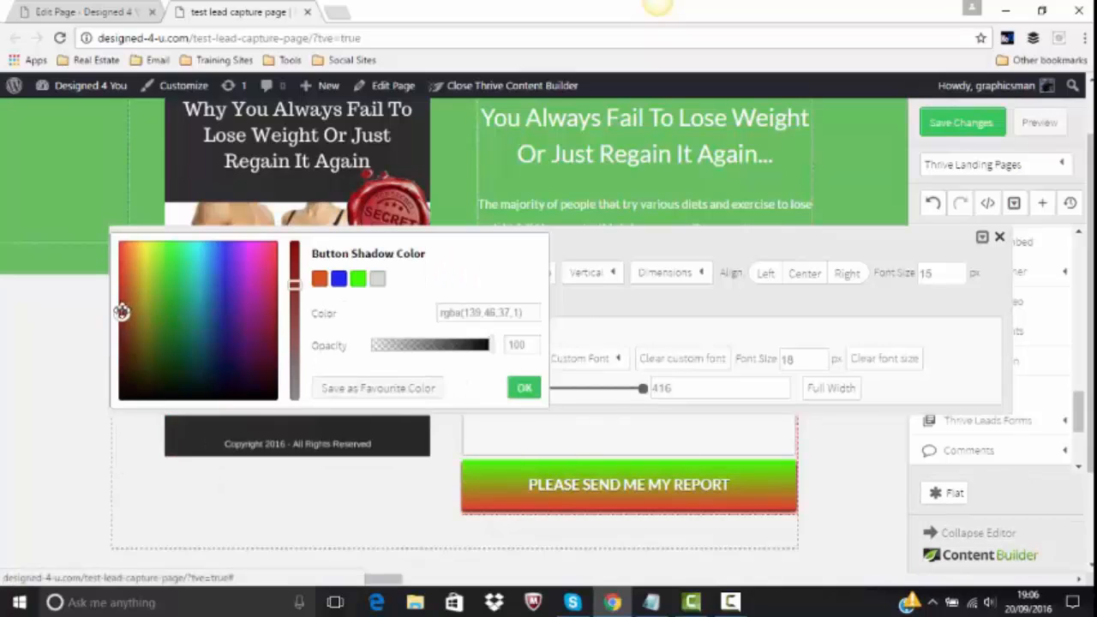
mouse_move(206, 351)
left_mouse_down()
mouse_move(237, 382)
mouse_move(270, 392)
left_mouse_up()
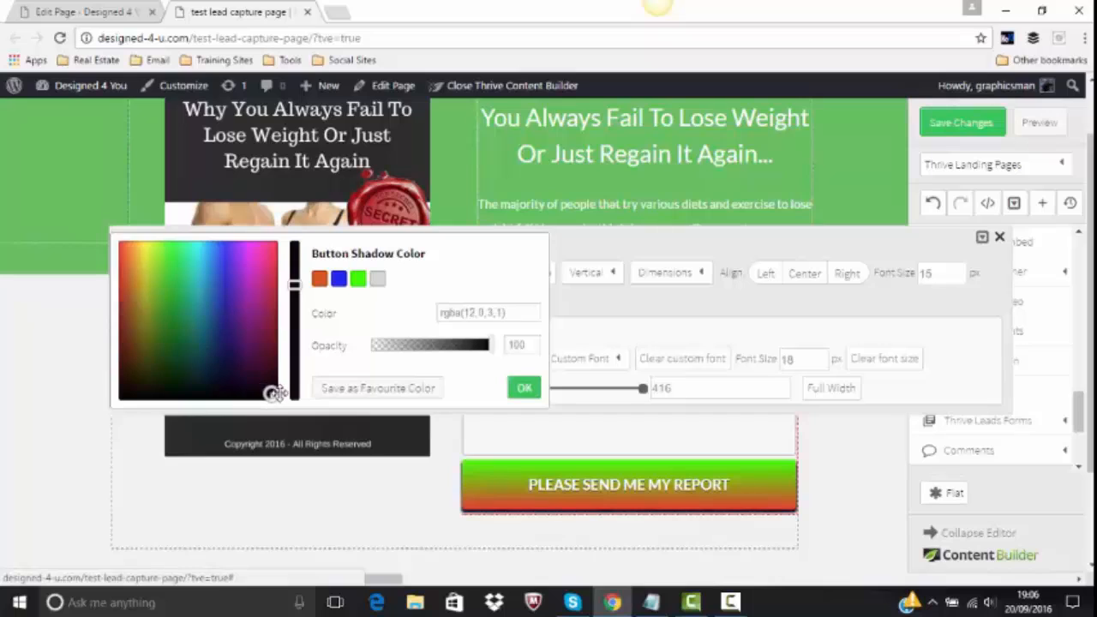
left_click(525, 390)
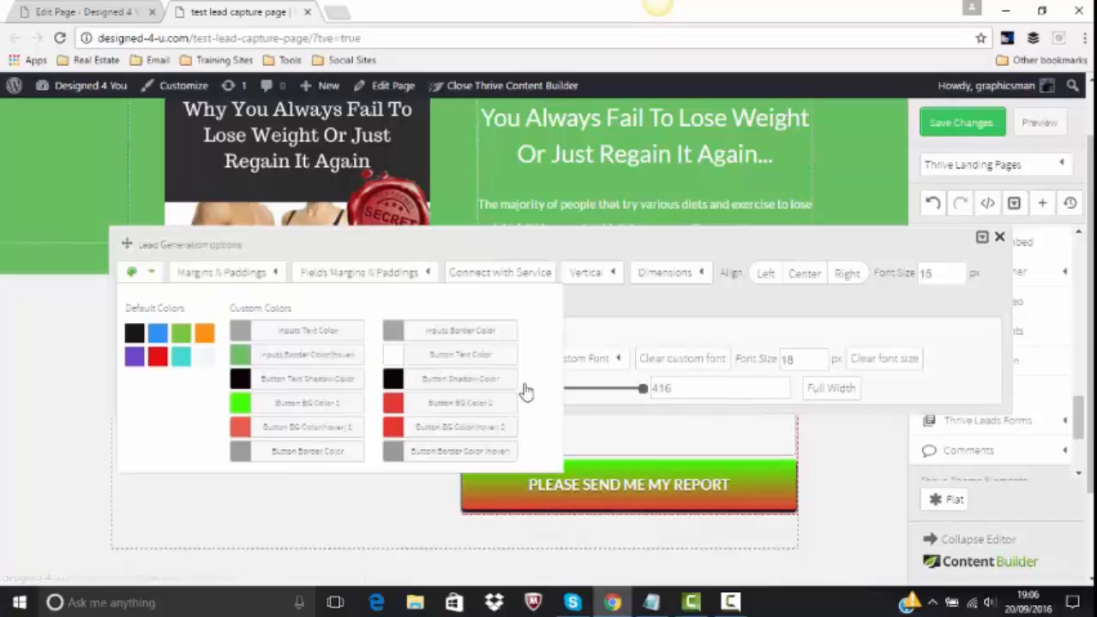
- Set the submit button's second background colour to the darker green #00db00
left_click(452, 411)
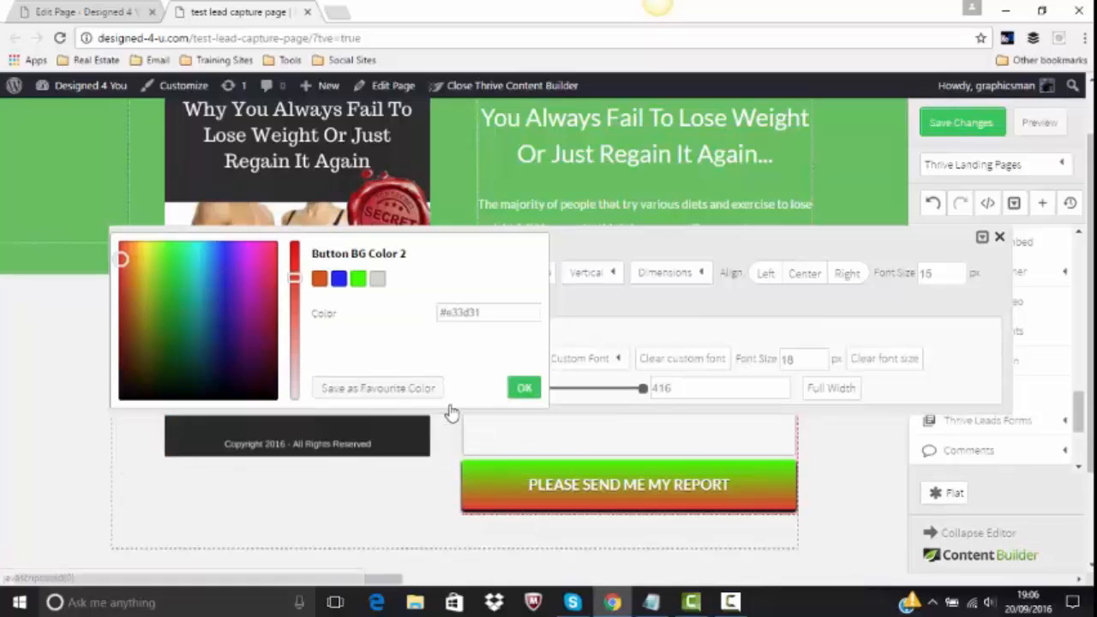
left_click(358, 281)
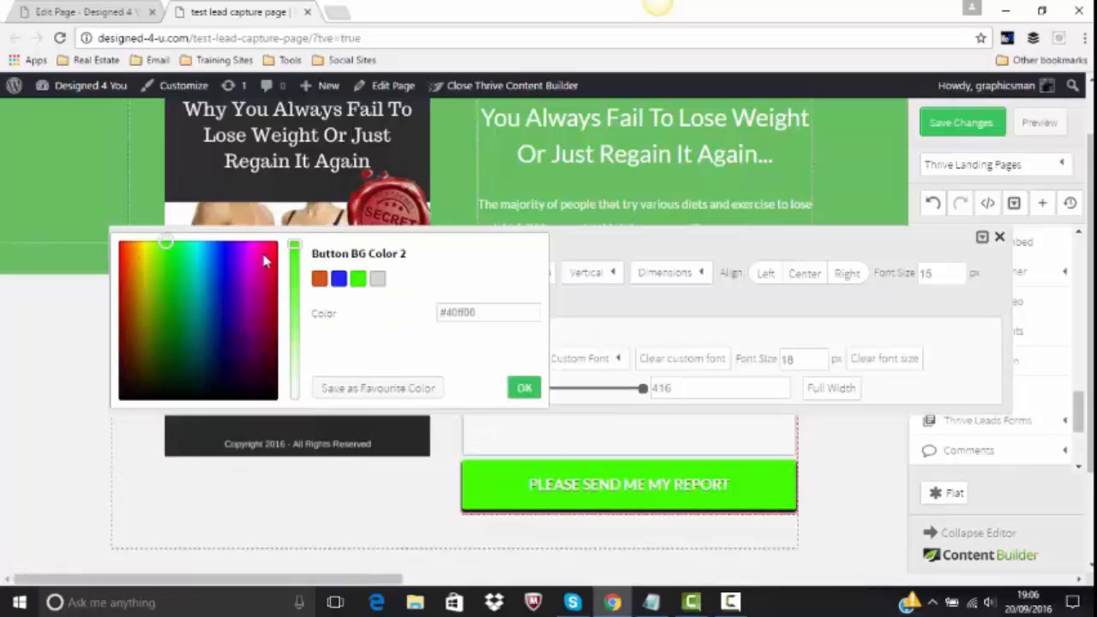
left_click(169, 251)
left_click_drag(169, 251, 171, 260)
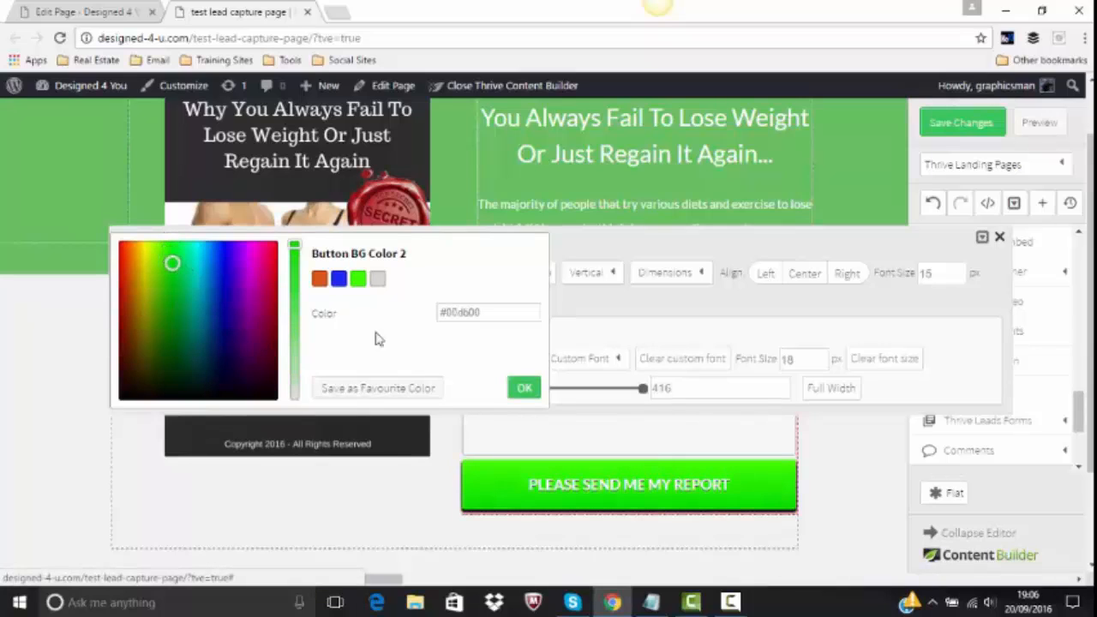
left_click(523, 390)
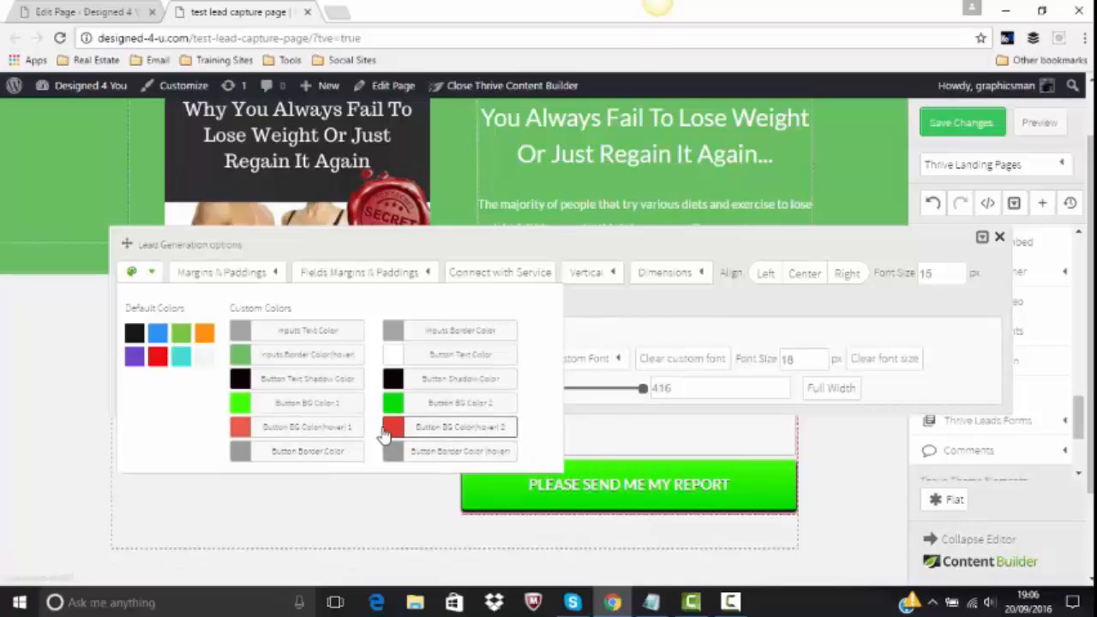
- Set the submit button's first hover background colour to yellowish green #88ea00
left_click(292, 429)
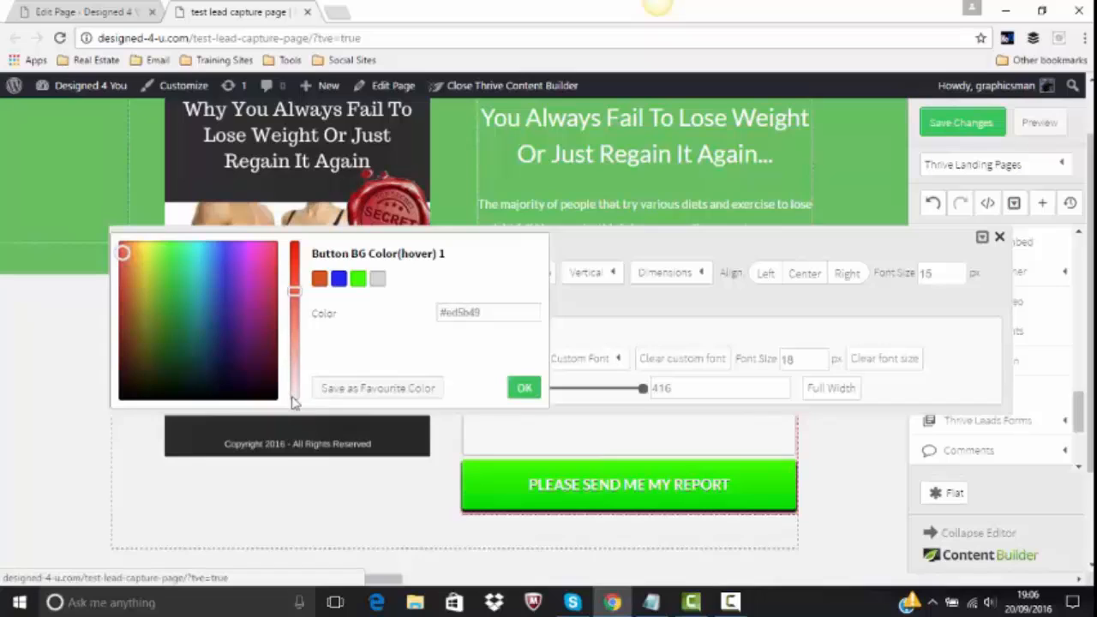
left_click(356, 286)
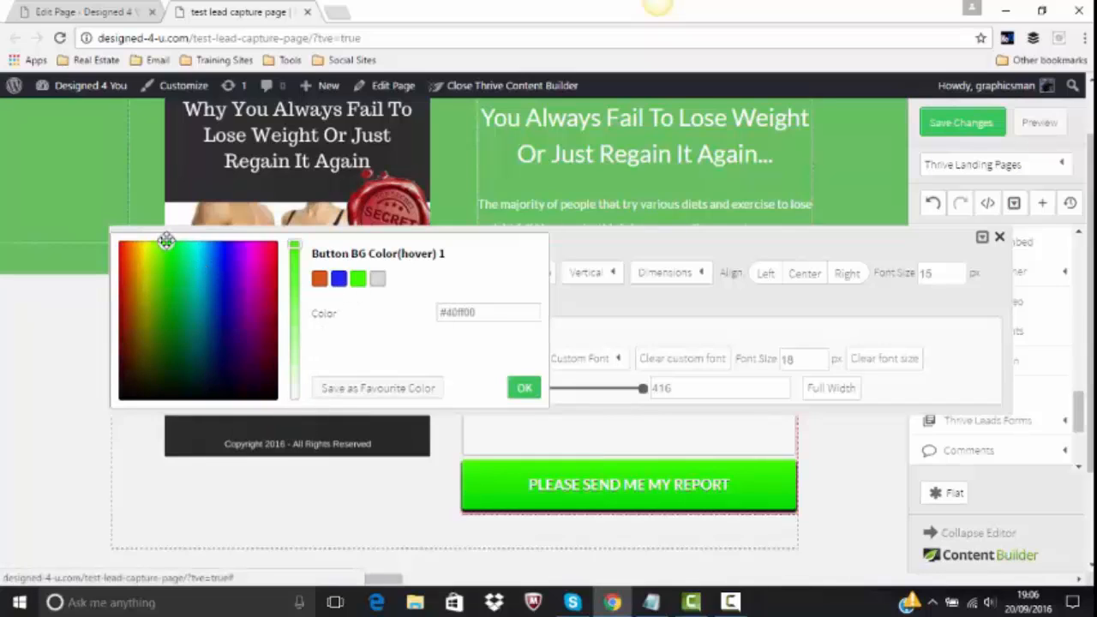
left_click_drag(166, 240, 157, 252)
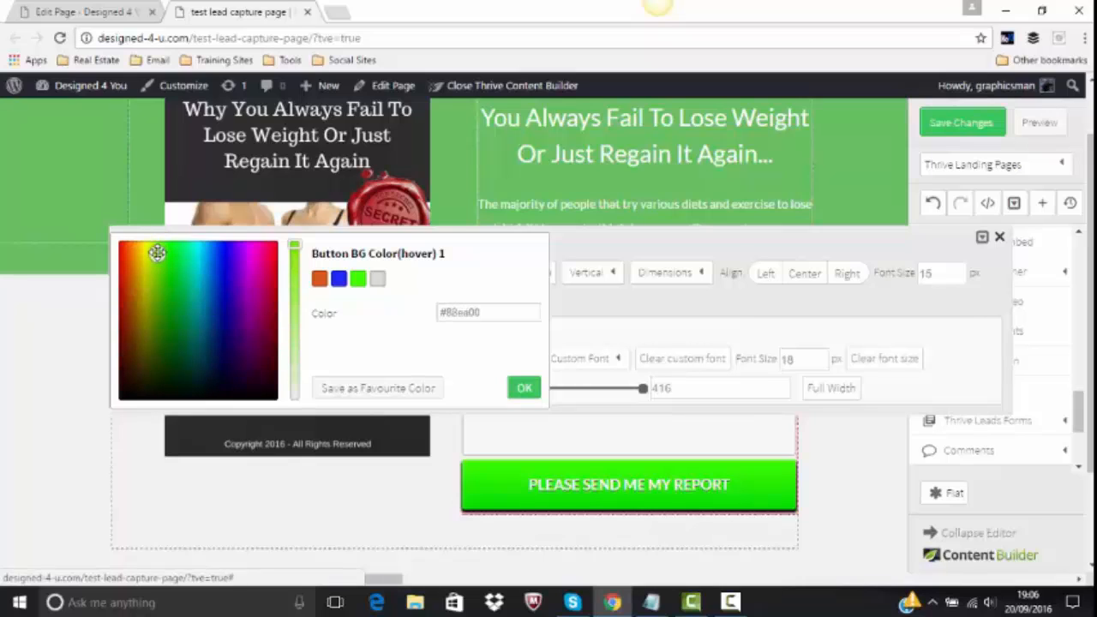
left_click(524, 388)
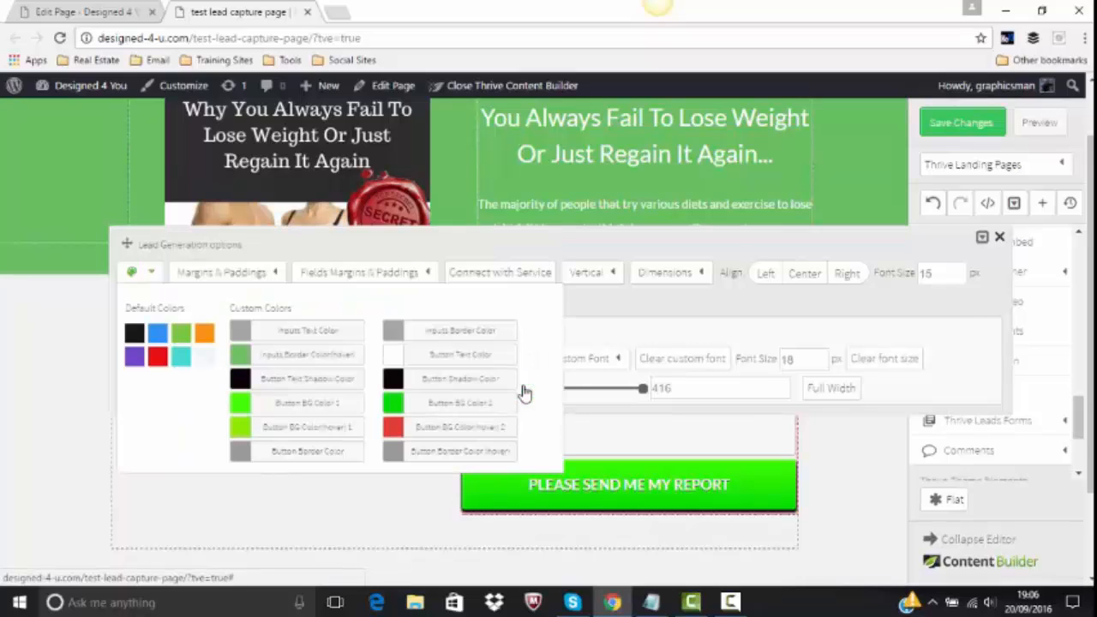
- Set the submit button's second hover background colour to #b6db00 and save the page changes
left_click(463, 428)
left_click(358, 279)
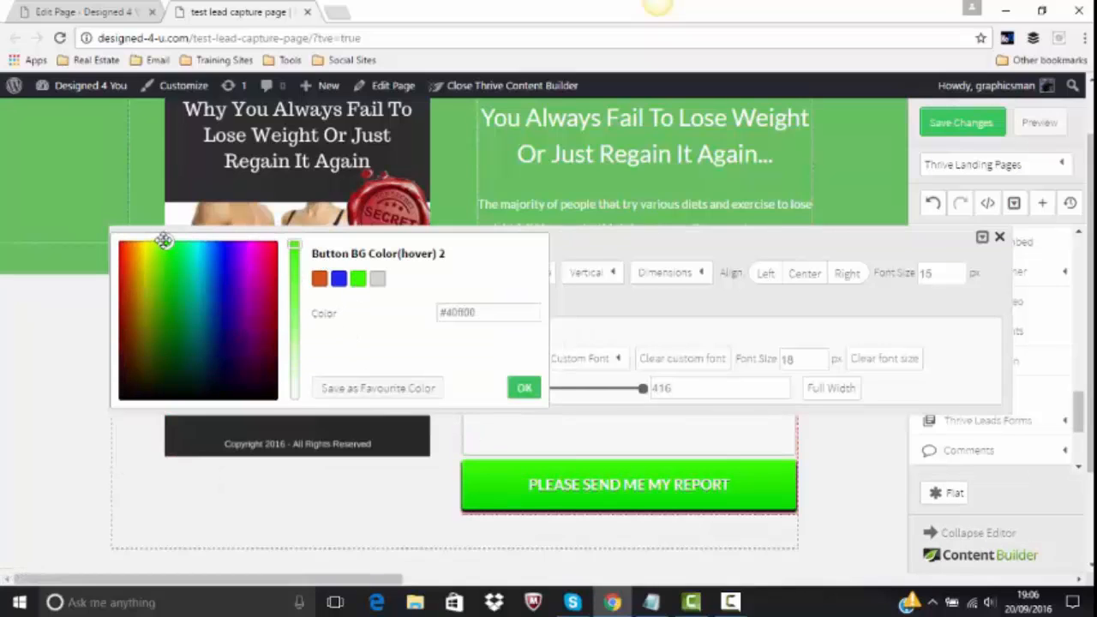
left_click_drag(164, 240, 150, 264)
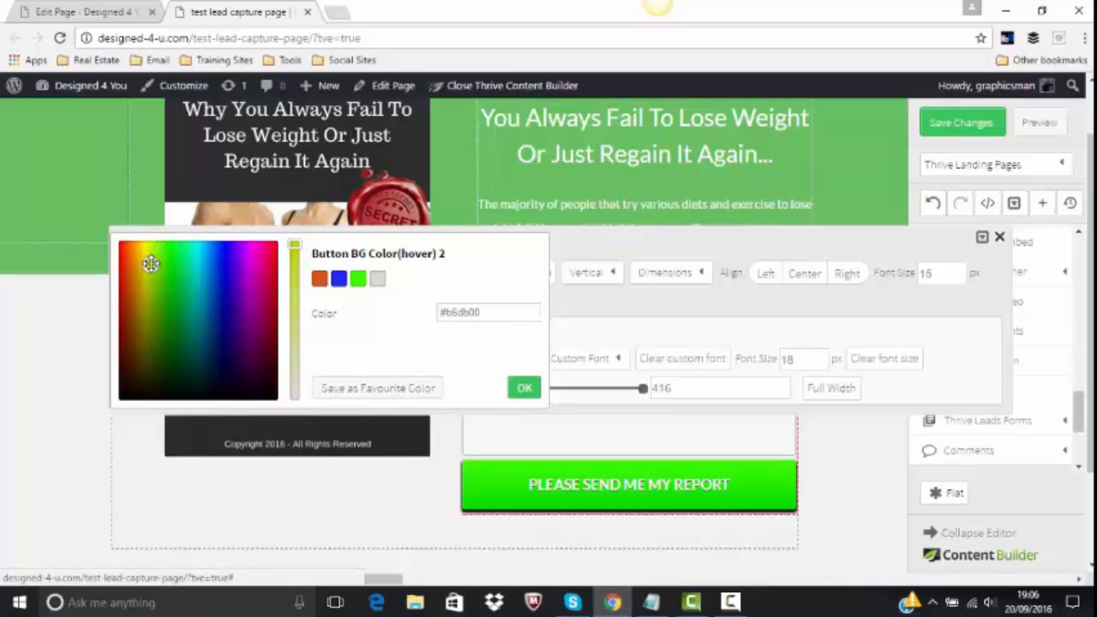
left_click(522, 386)
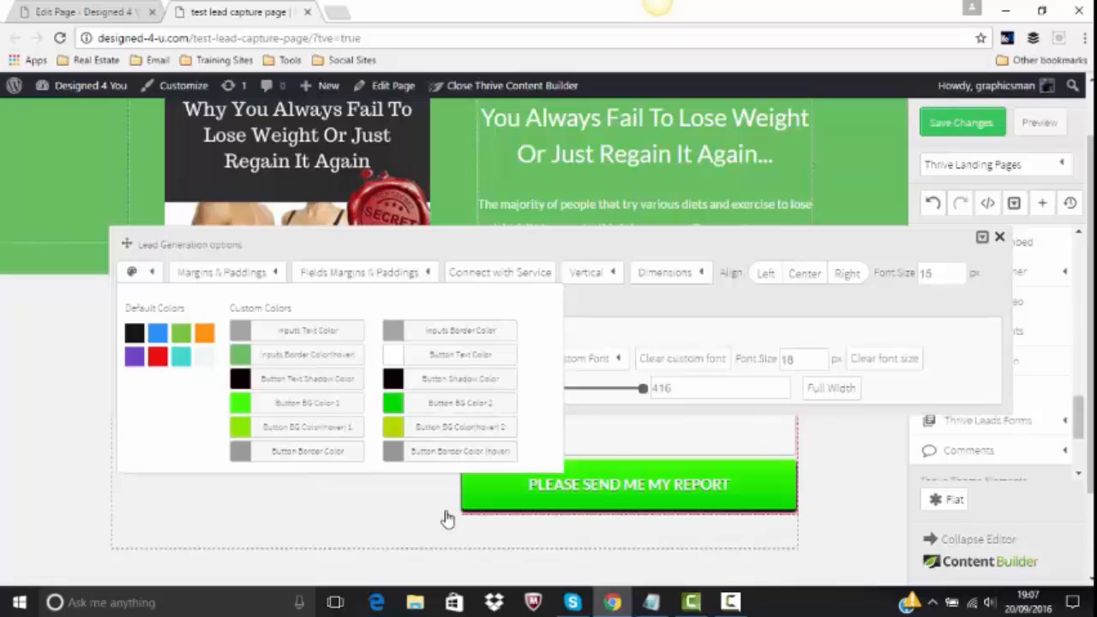
left_click(693, 386)
left_click(963, 127)
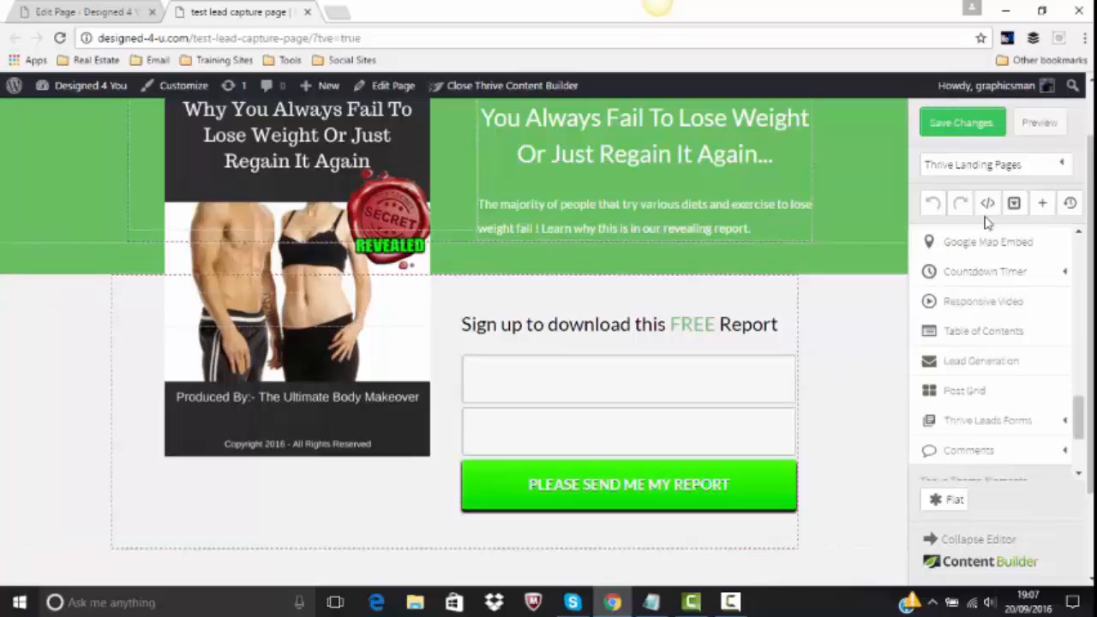
- Set the green header page section's background colour to bright green rgba(107,255,58,1) and save the page changes
scroll(454, 343, "up", 1)
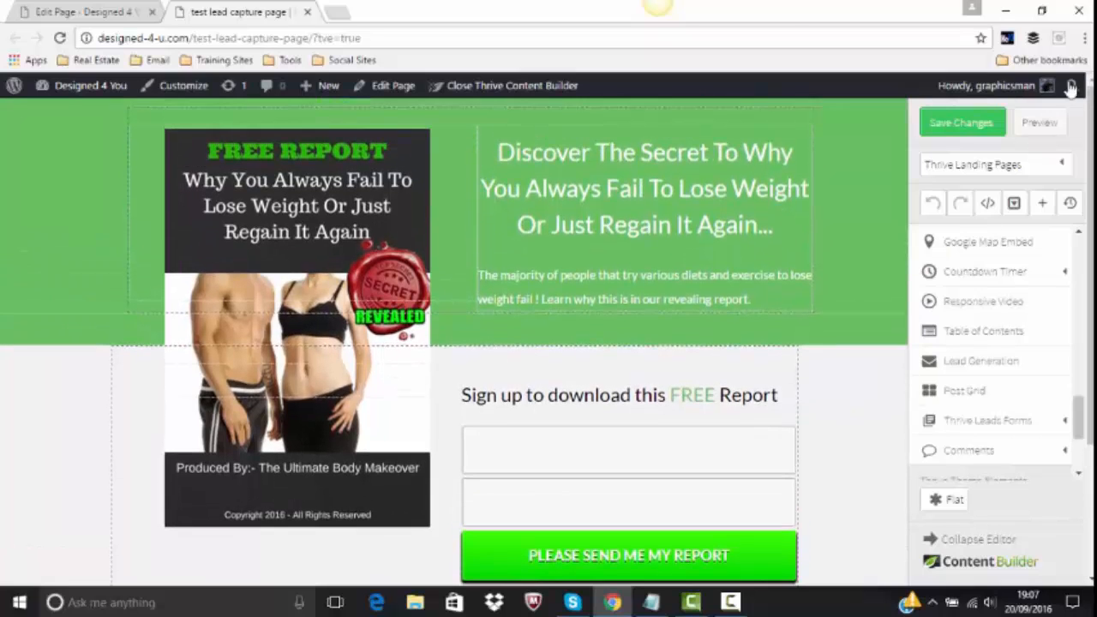
left_click(850, 109)
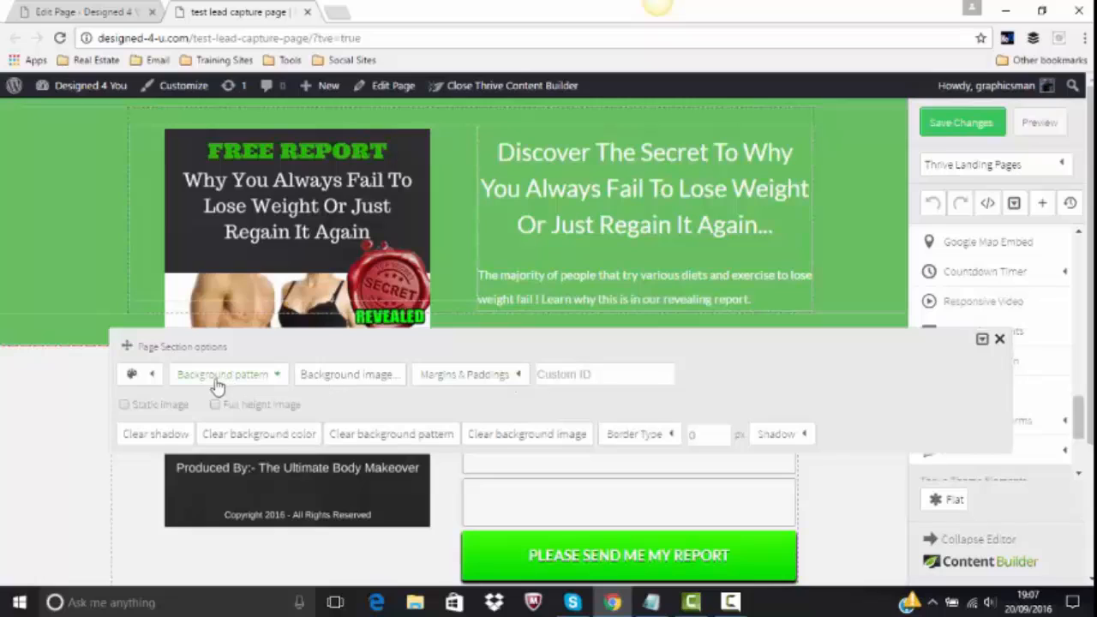
left_click(151, 377)
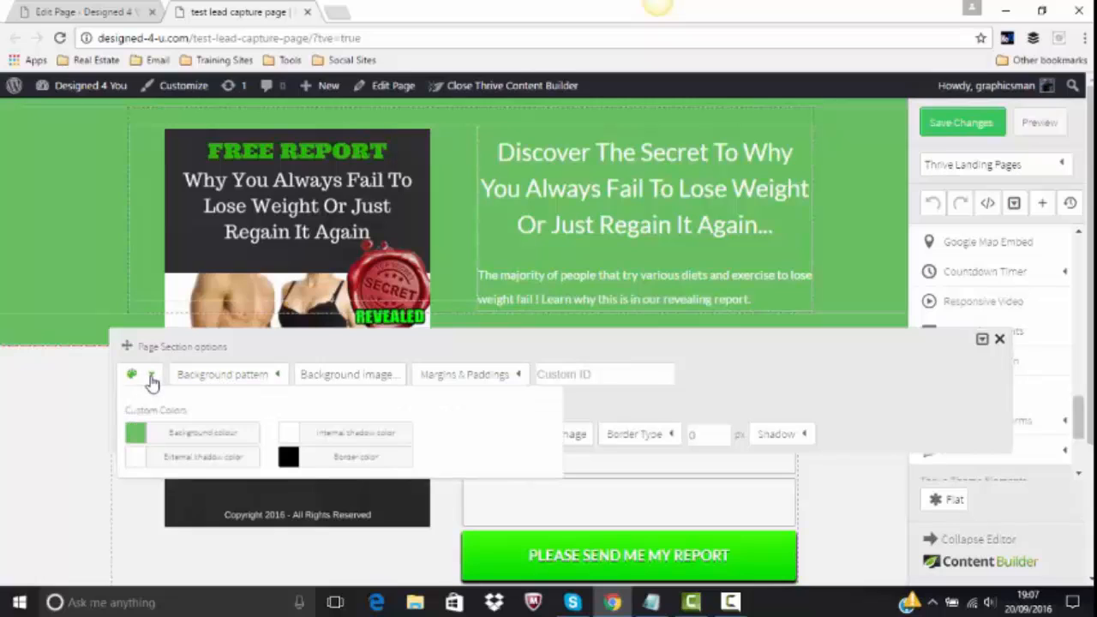
left_click(212, 440)
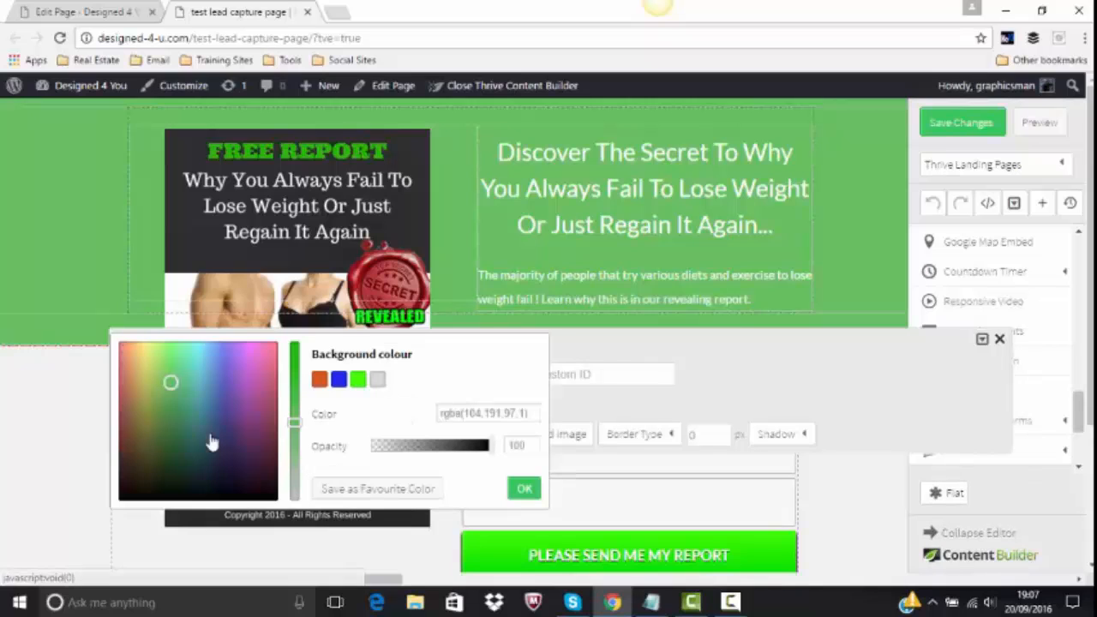
left_click(358, 382)
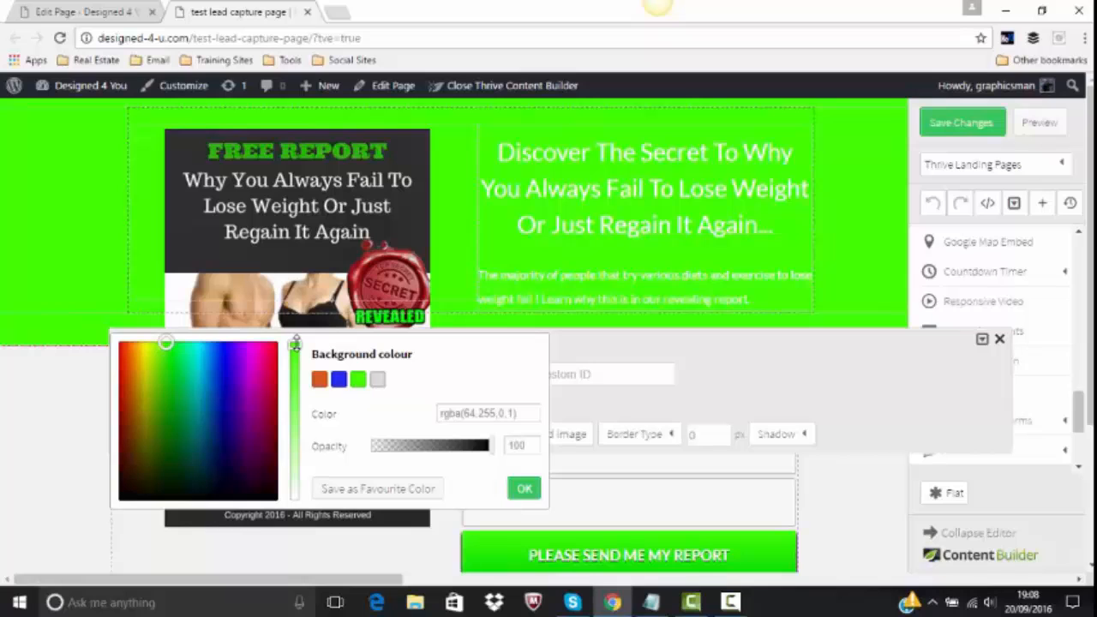
left_click_drag(295, 343, 294, 380)
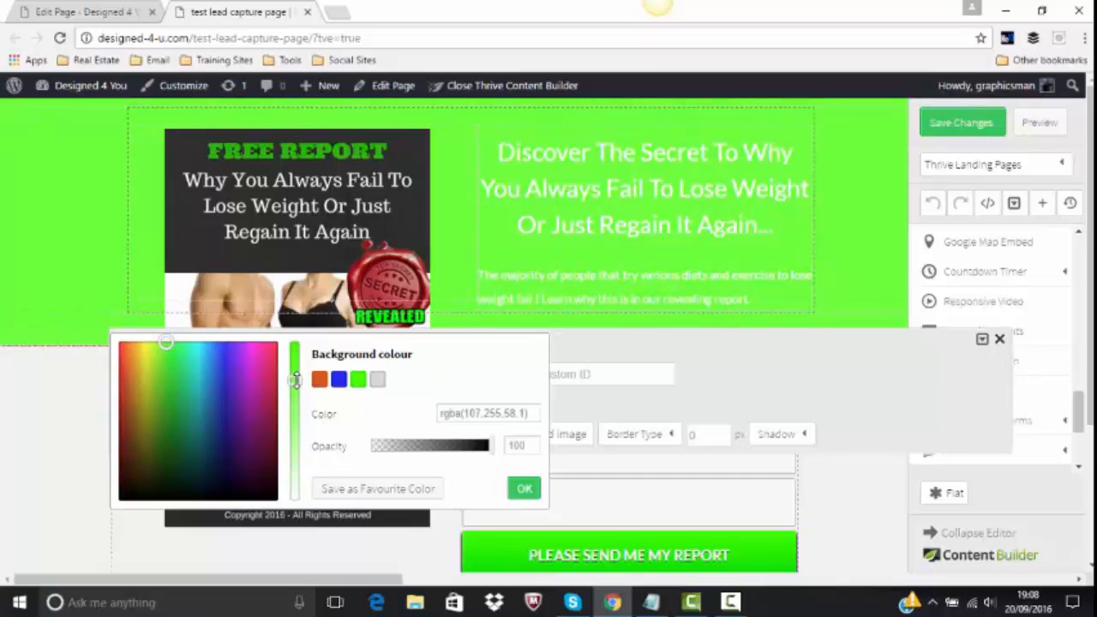
left_click(523, 490)
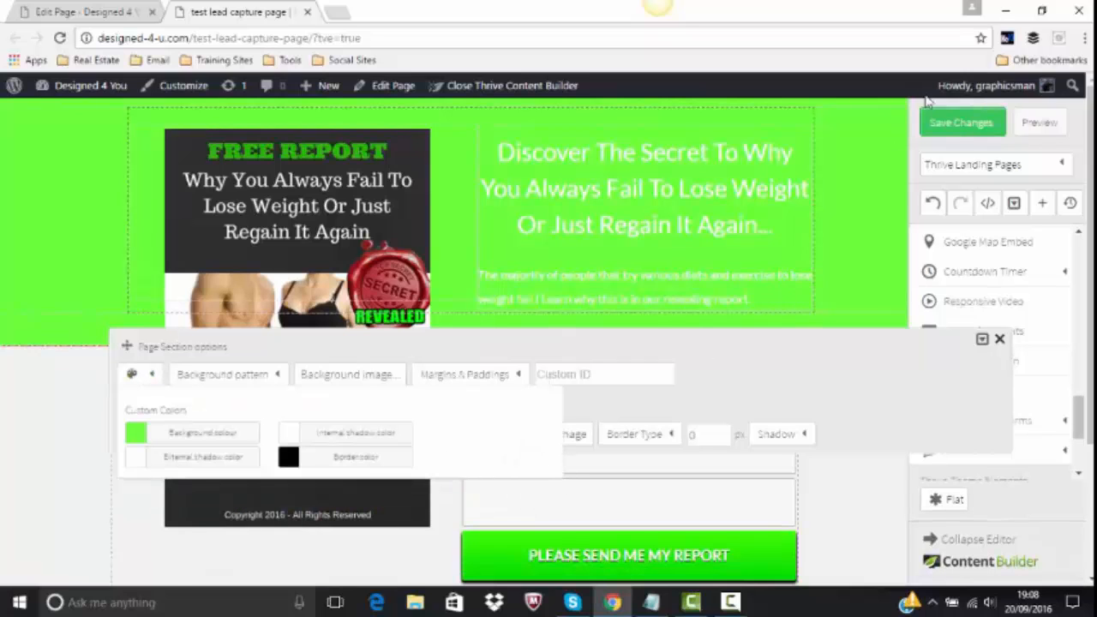
left_click(951, 122)
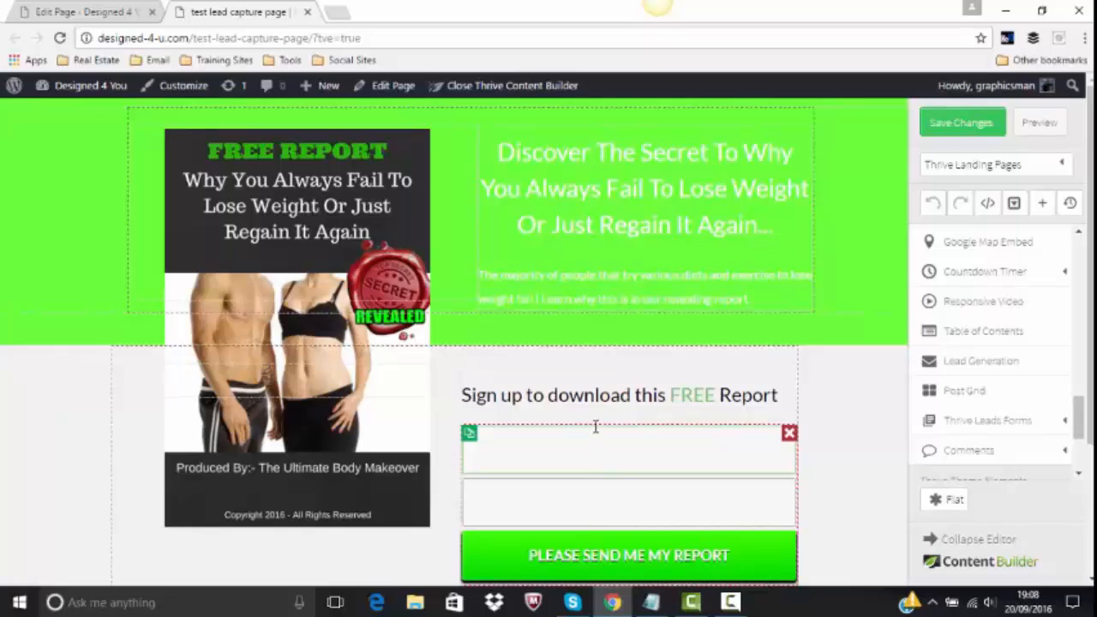
- Set the top margin of the container around the sign-up form to 0 px and save the page changes
left_click(602, 370)
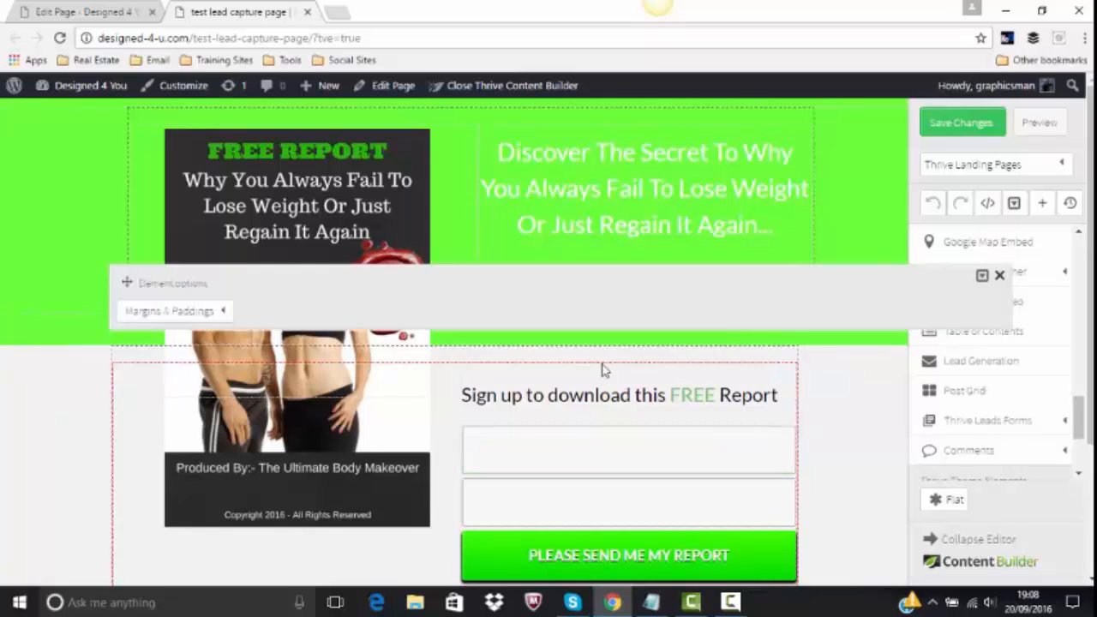
left_click(225, 313)
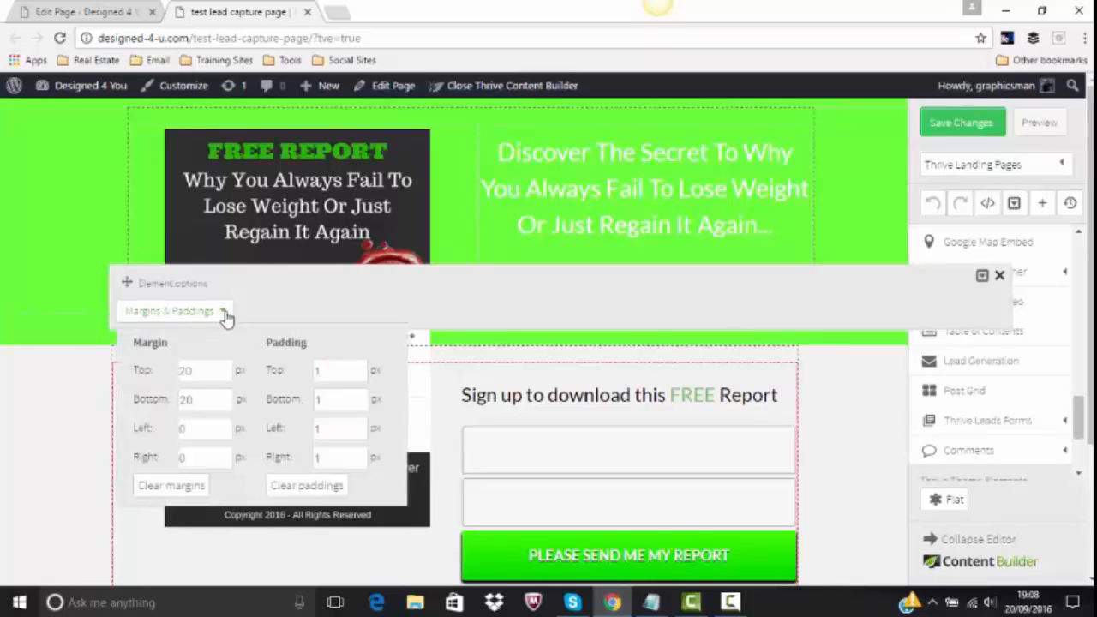
left_click(198, 371)
type("0")
key("Tab")
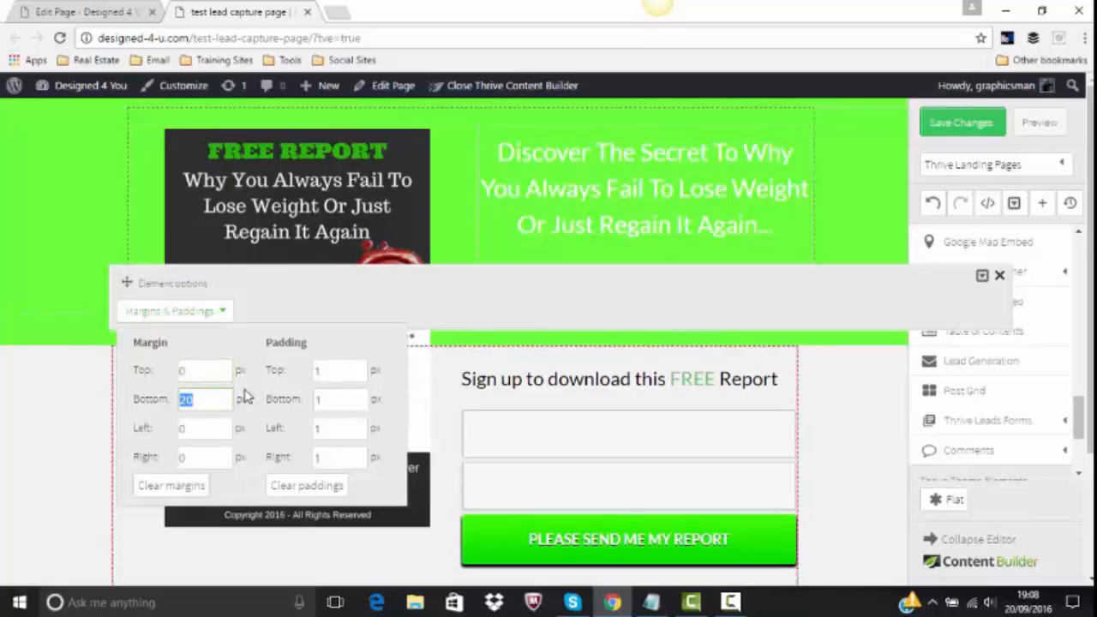
left_click(961, 122)
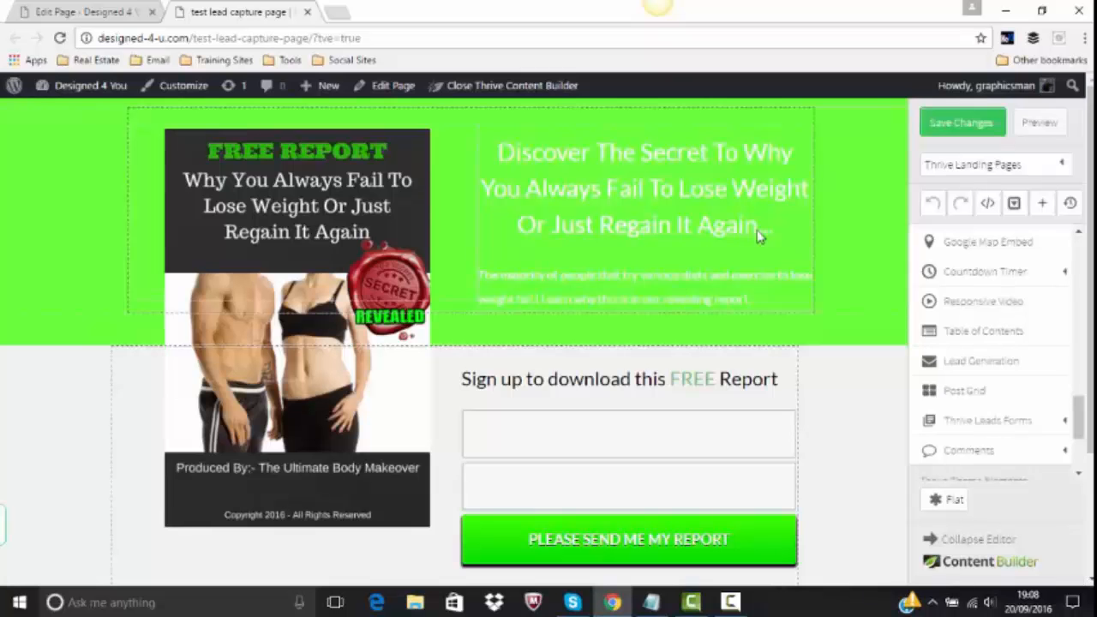
- Check the margin and padding settings of the content container inside the green header section
left_click(628, 321)
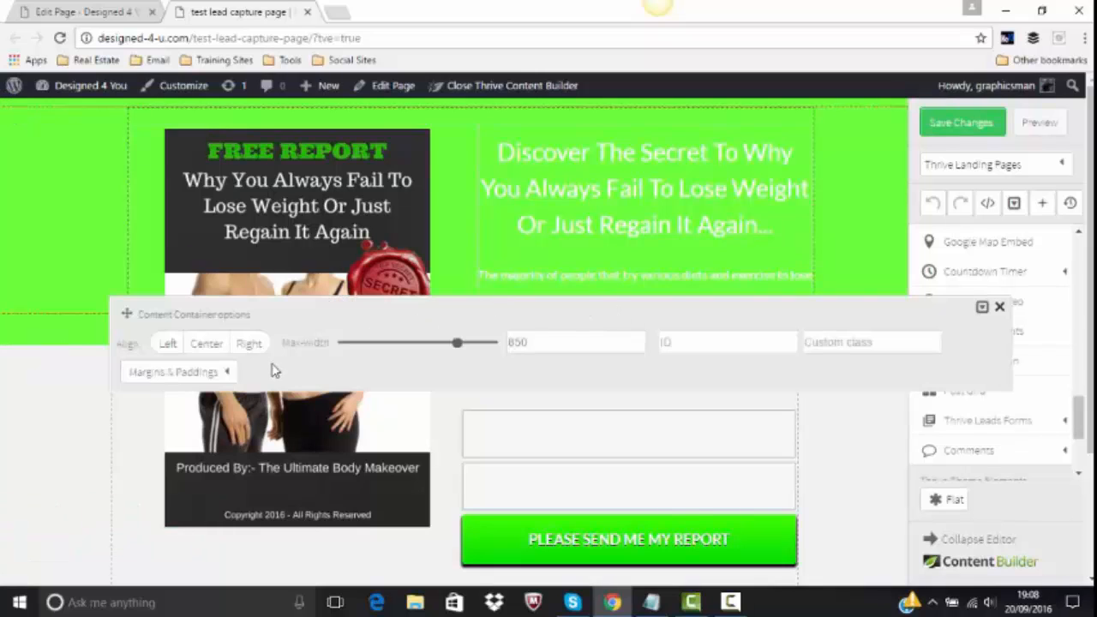
left_click(227, 374)
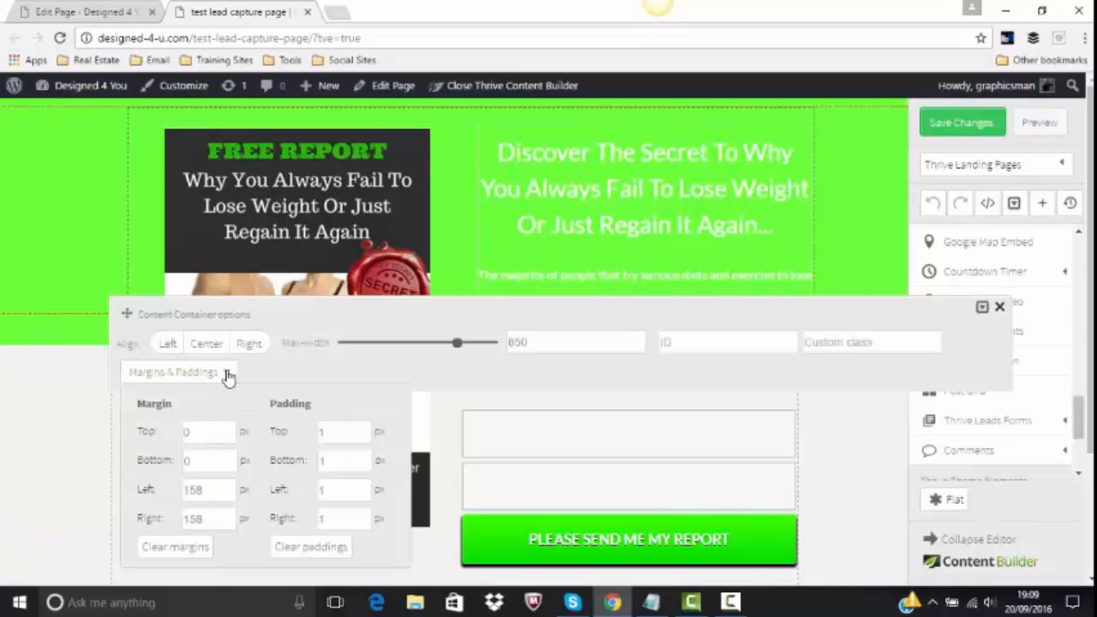
left_click(198, 460)
left_click(165, 434)
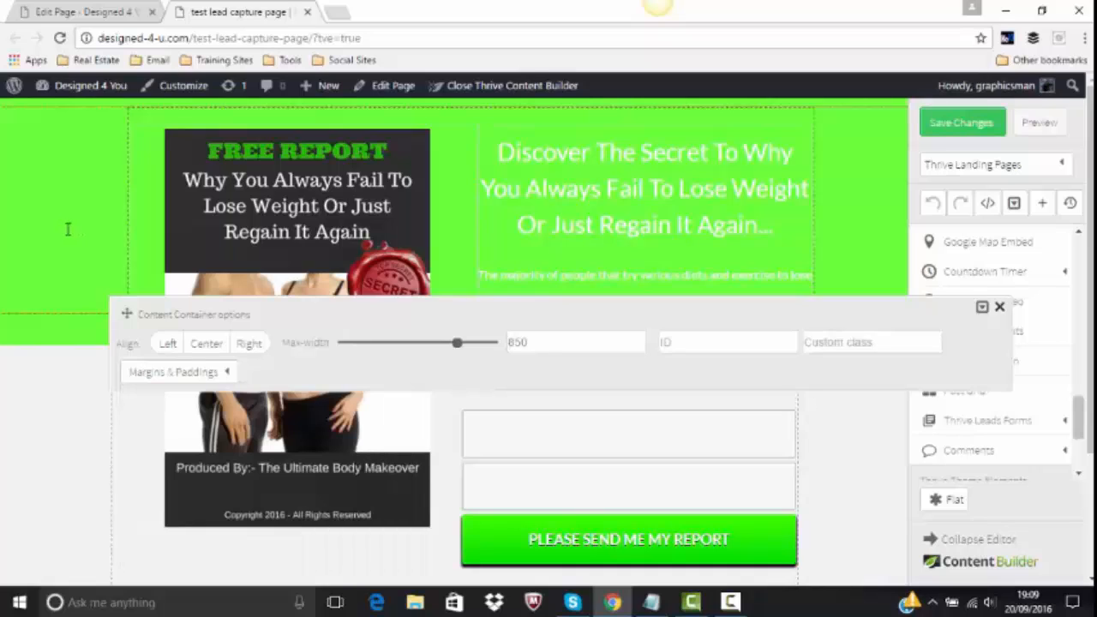
mouse_move(217, 371)
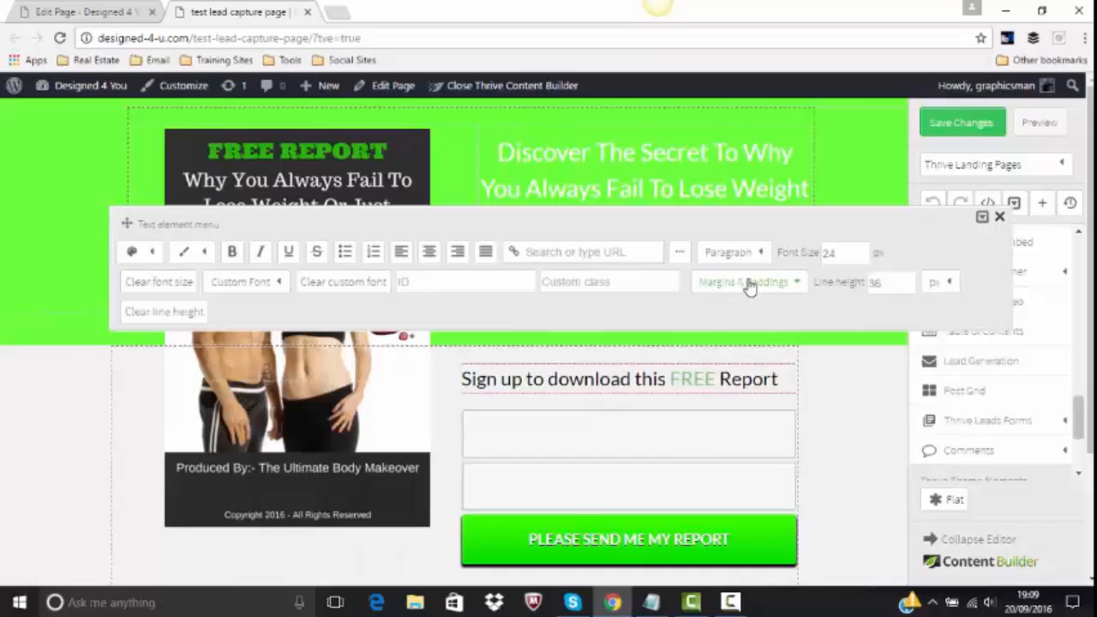
- Set the top margin of the "Sign up to download this FREE Report" text to 0 px
mouse_move(749, 286)
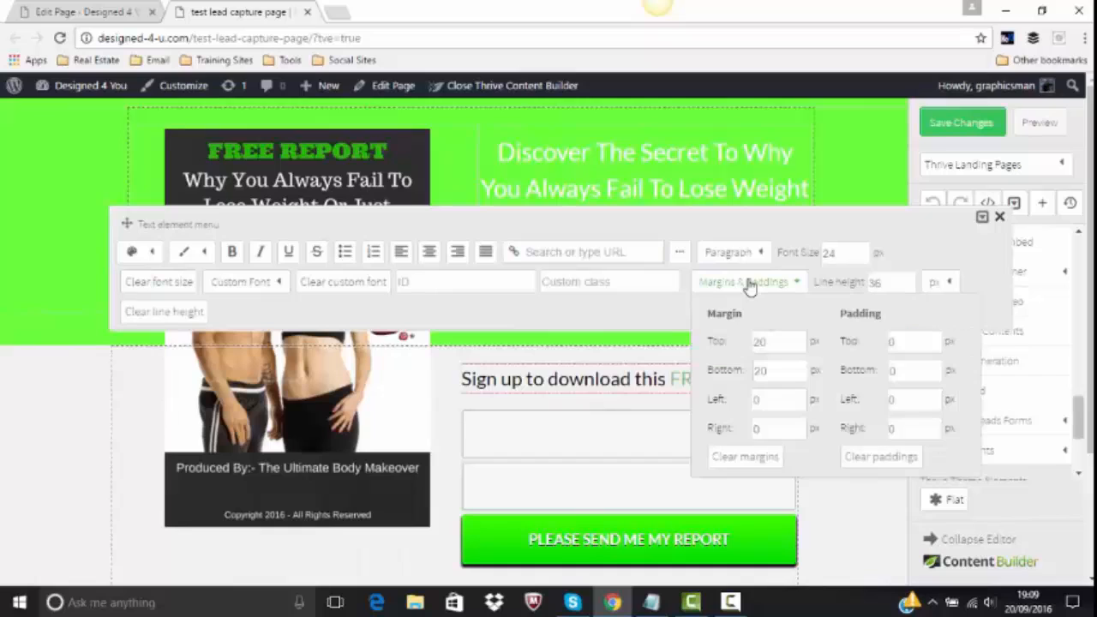
left_click(754, 343)
type("0")
key("Tab")
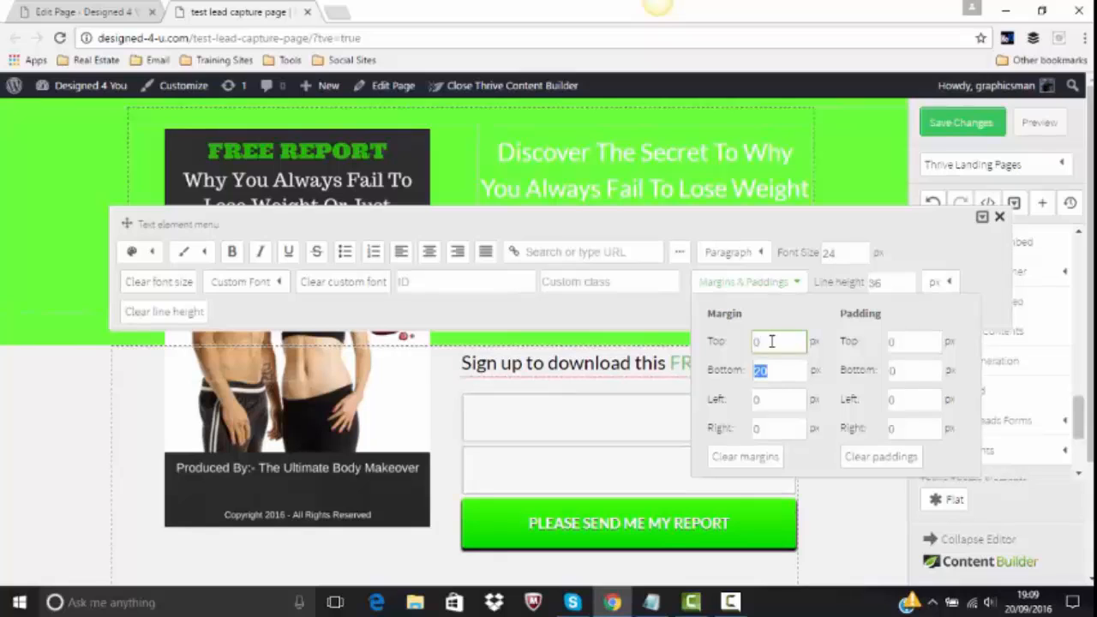
left_click(999, 221)
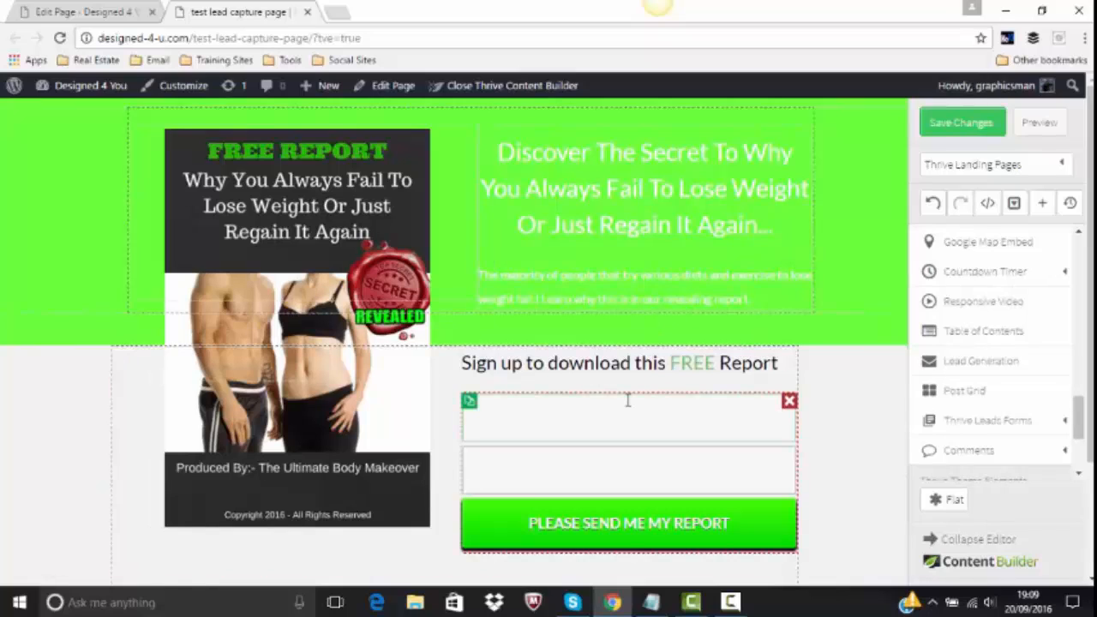
- Set the report cover image's size to 360 px and save the page changes
left_click(328, 410)
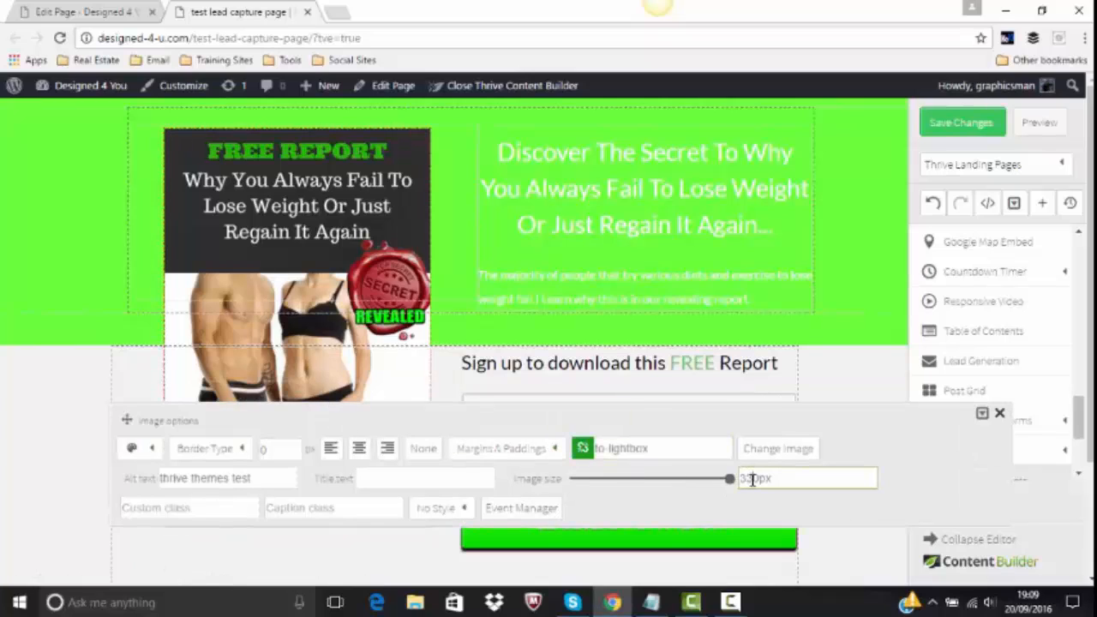
key("Return")
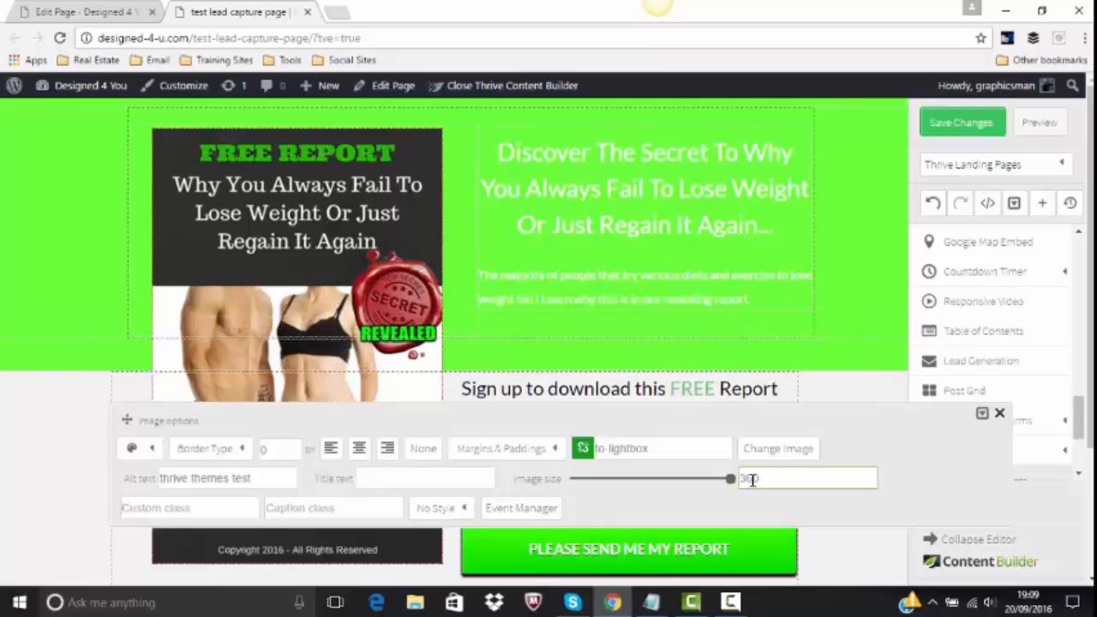
left_click(996, 414)
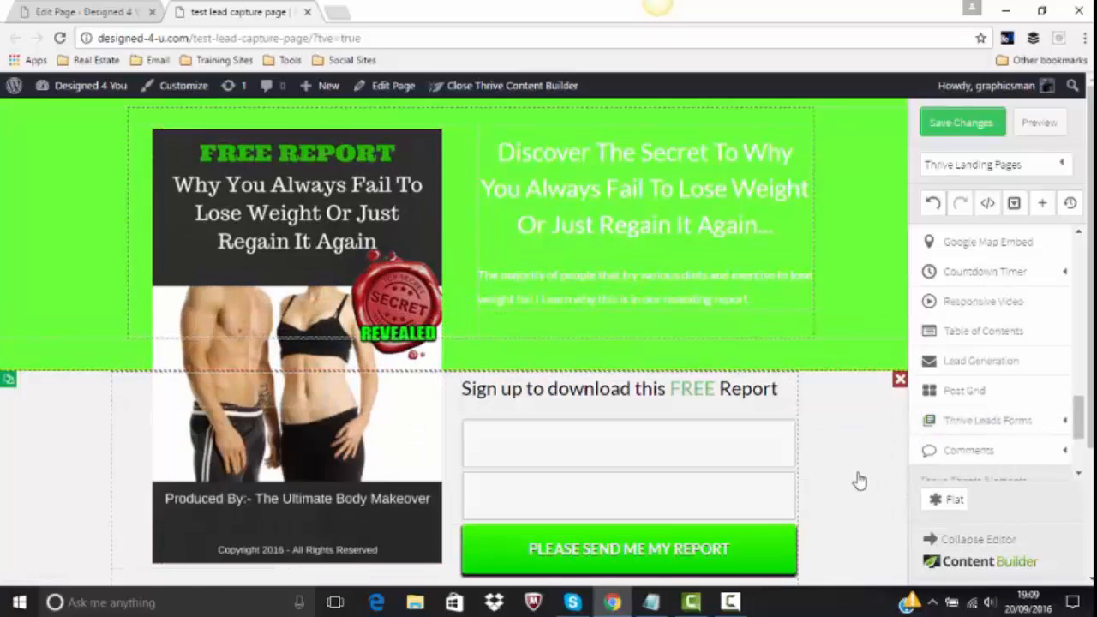
left_click(962, 123)
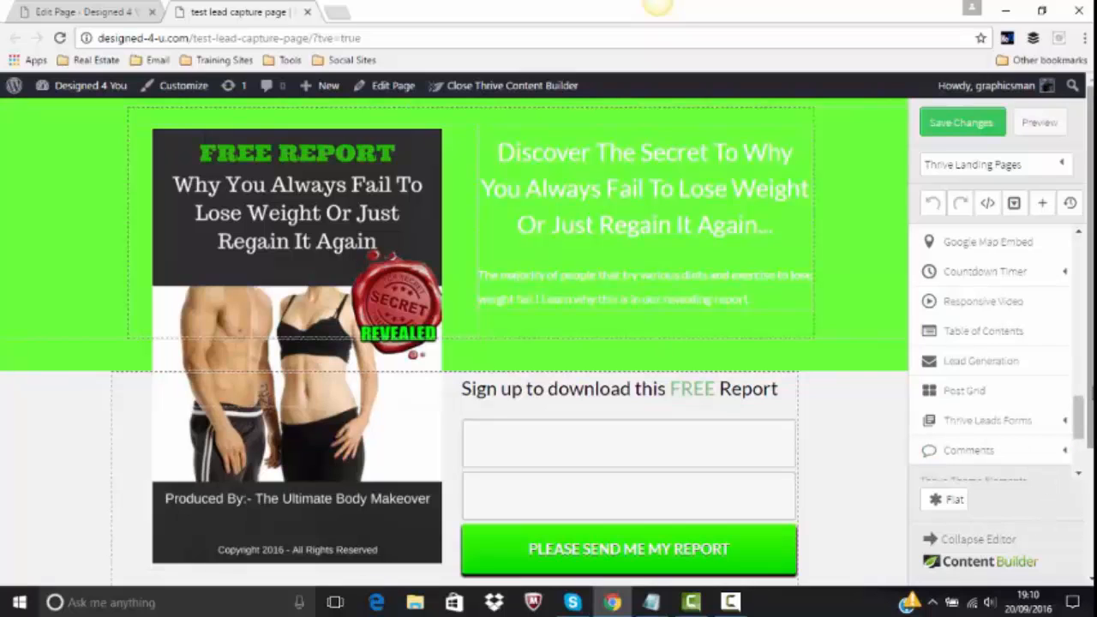
- Delete the Disclaimer link and the copyright text from the page footer
scroll(455, 342, "down", 3)
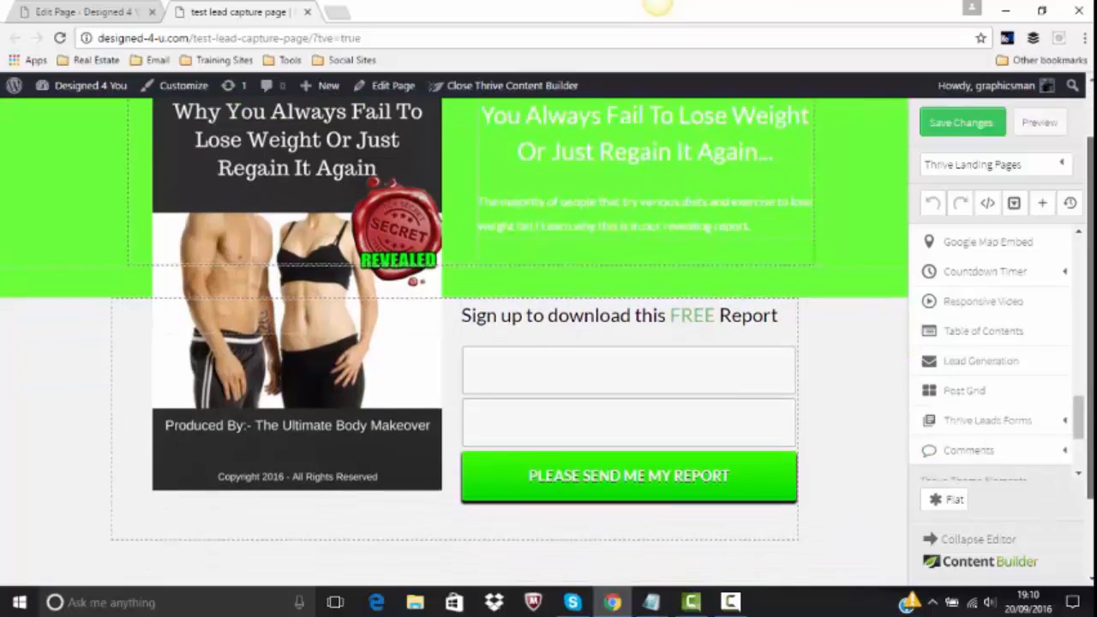
left_click_drag(1092, 483, 1091, 507)
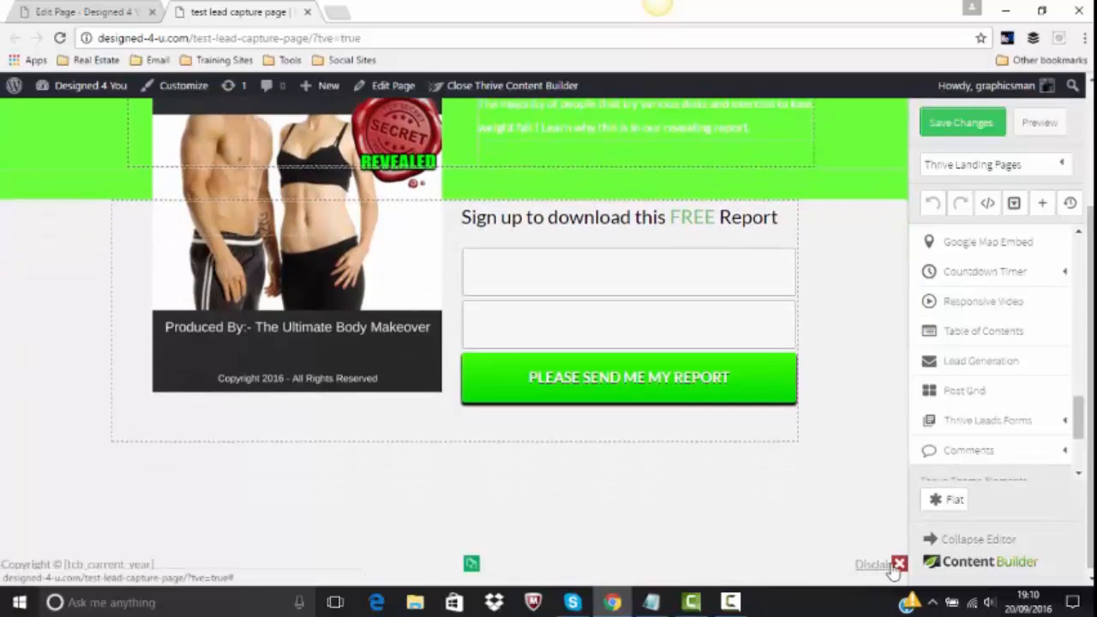
left_click(898, 564)
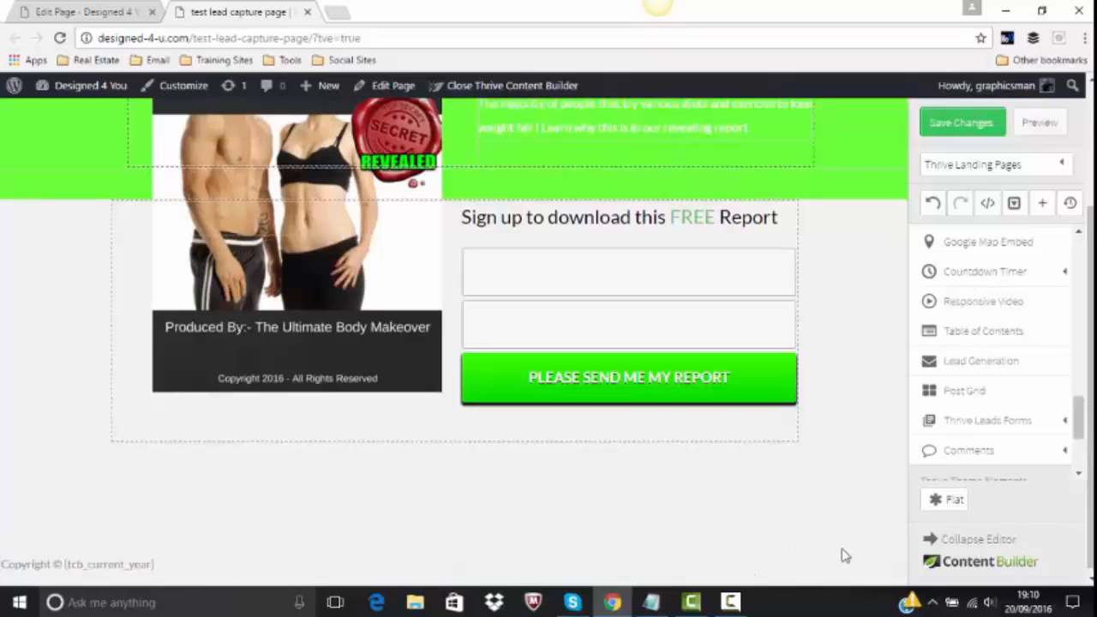
left_click(898, 564)
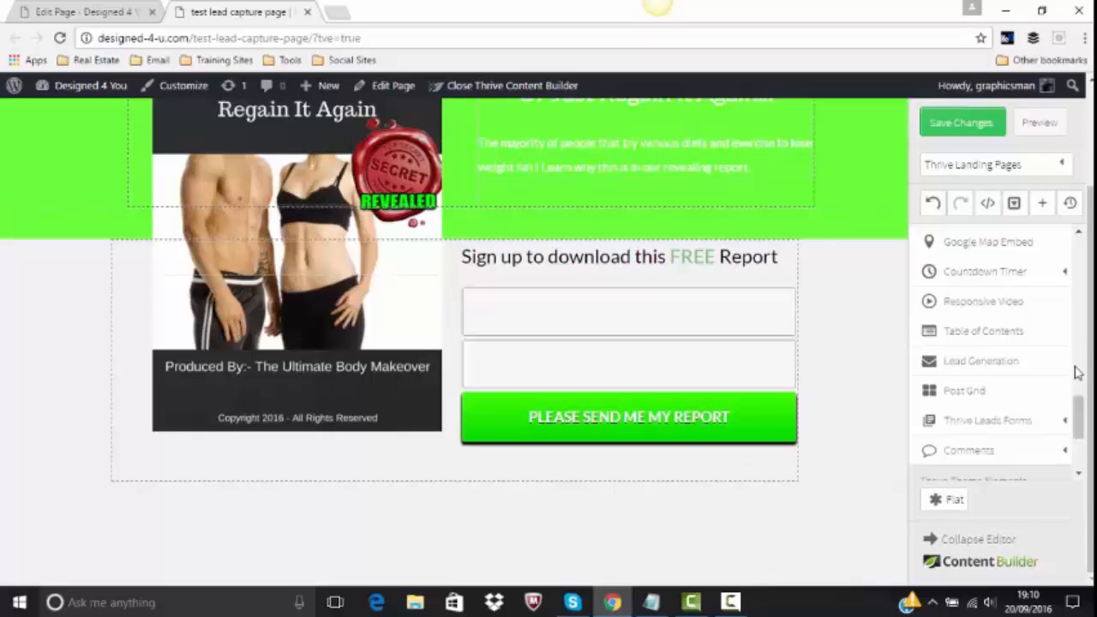
- Add a Custom Menu widget to the empty footer area below the sign-up form
left_click_drag(1078, 412, 1079, 347)
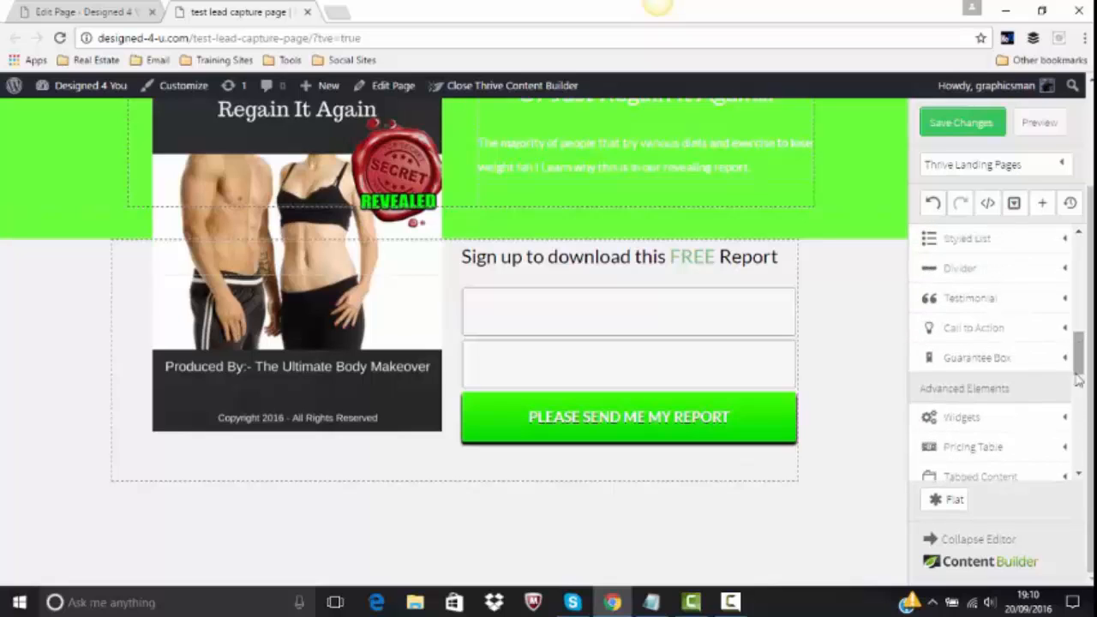
left_click(1063, 419)
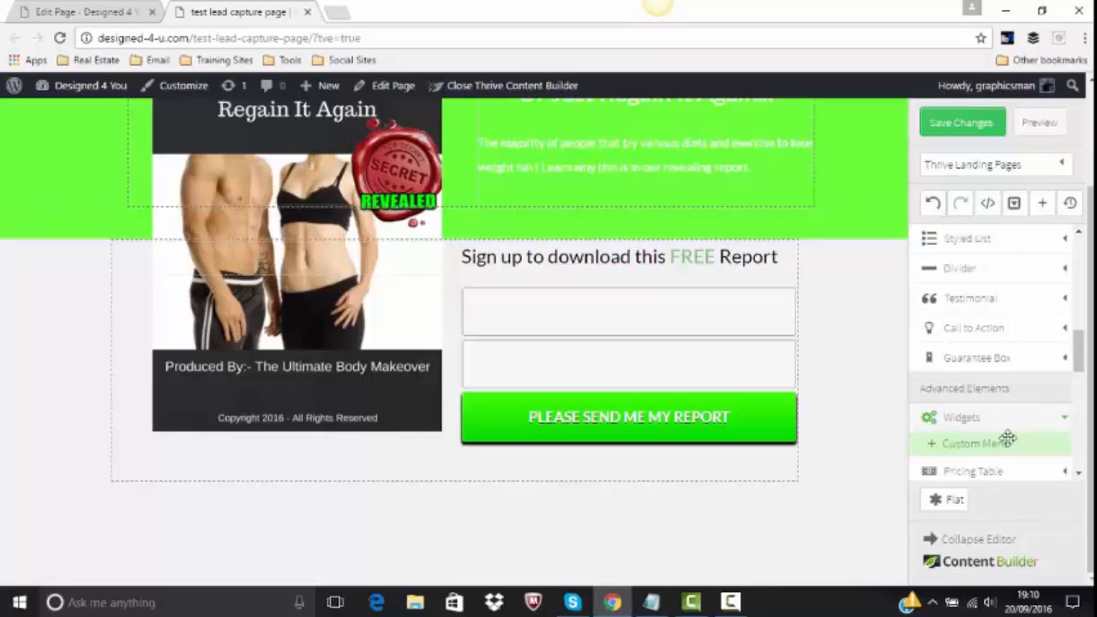
left_click_drag(976, 444, 647, 581)
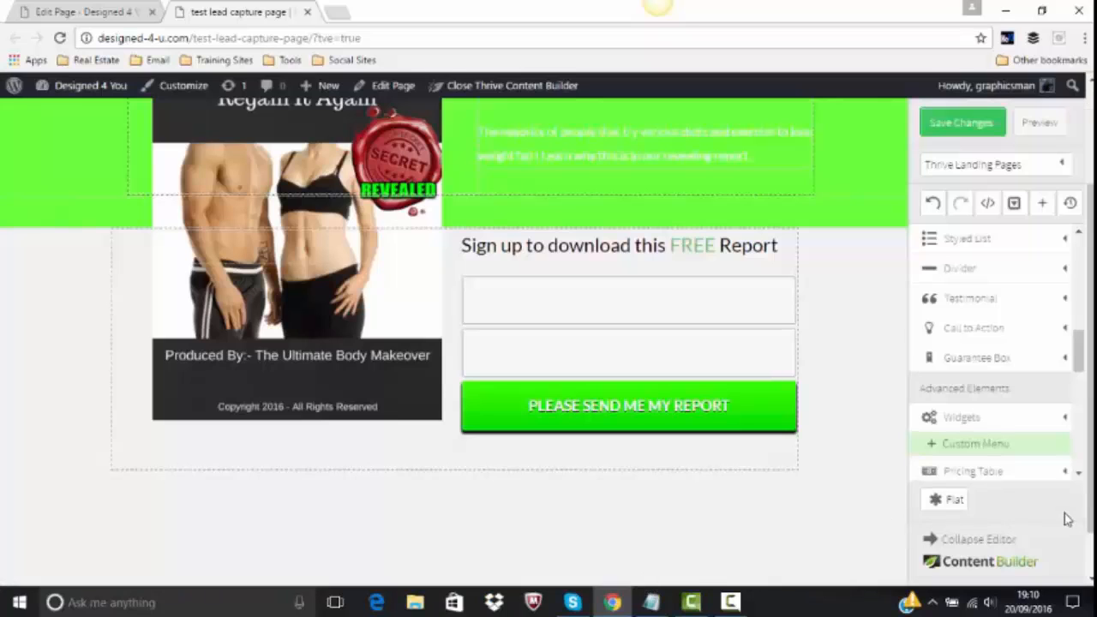
scroll(1090, 526, "down", 1)
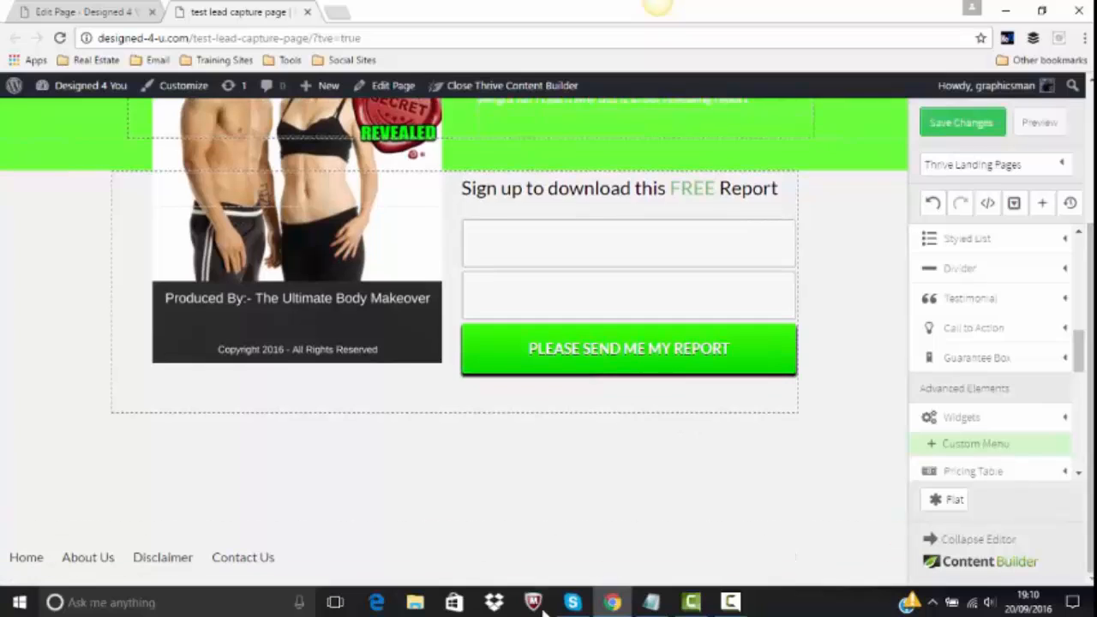
- Switch the footer's custom menu to "Lead capture menu" and align it to the centre
left_click(307, 560)
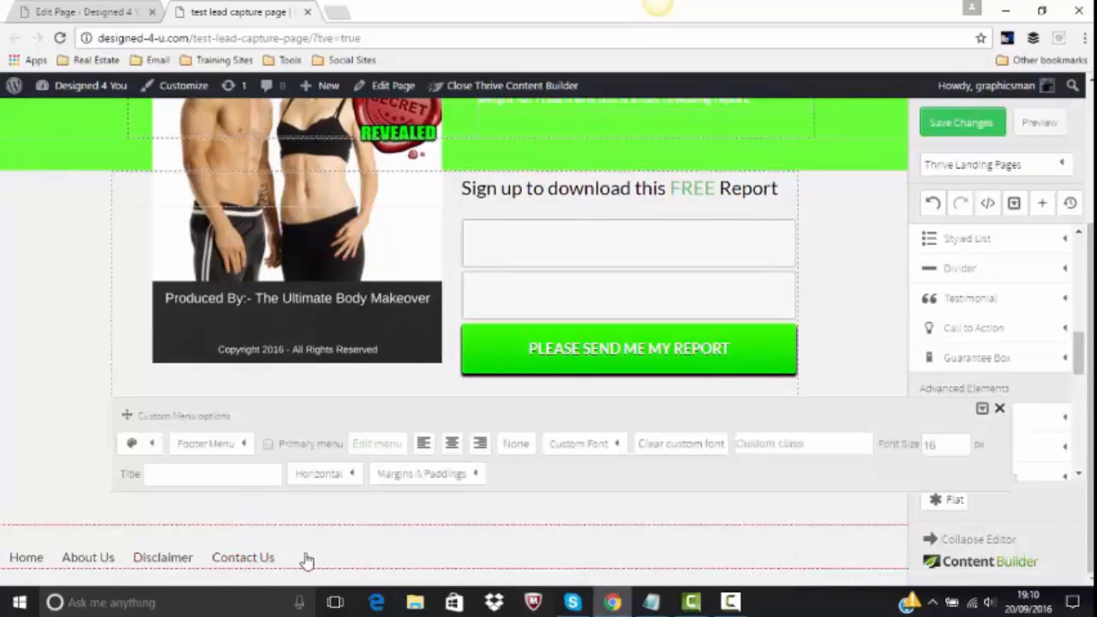
left_click(244, 446)
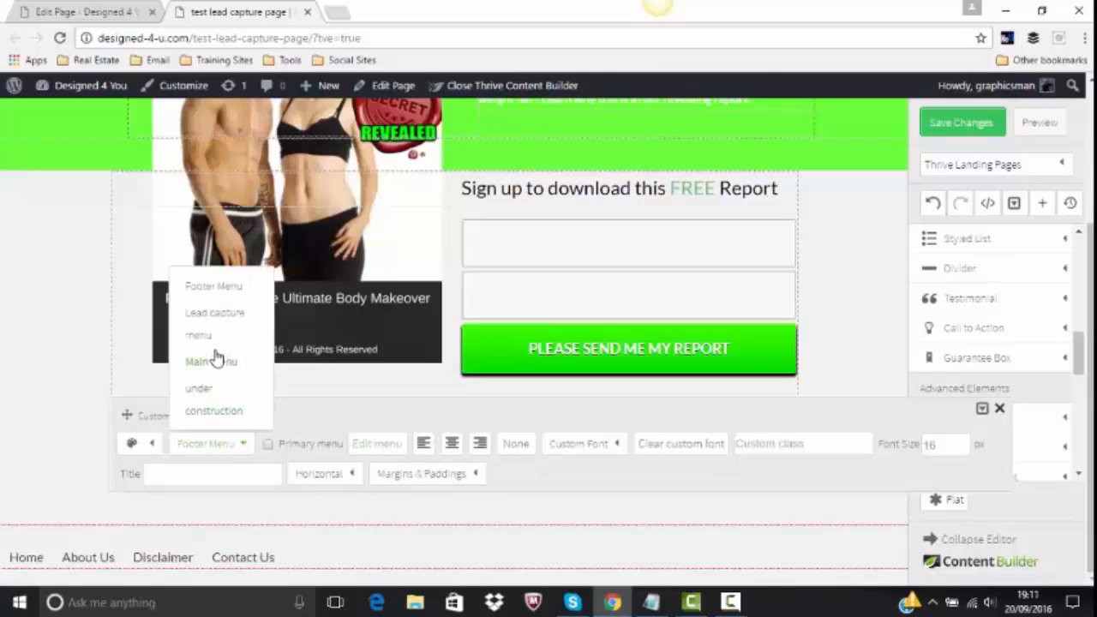
left_click(218, 314)
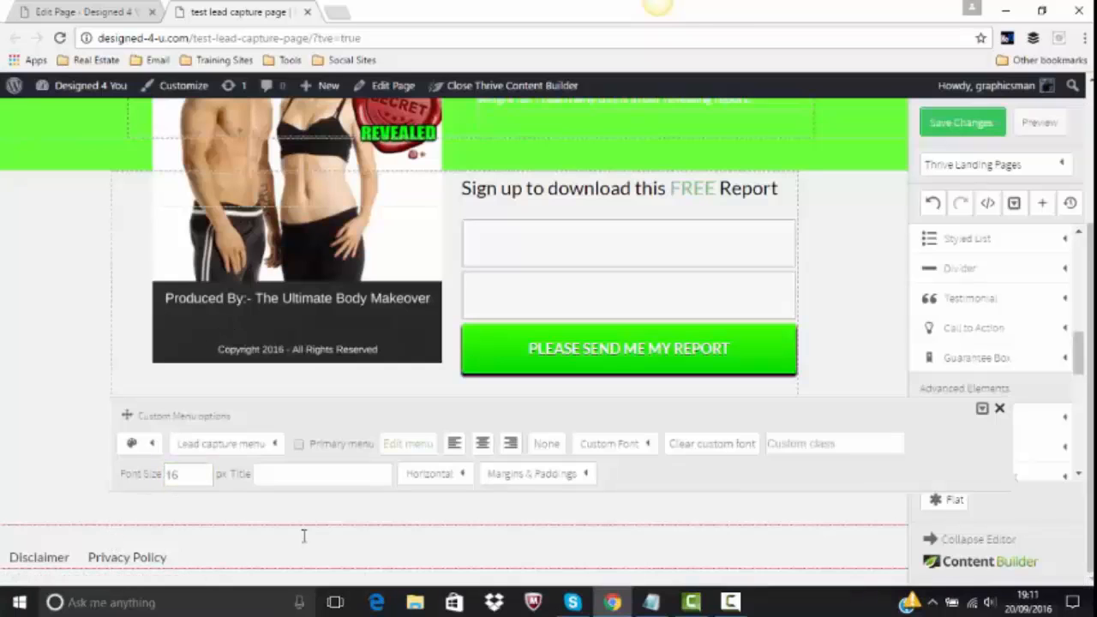
left_click(482, 444)
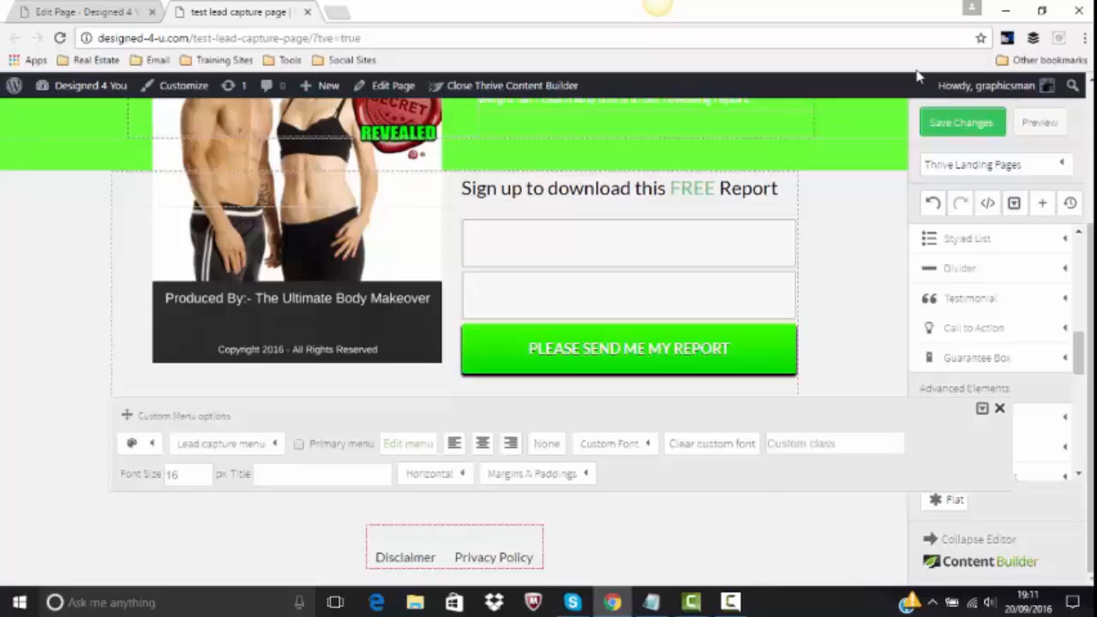
- Save the page changes and add custom-design social share buttons between the sign-up form and the footer menu
left_click(966, 127)
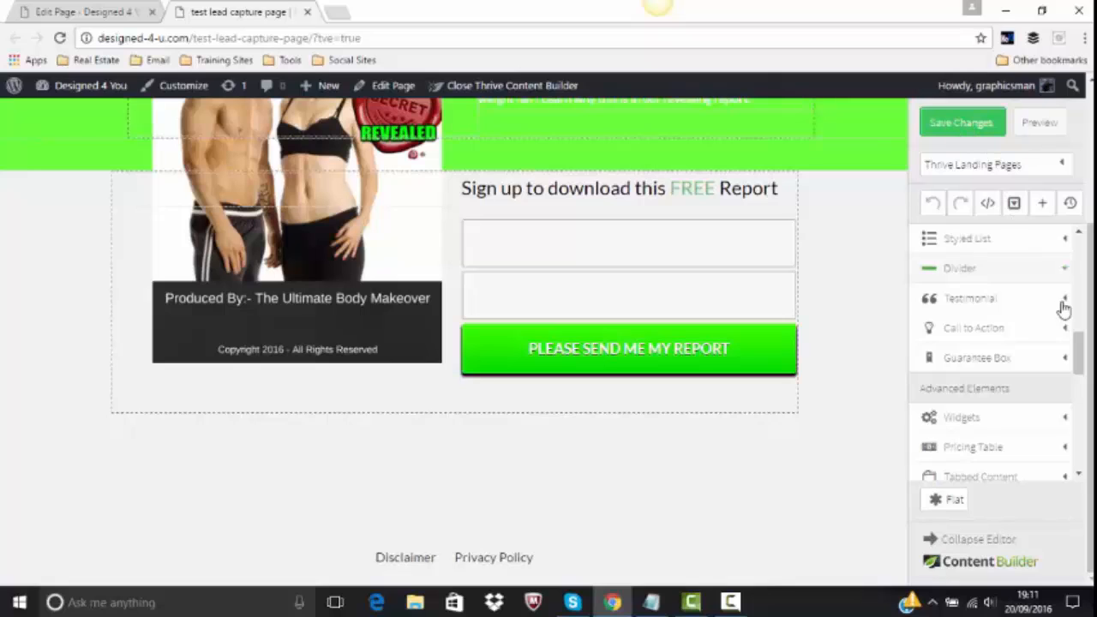
left_click_drag(1079, 346, 1063, 314)
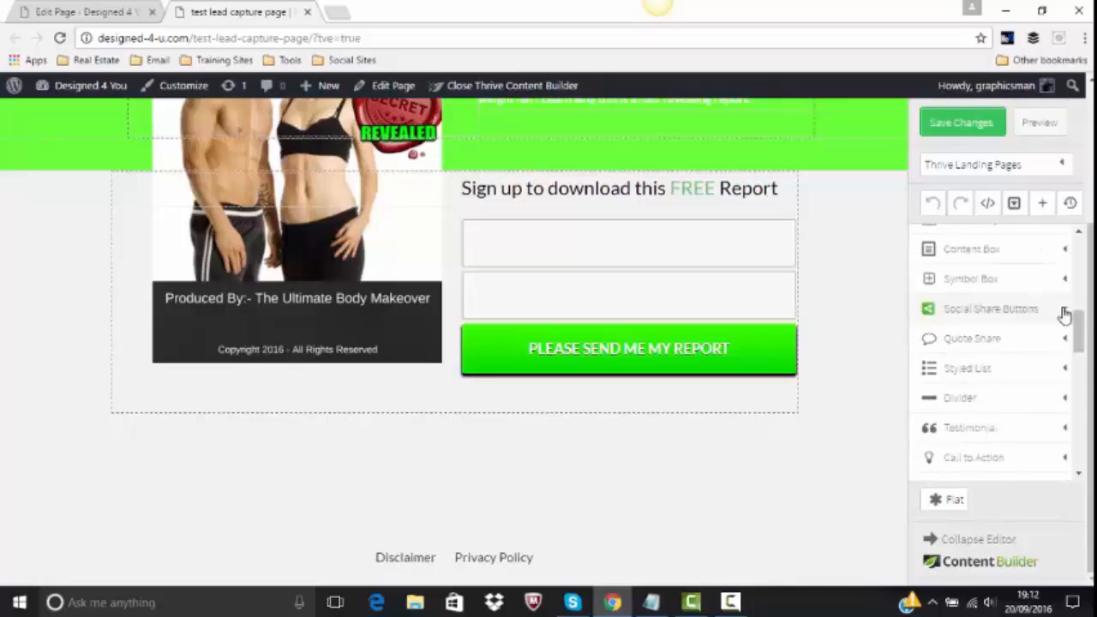
left_click(1064, 311)
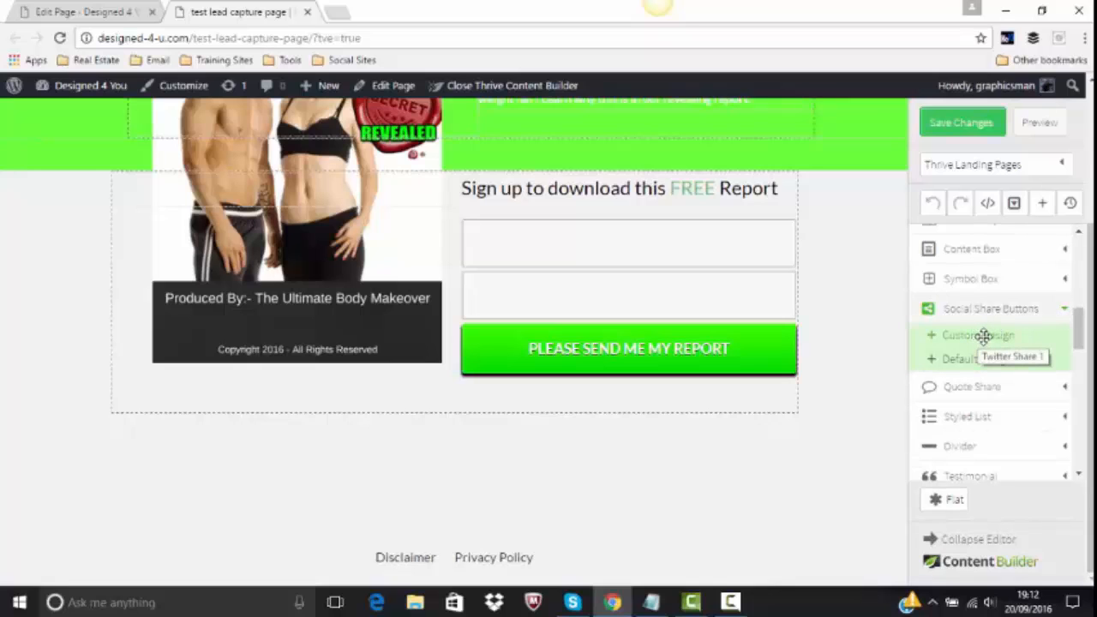
left_click_drag(984, 335, 551, 431)
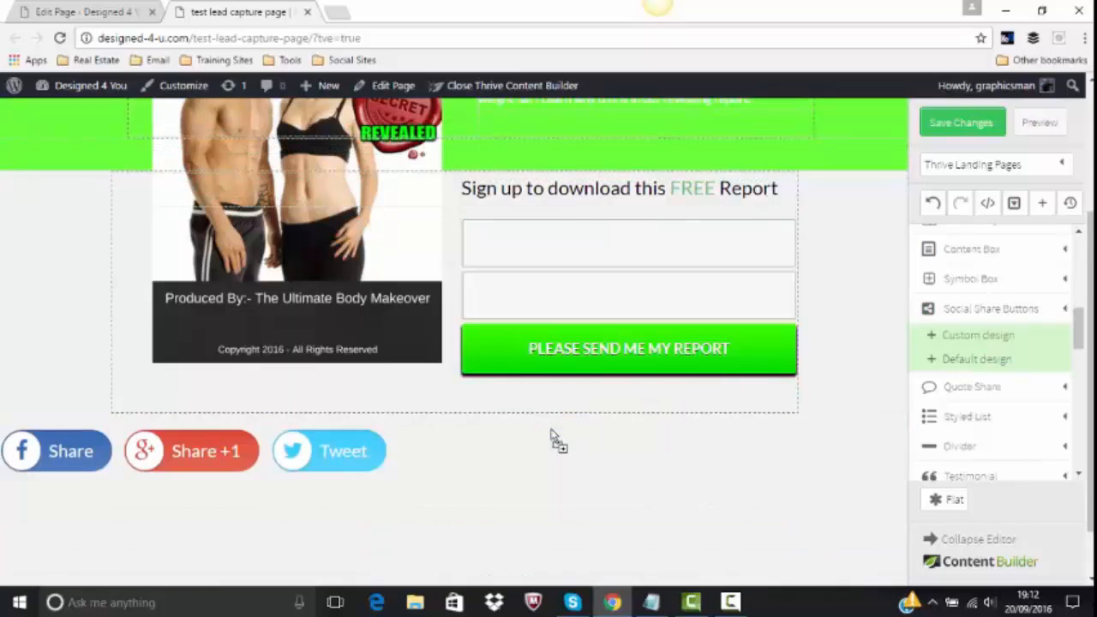
- Align the social share buttons to the centre and set their style to Style 5
left_click(394, 441)
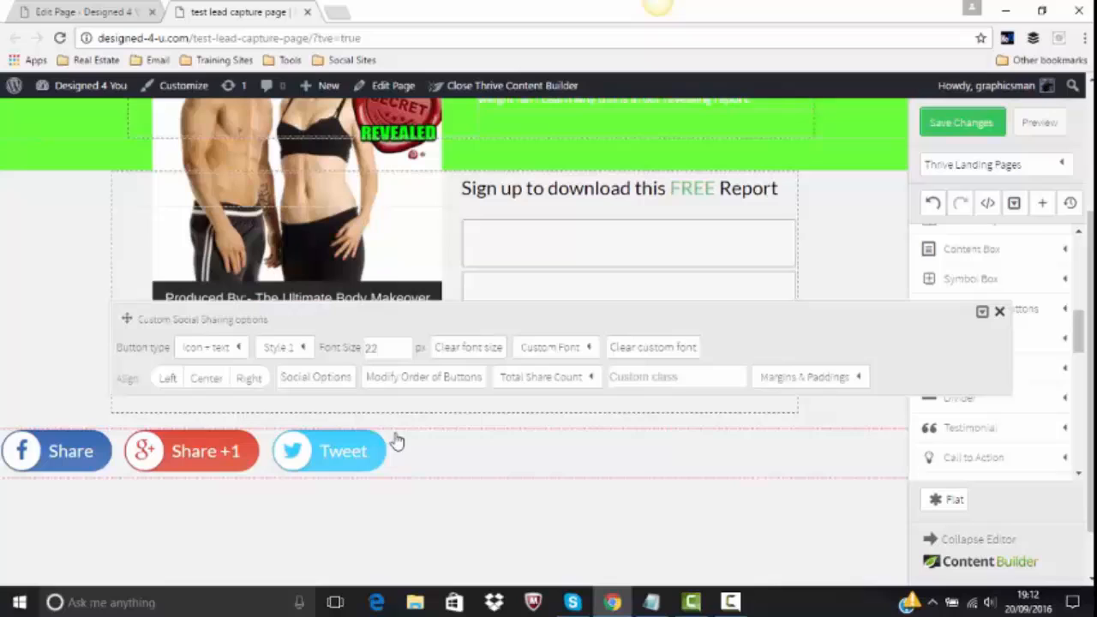
left_click(208, 379)
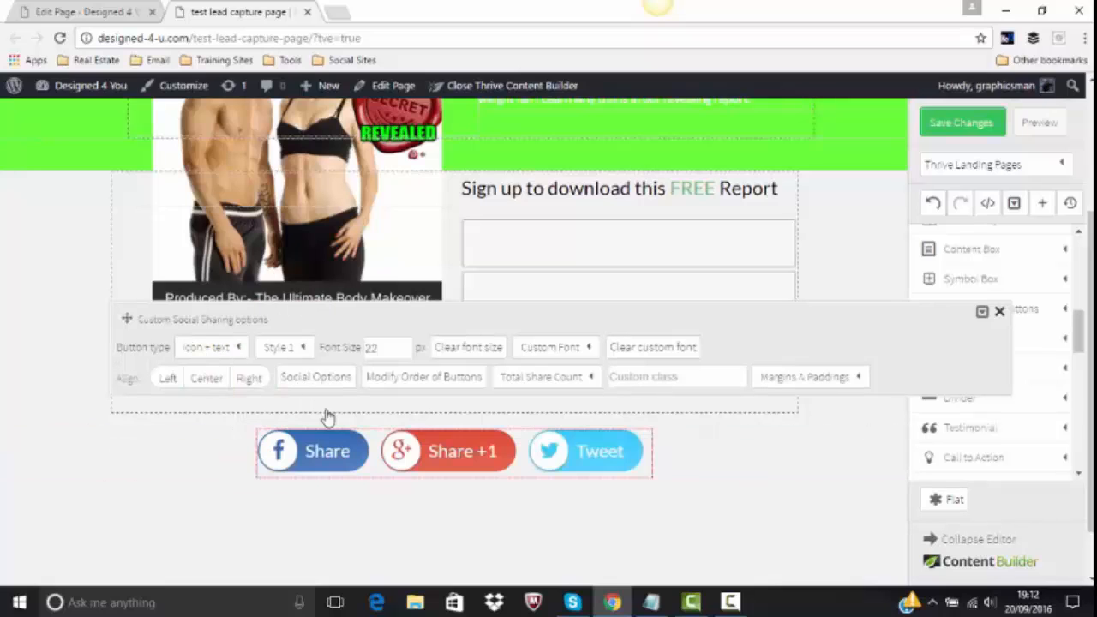
left_click(294, 347)
left_click(289, 487)
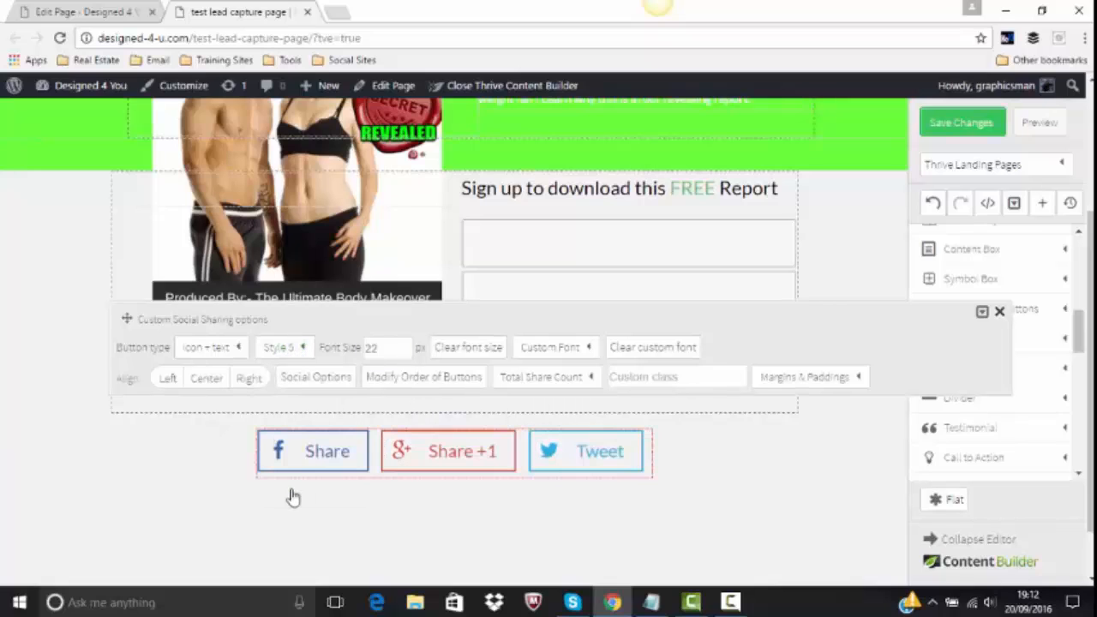
left_click(298, 351)
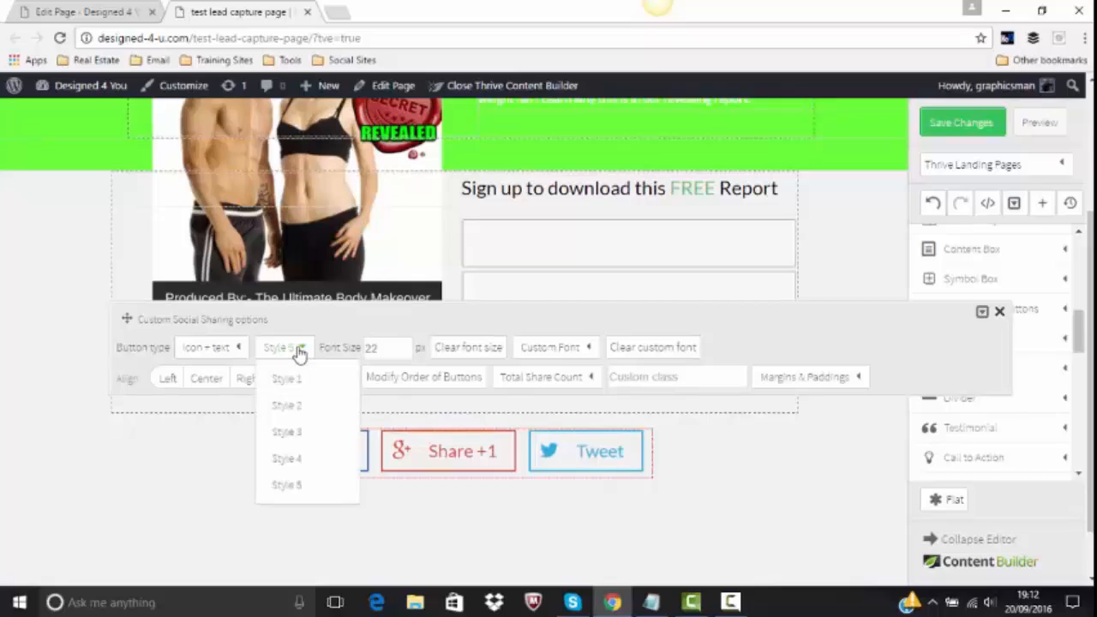
left_click(285, 431)
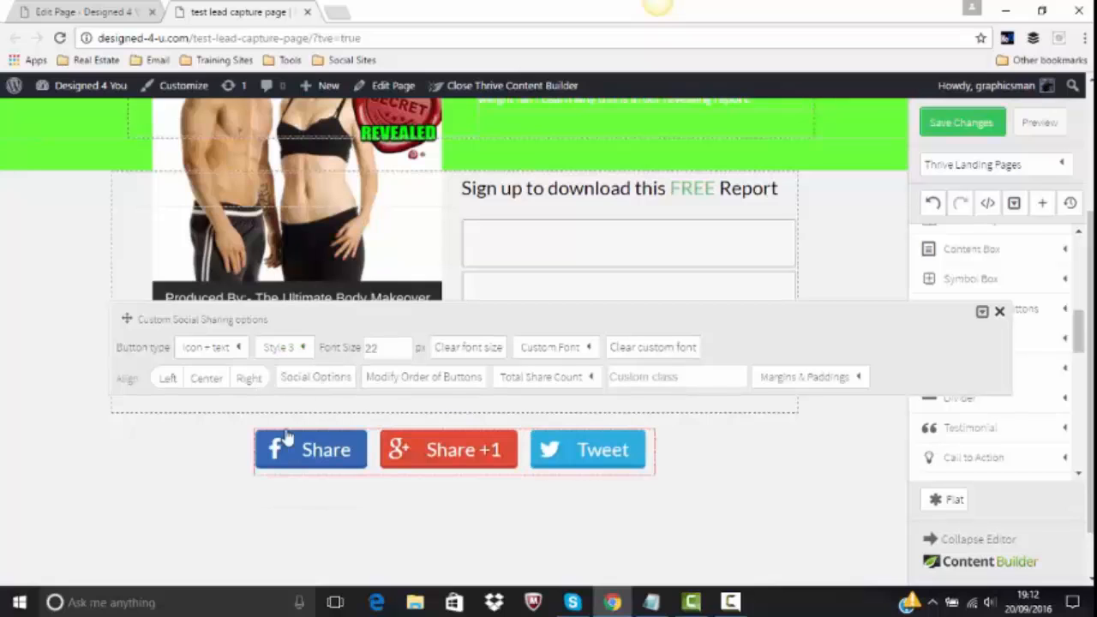
left_click(296, 348)
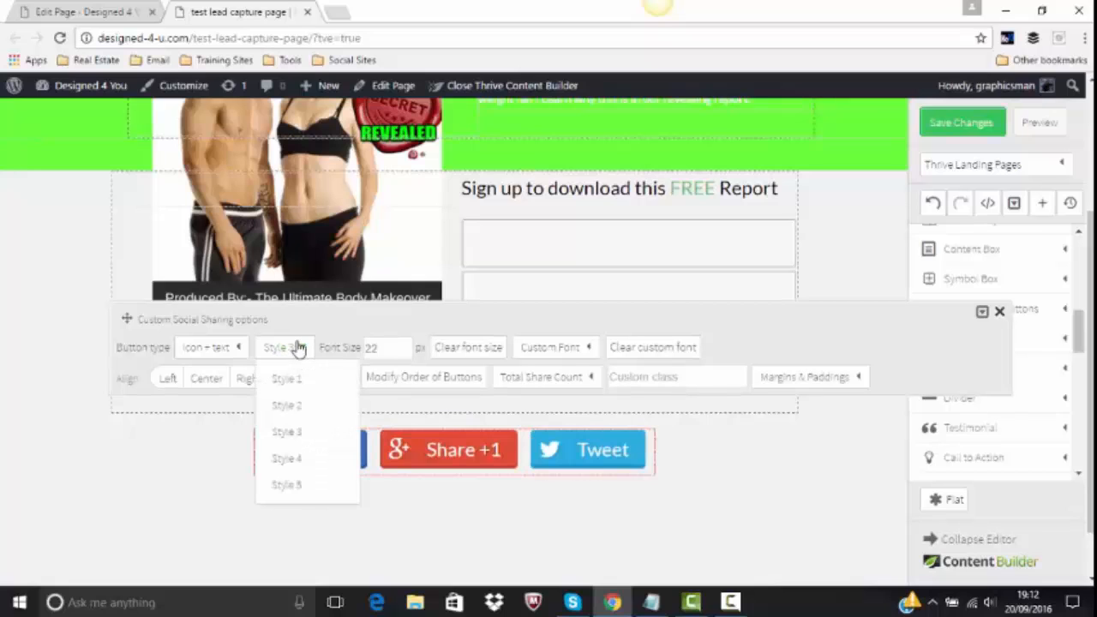
left_click(287, 485)
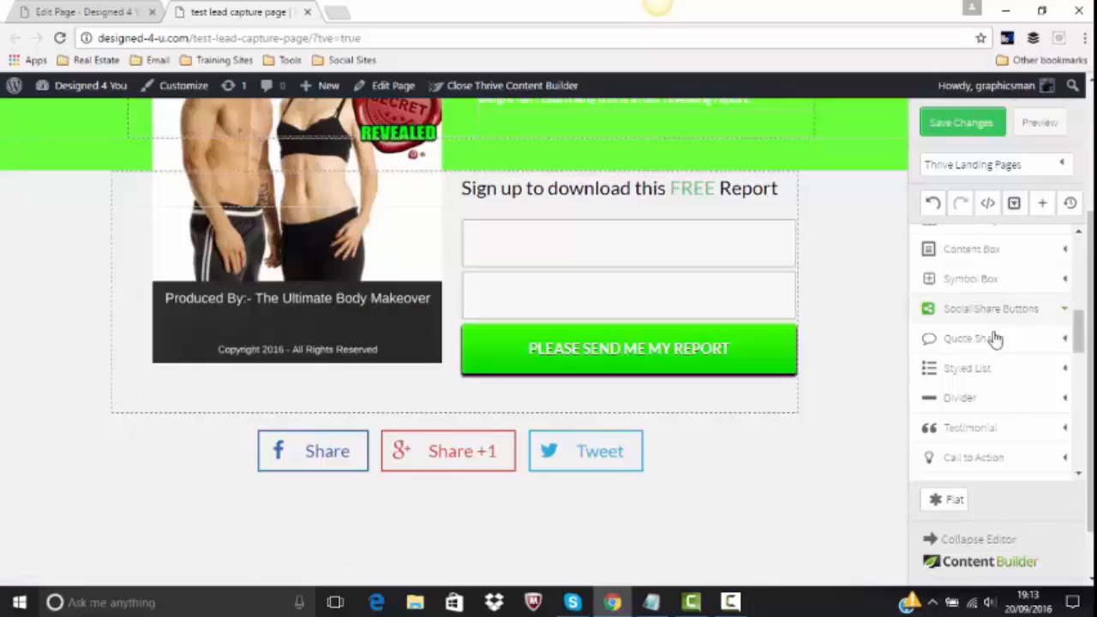
- Set the social share buttons' bottom margin to 0 px
left_click(599, 478)
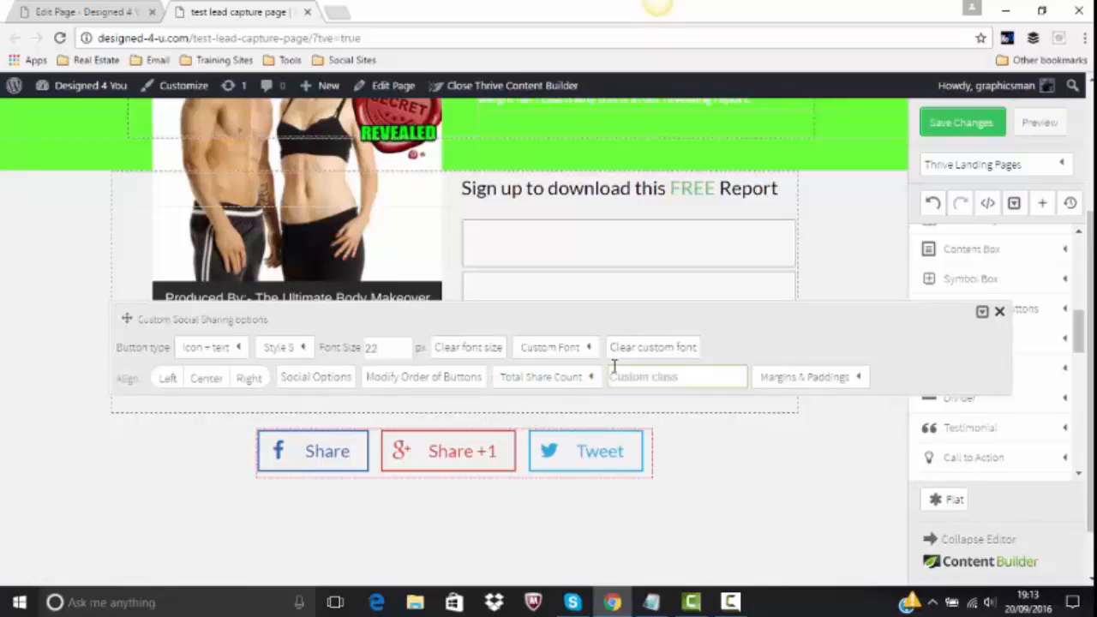
left_click(830, 377)
left_click(826, 467)
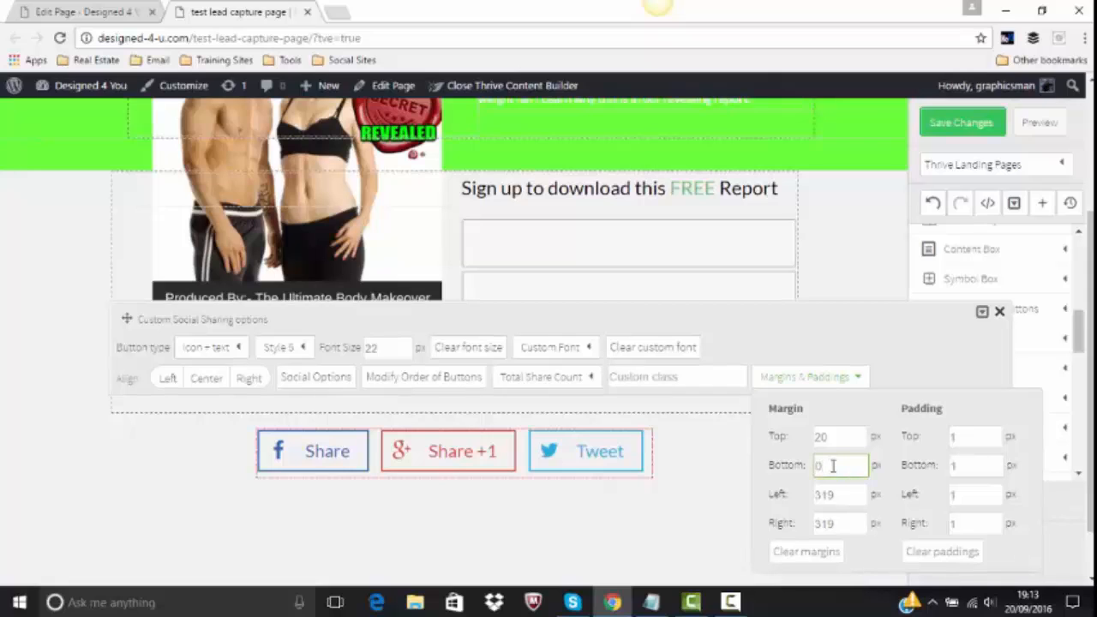
key("Tab")
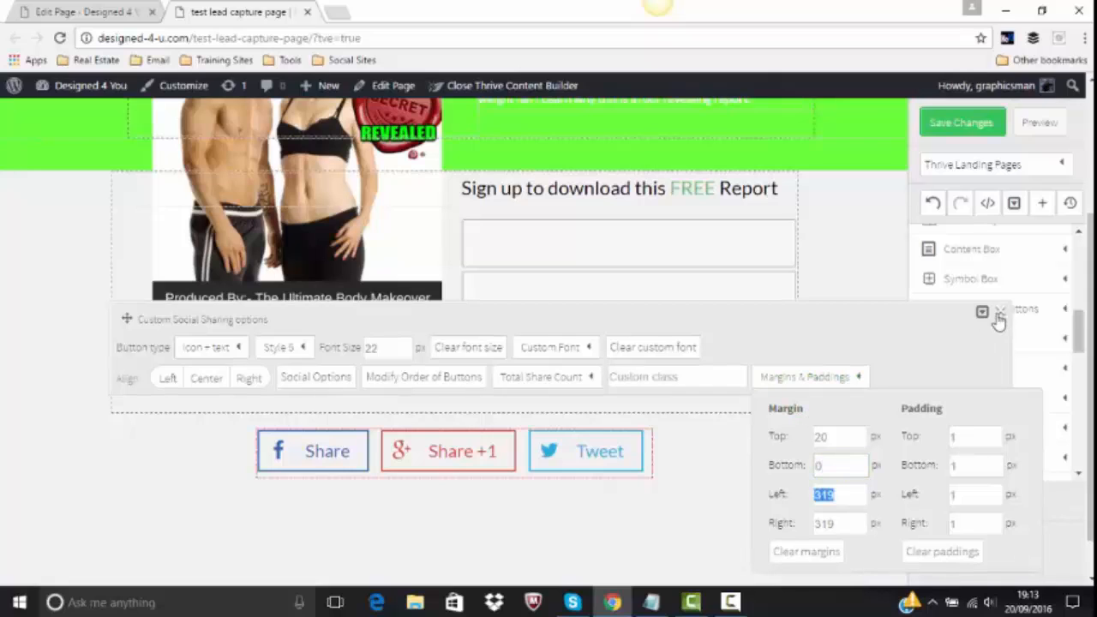
left_click(998, 312)
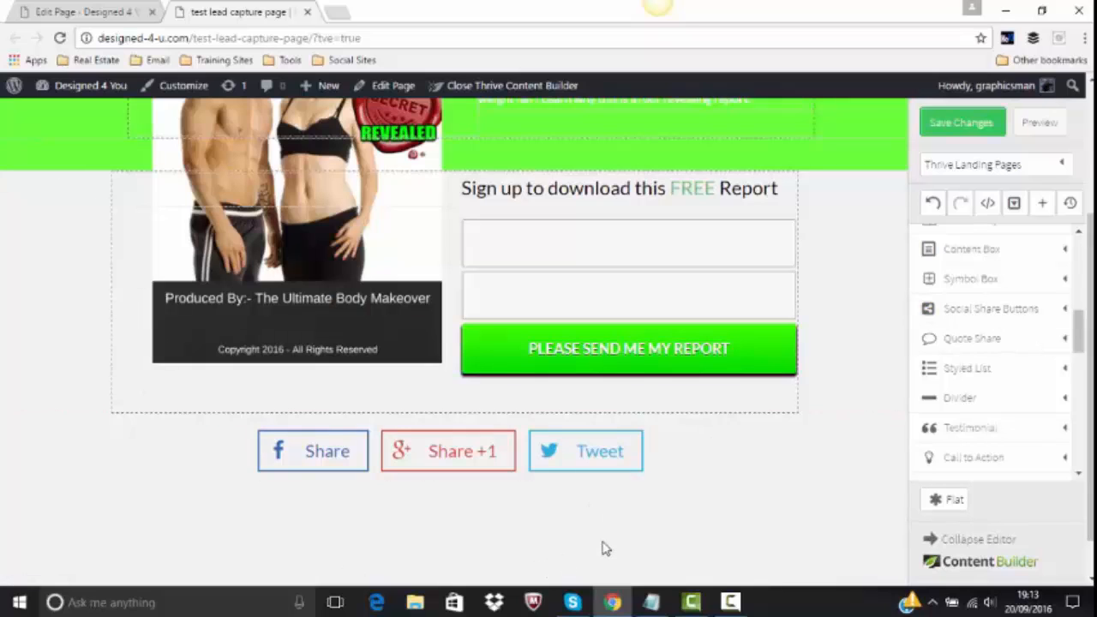
- Set the footer custom menu's top margin to 0 px and save the page changes
scroll(766, 517, "down", 1)
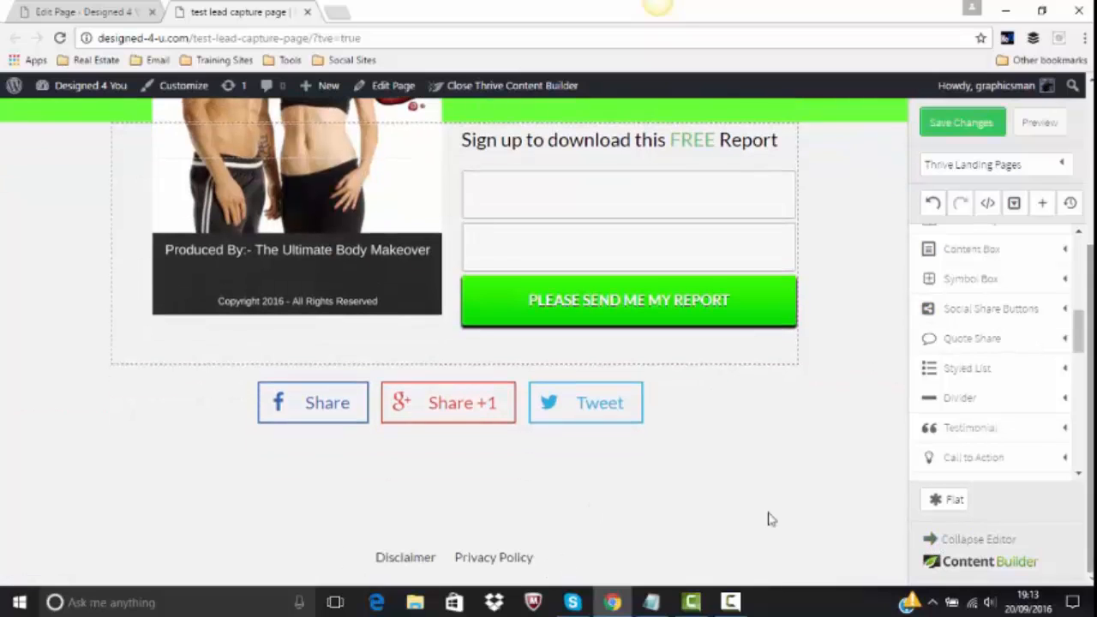
left_click(504, 555)
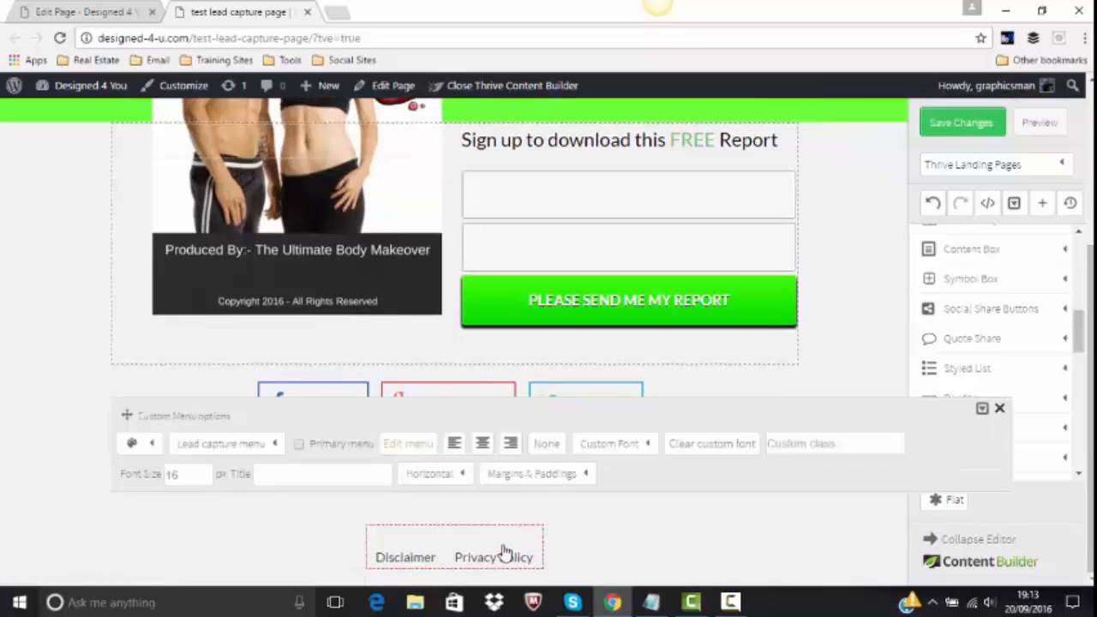
left_click(558, 477)
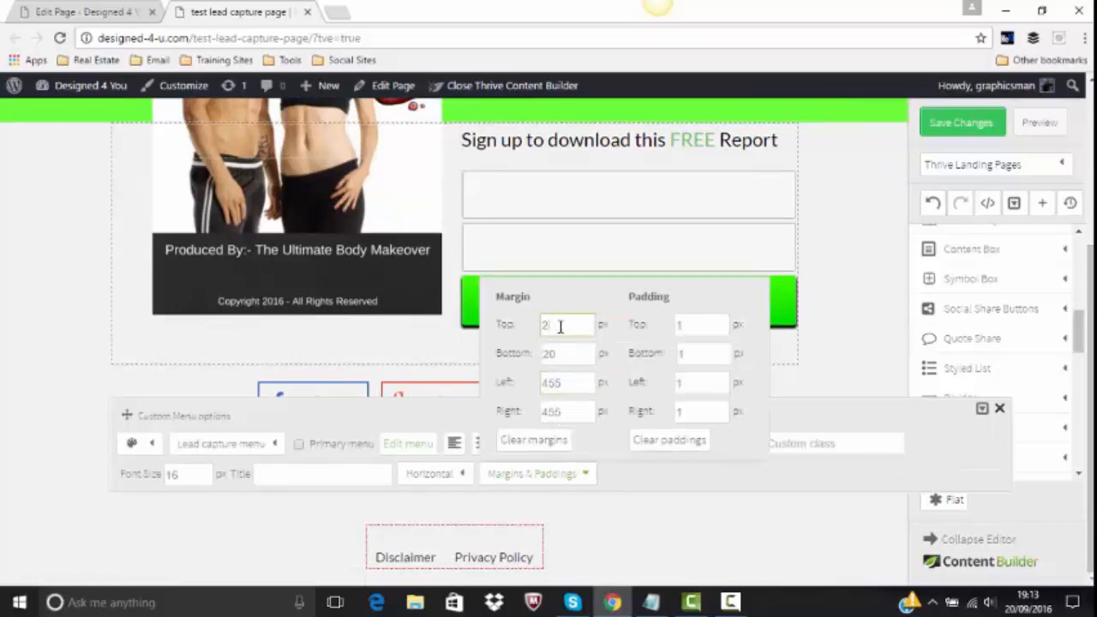
key("Tab")
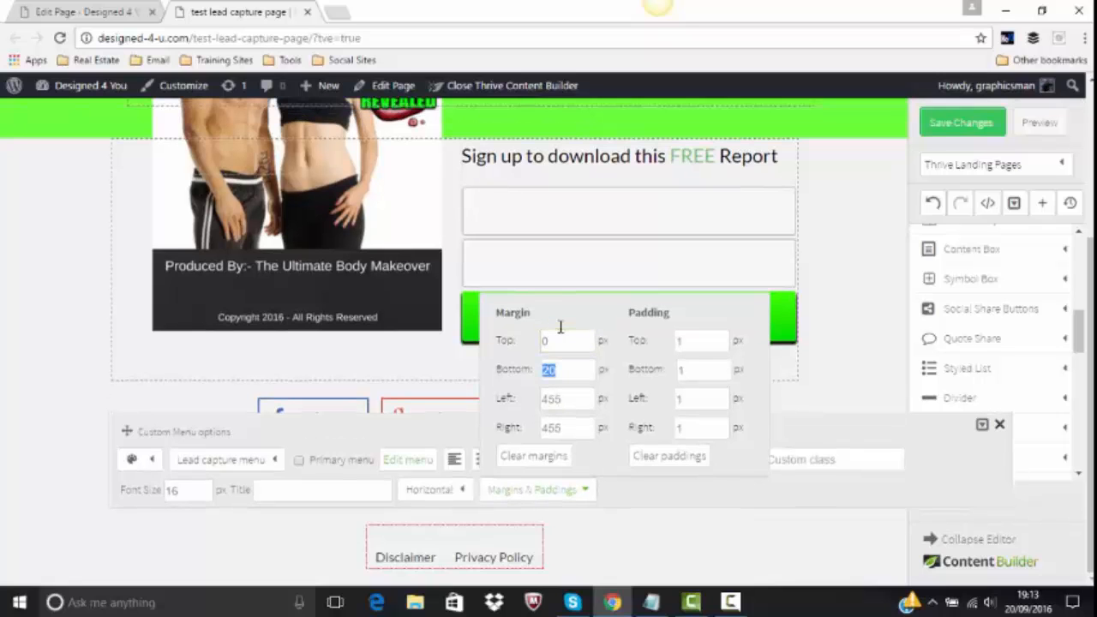
left_click(966, 124)
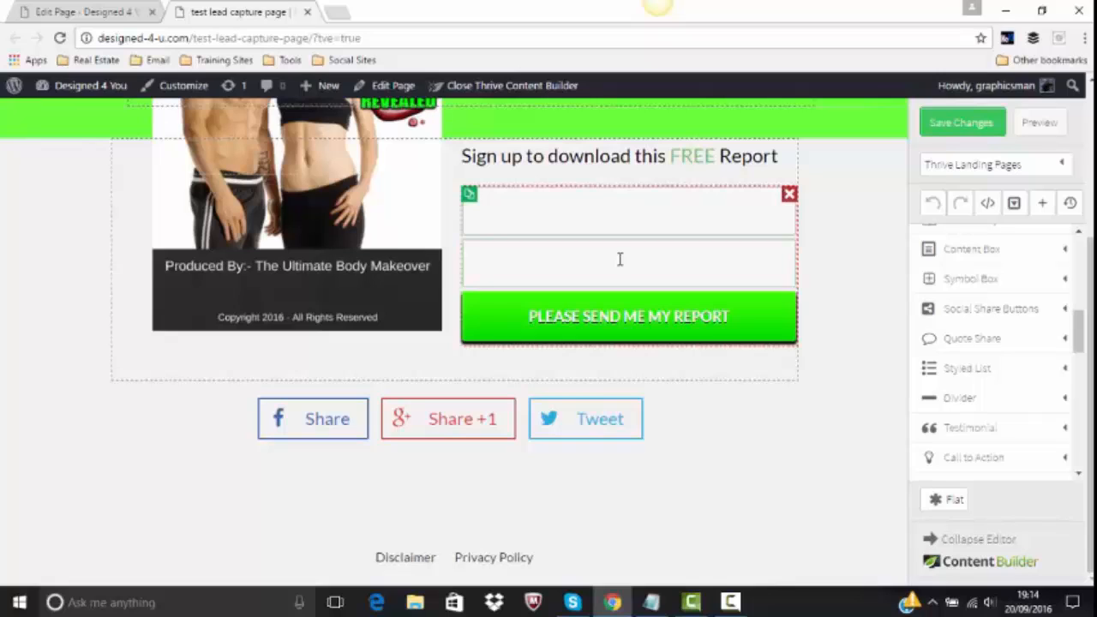
- Create a new service connection for the sign-up form using HTML Form code as the connection type
left_click(612, 189)
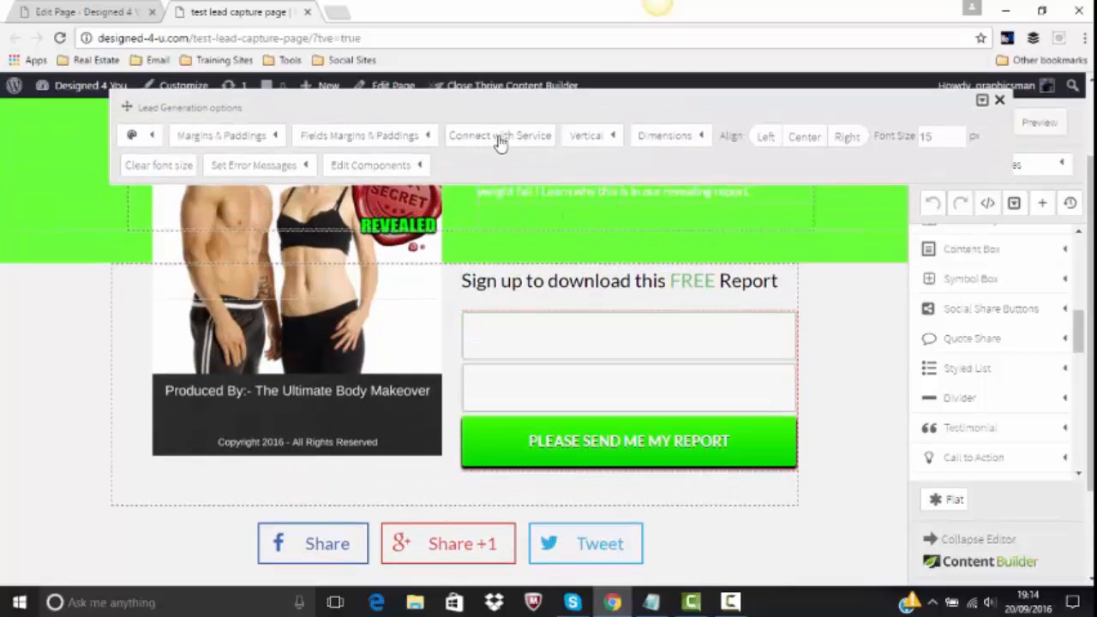
left_click(502, 138)
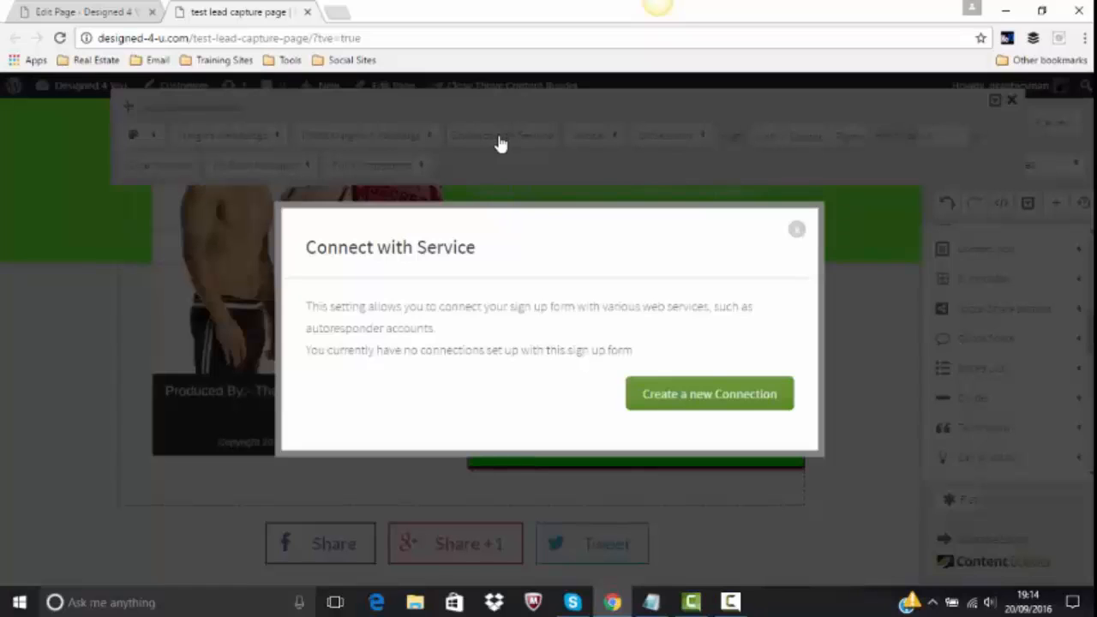
left_click(700, 398)
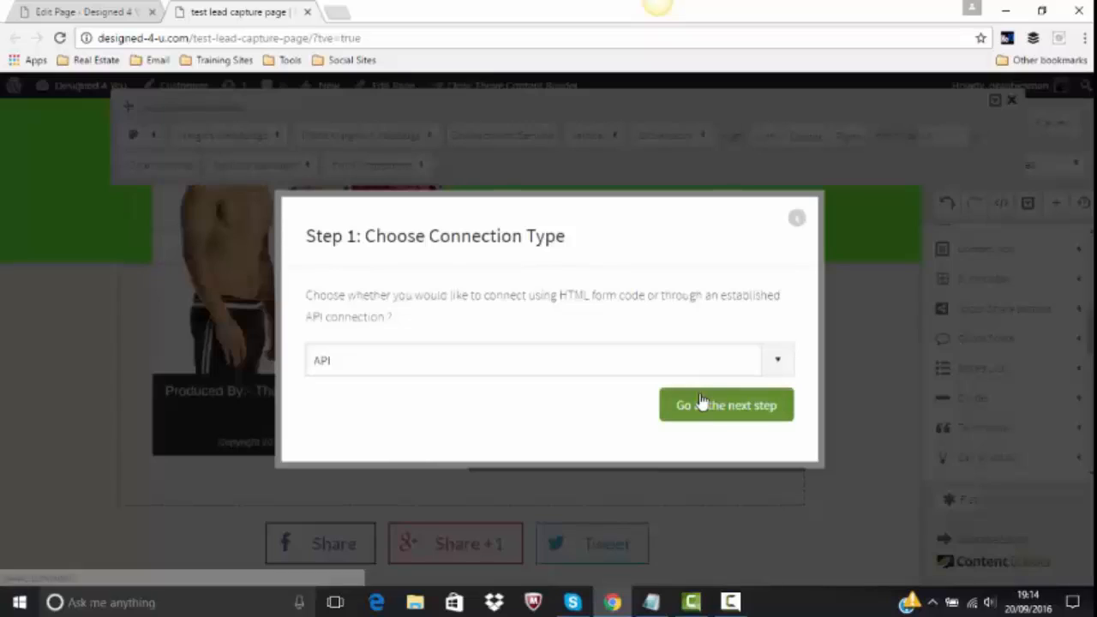
left_click(777, 362)
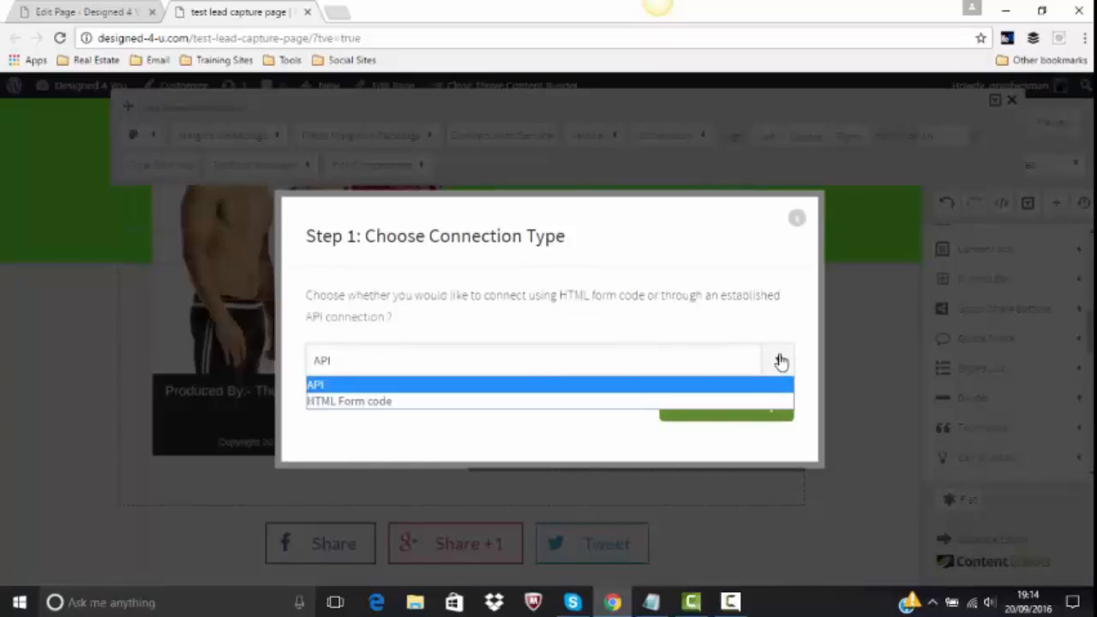
left_click(444, 405)
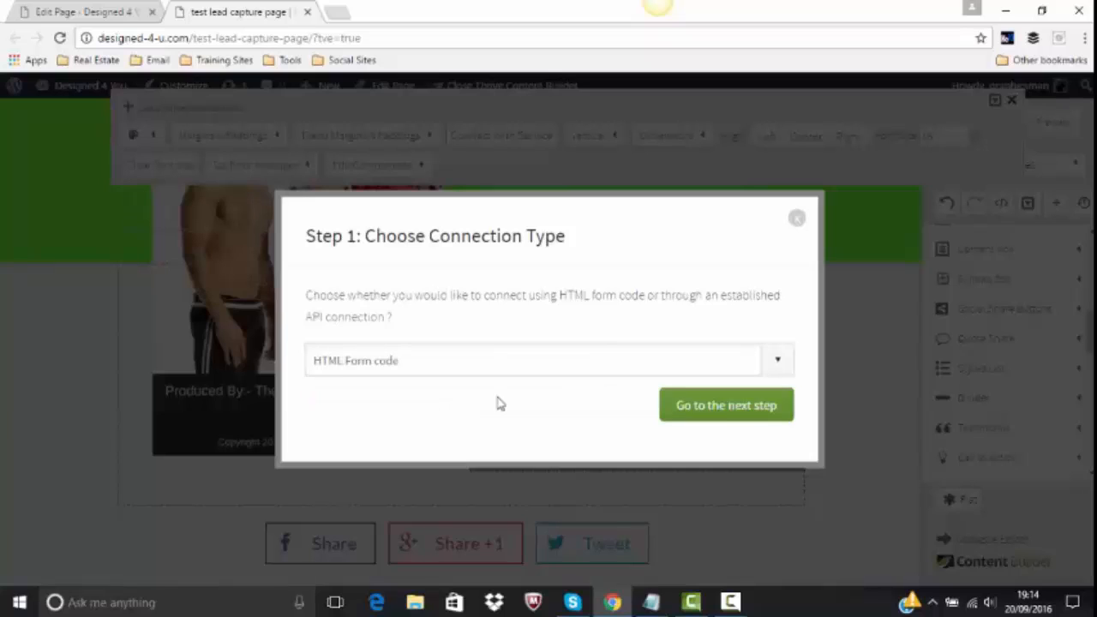
left_click(724, 406)
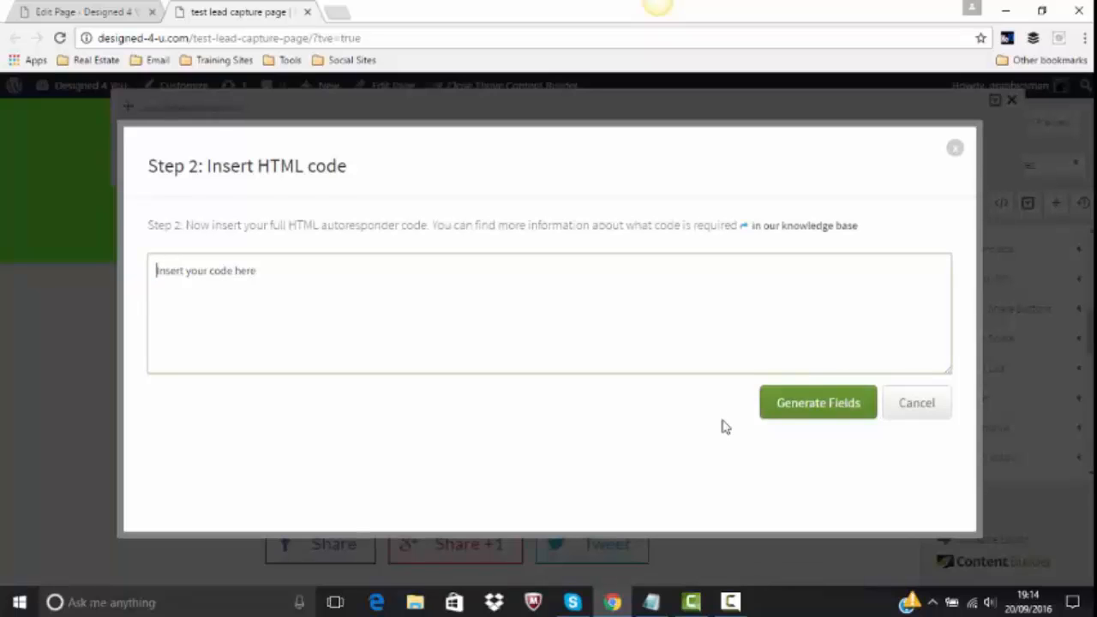
- Switch to Notepad and copy the complete AWeber web form code, from its opening comment to its closing comment
left_click(651, 601)
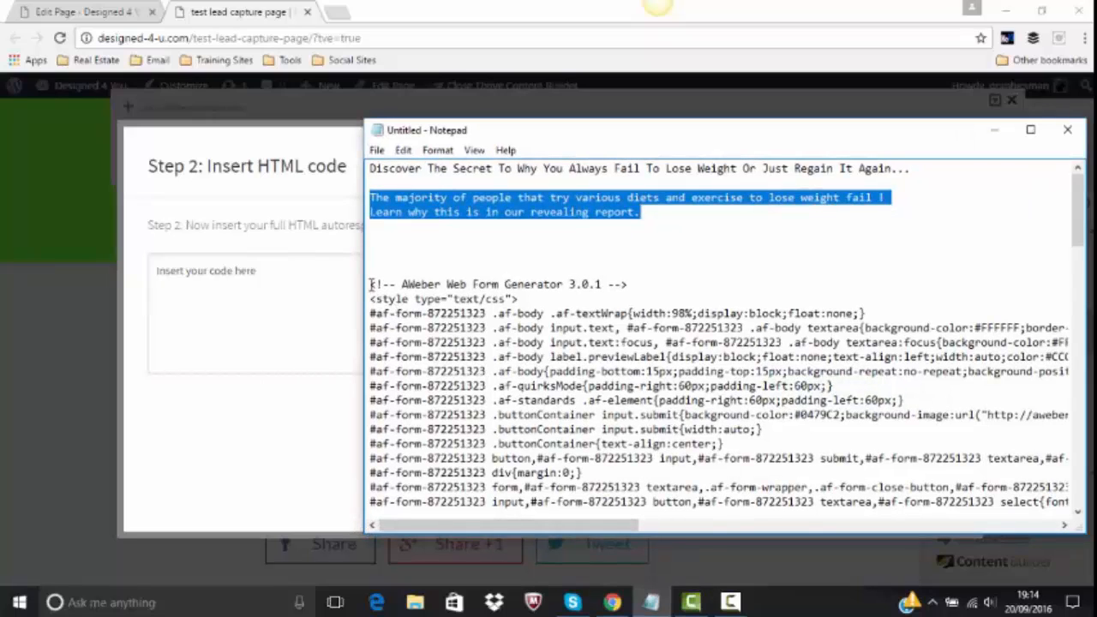
left_click_drag(370, 283, 925, 557)
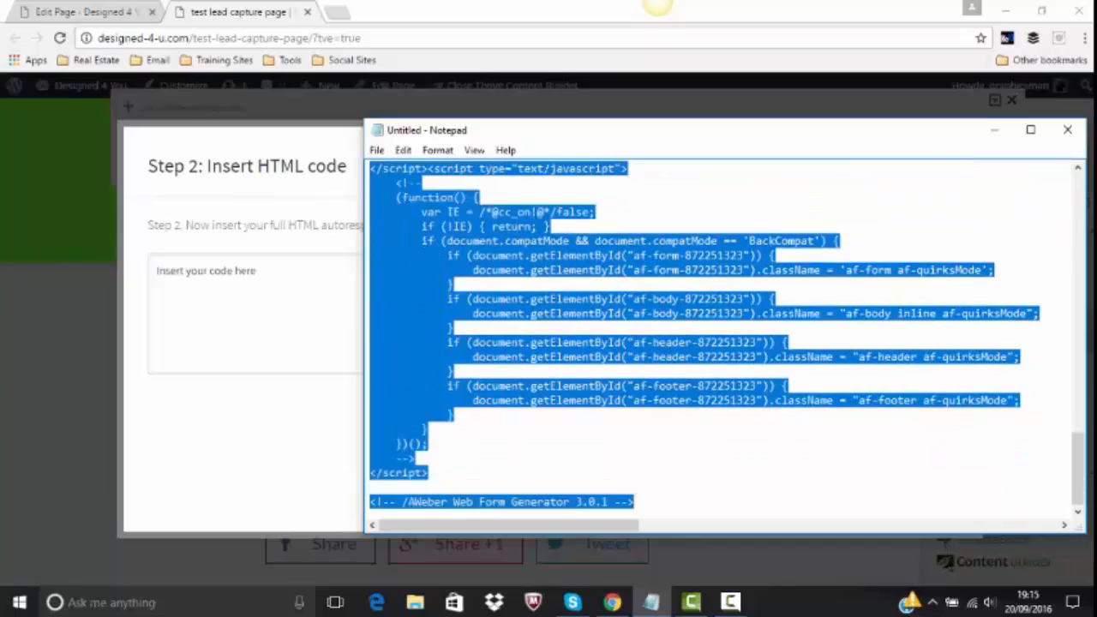
right_click(615, 396)
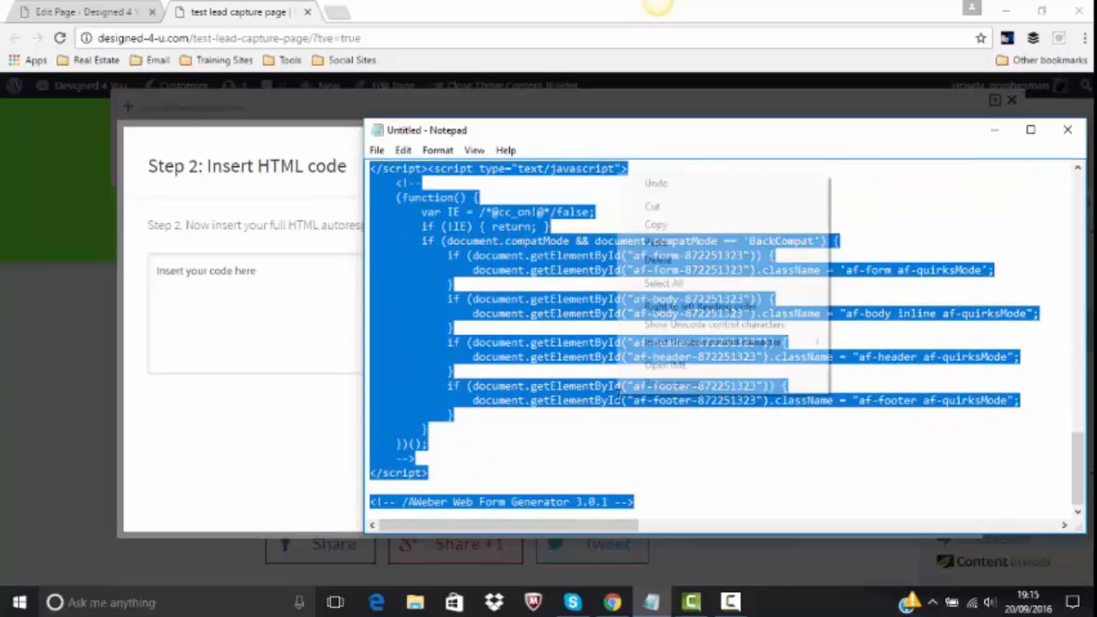
left_click(655, 223)
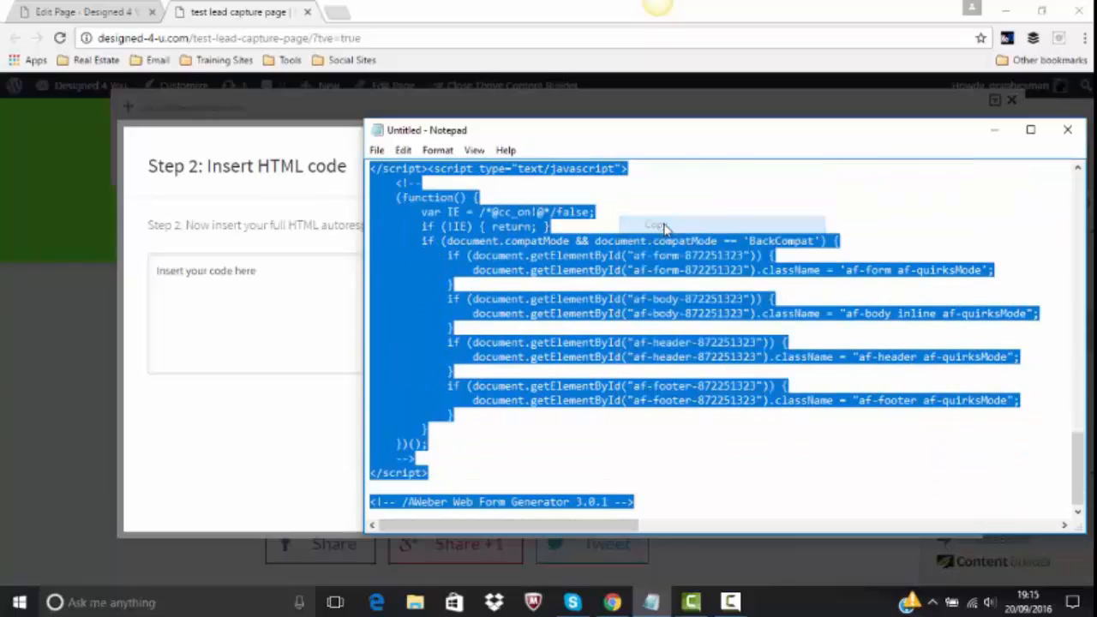
left_click(994, 130)
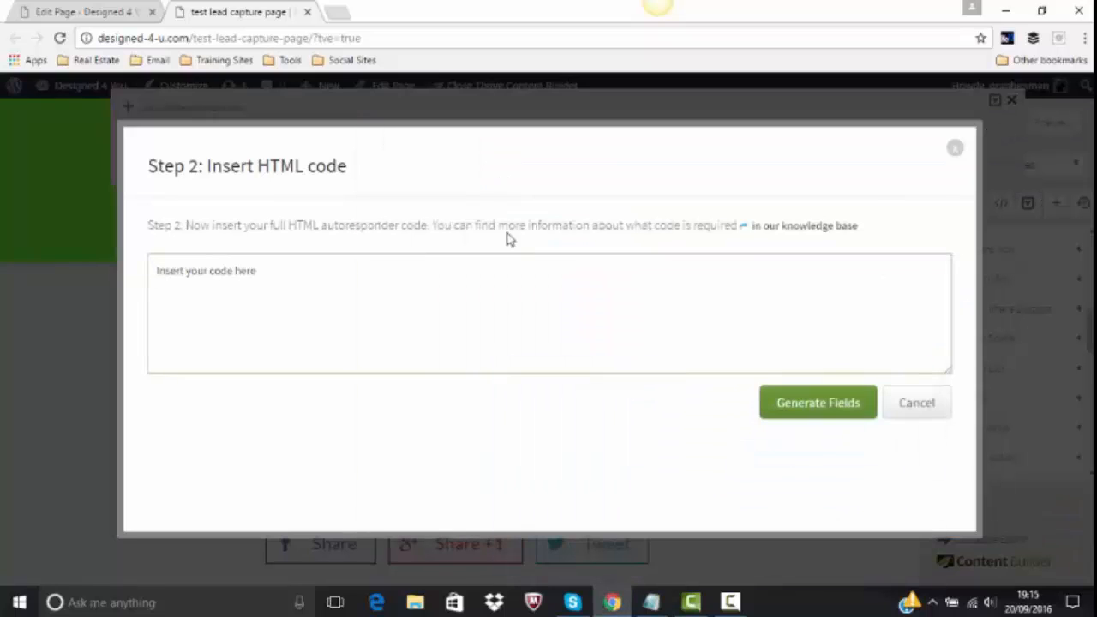
- Paste the AWeber form code into the connection's HTML code box and generate its form fields
right_click(170, 271)
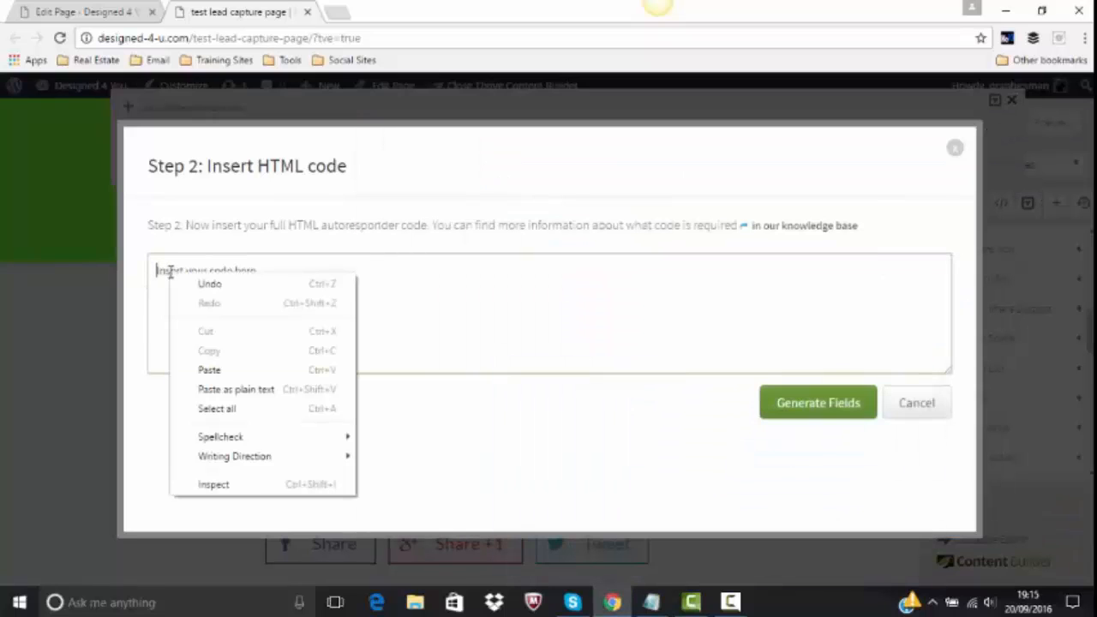
left_click(209, 370)
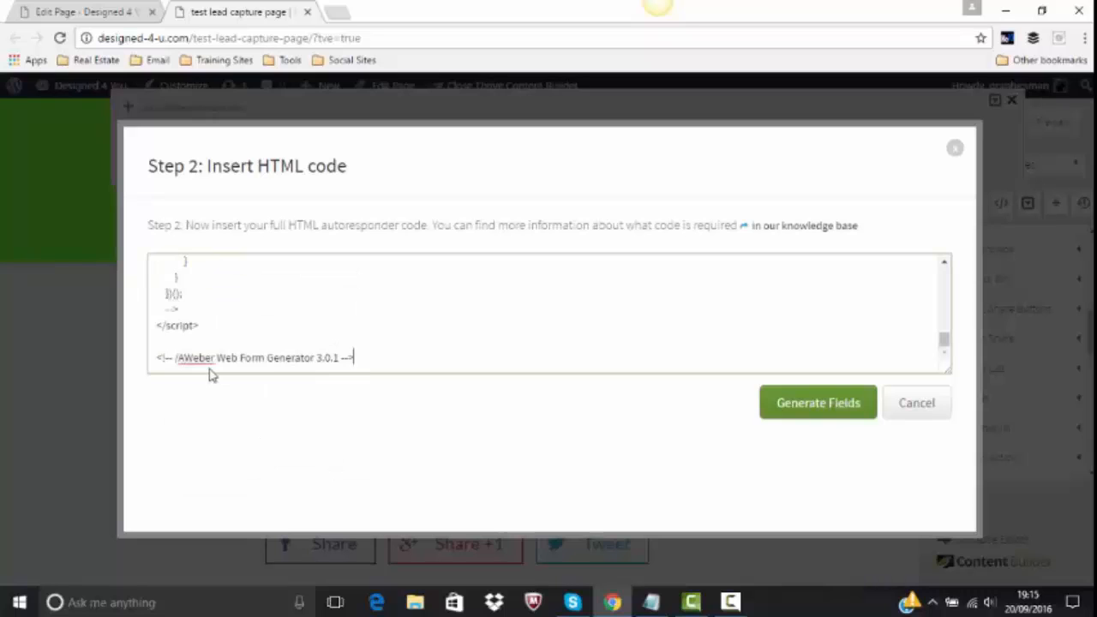
left_click(806, 405)
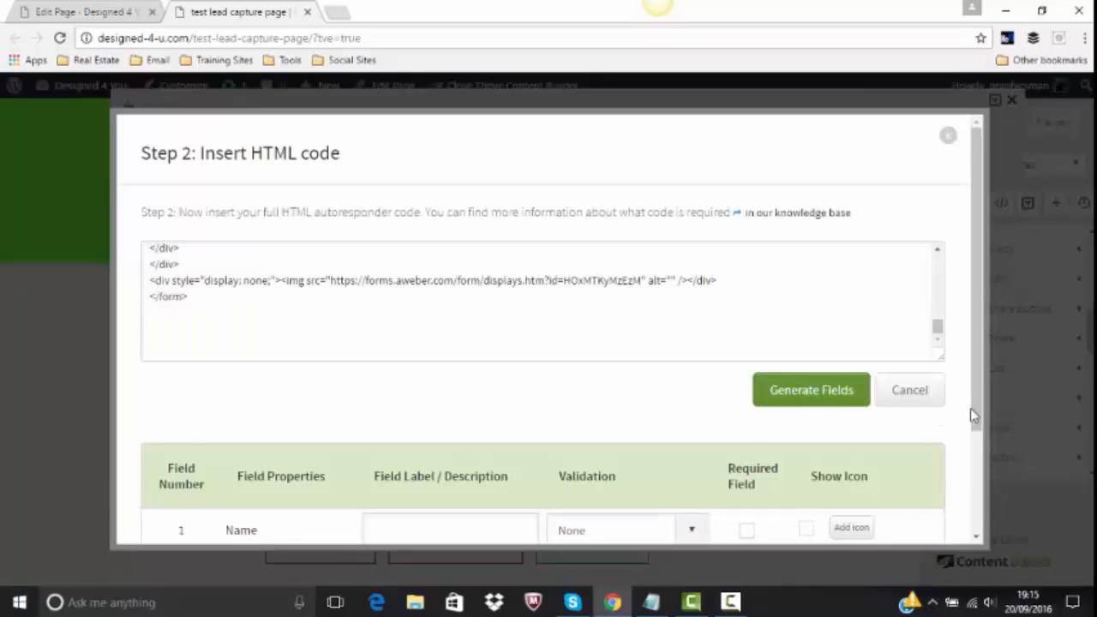
left_click_drag(977, 416, 977, 504)
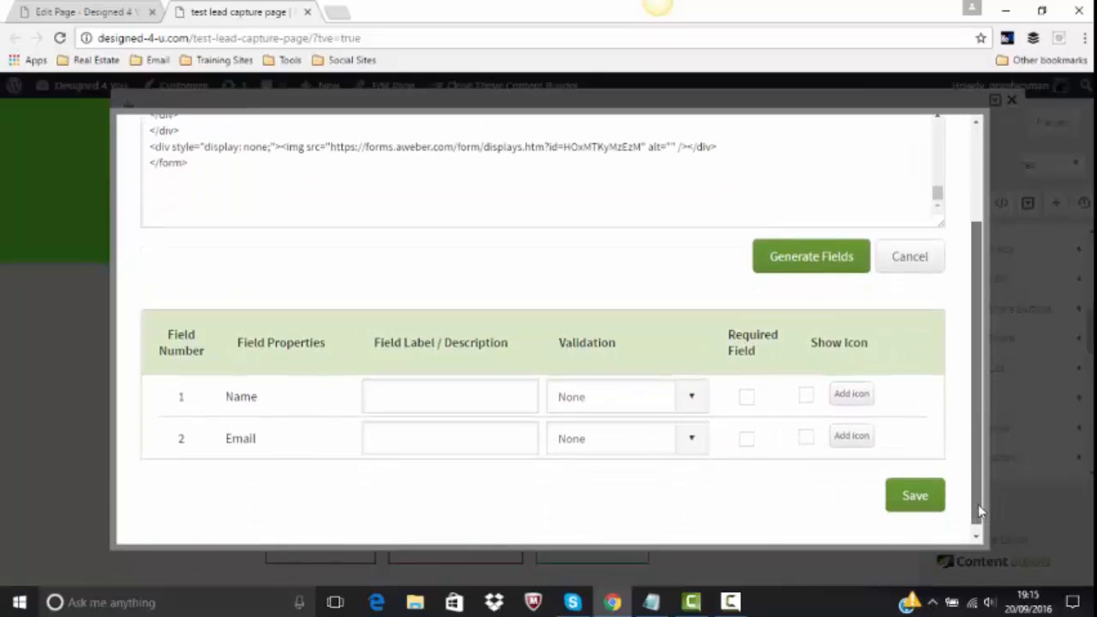
- Label the generated form fields NAME and EMAIL, make both required, and save the service connection
left_click(387, 397)
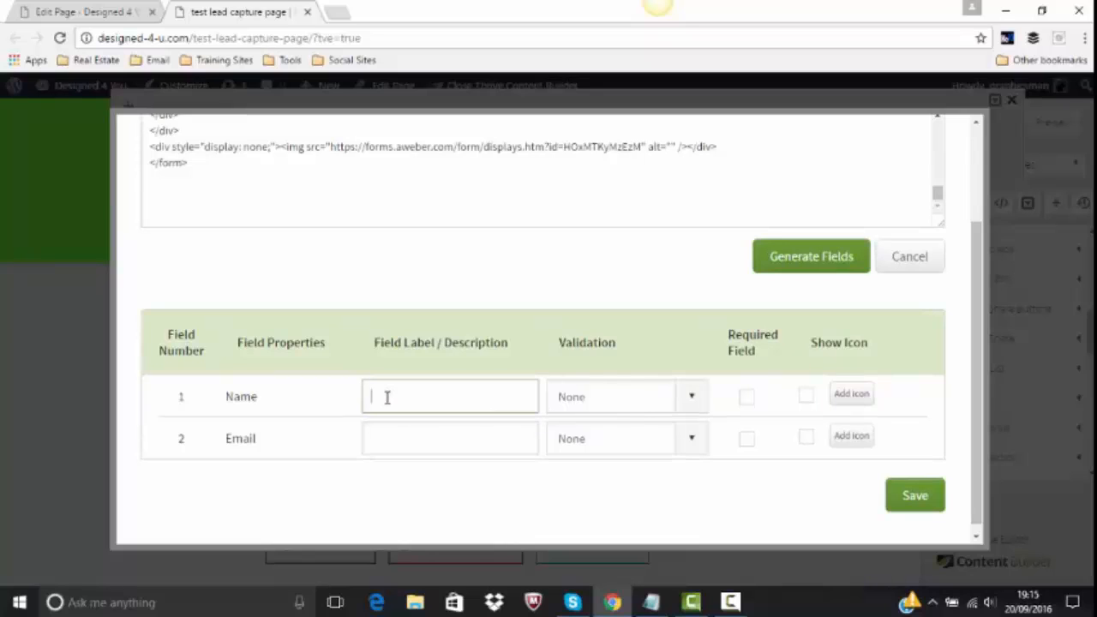
type("NAME")
left_click(387, 438)
type("EMAIL")
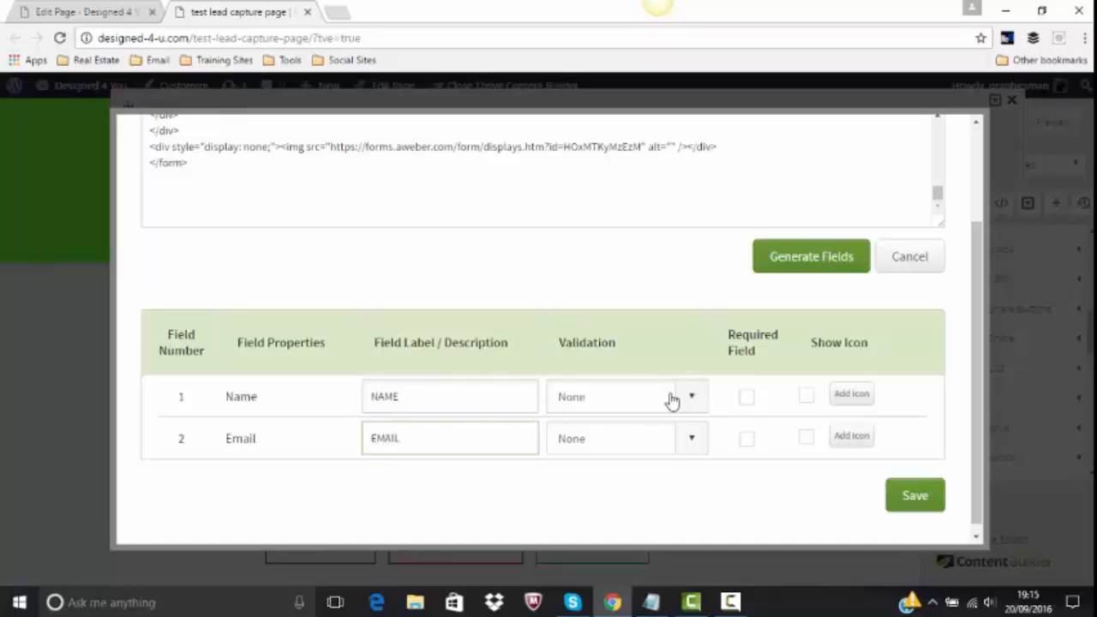
left_click(746, 397)
left_click(745, 439)
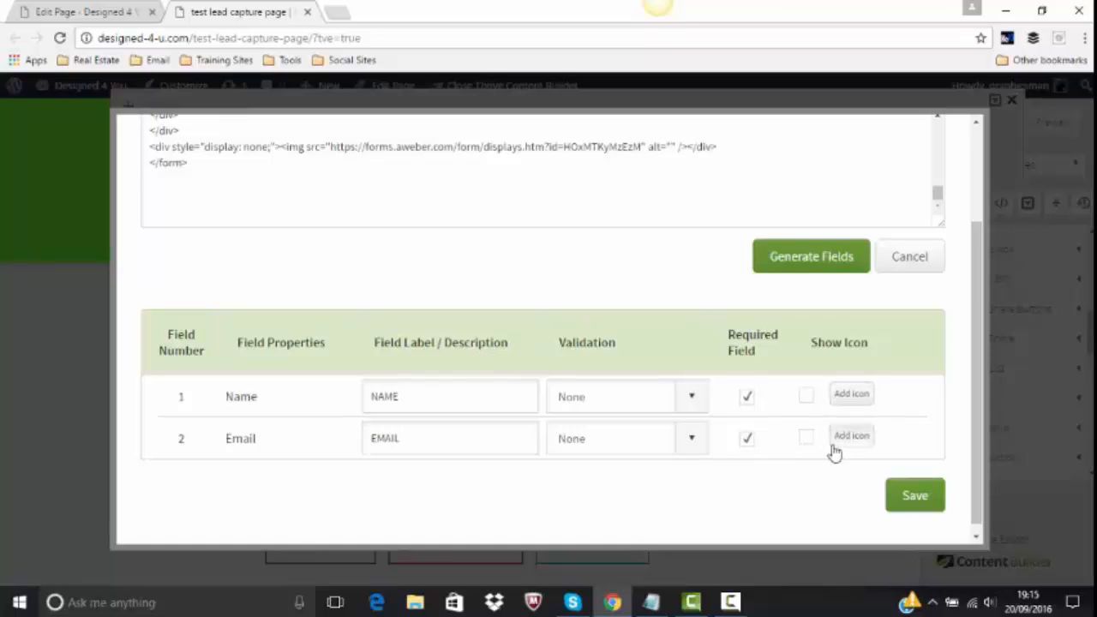
left_click(916, 501)
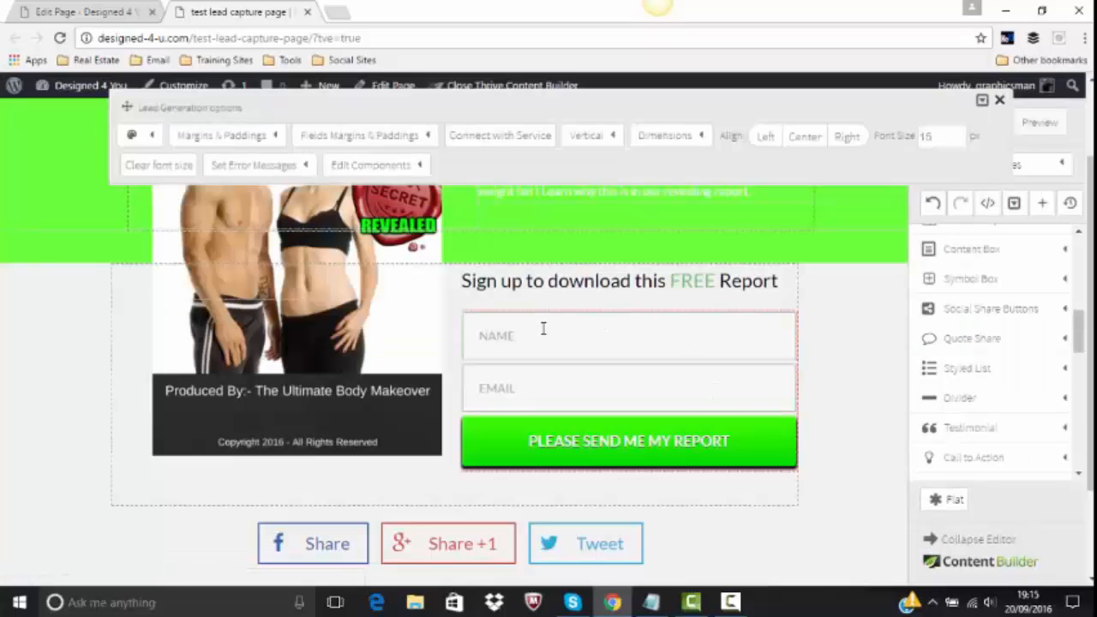
- Close the lead generation options, save the page changes and open the page preview
left_click(1003, 104)
left_click(970, 127)
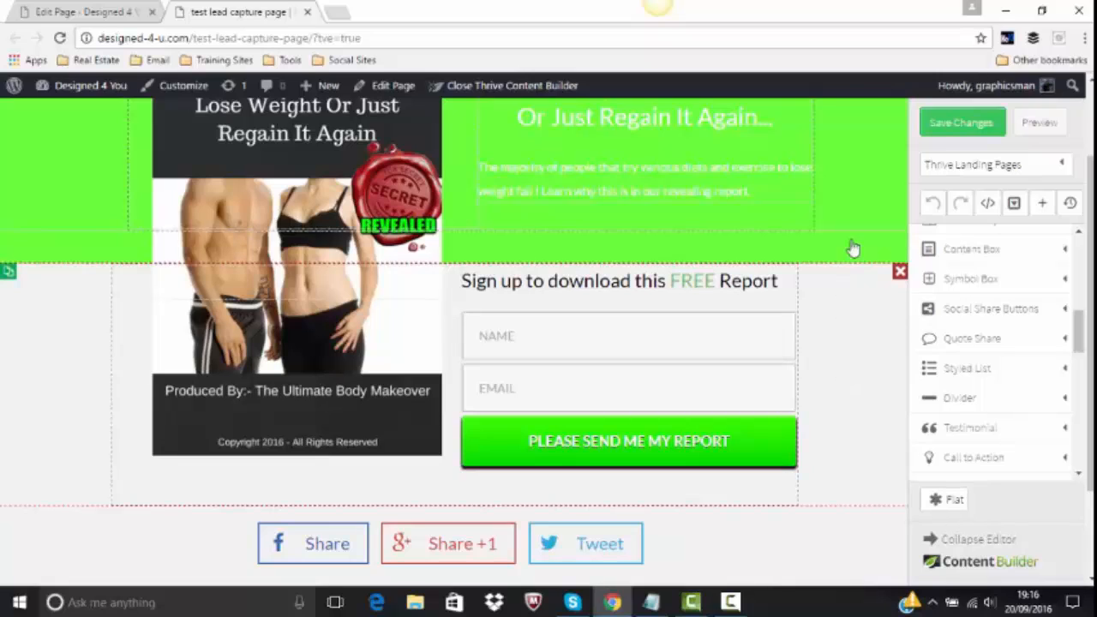
left_click(1046, 124)
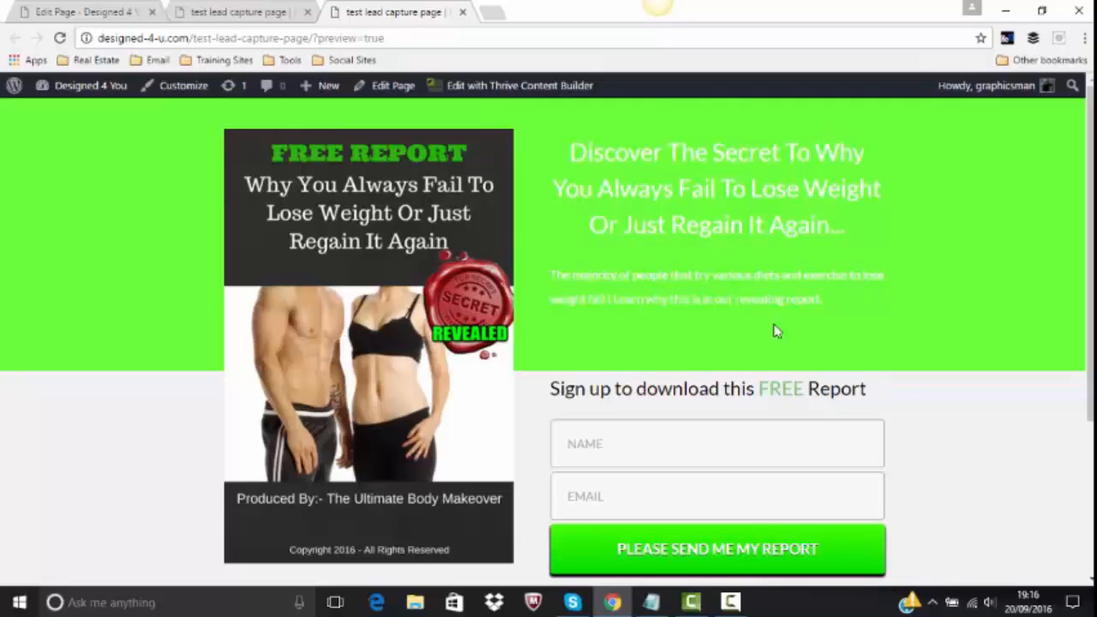
- Test the previewed form's name field with a first name, clearing it again, and check the page down to the footer menu
left_click(603, 446)
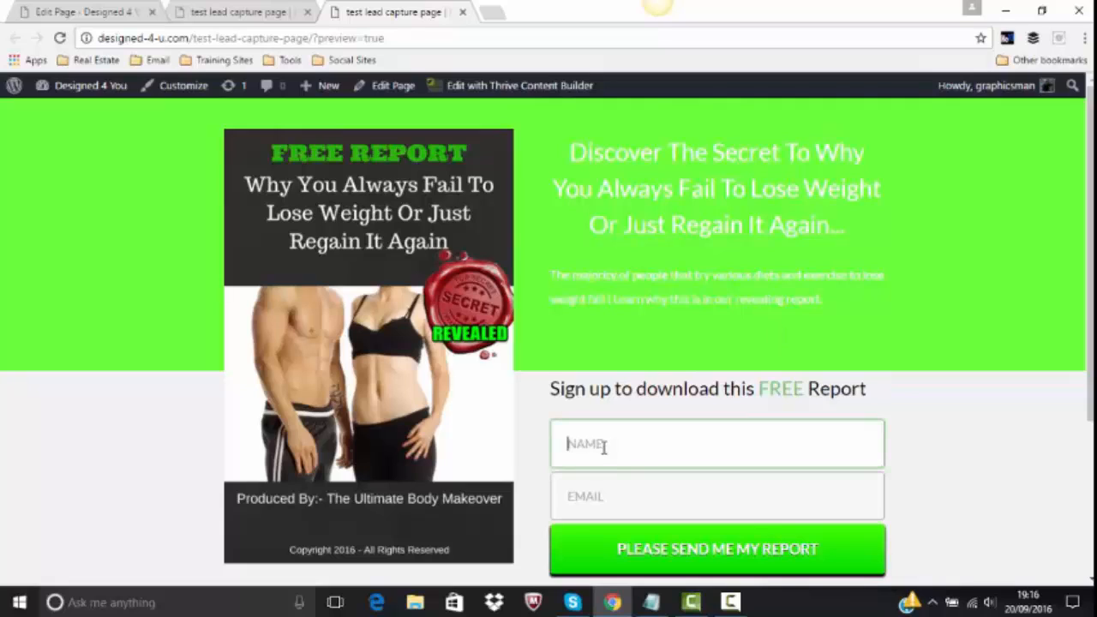
type("Martin")
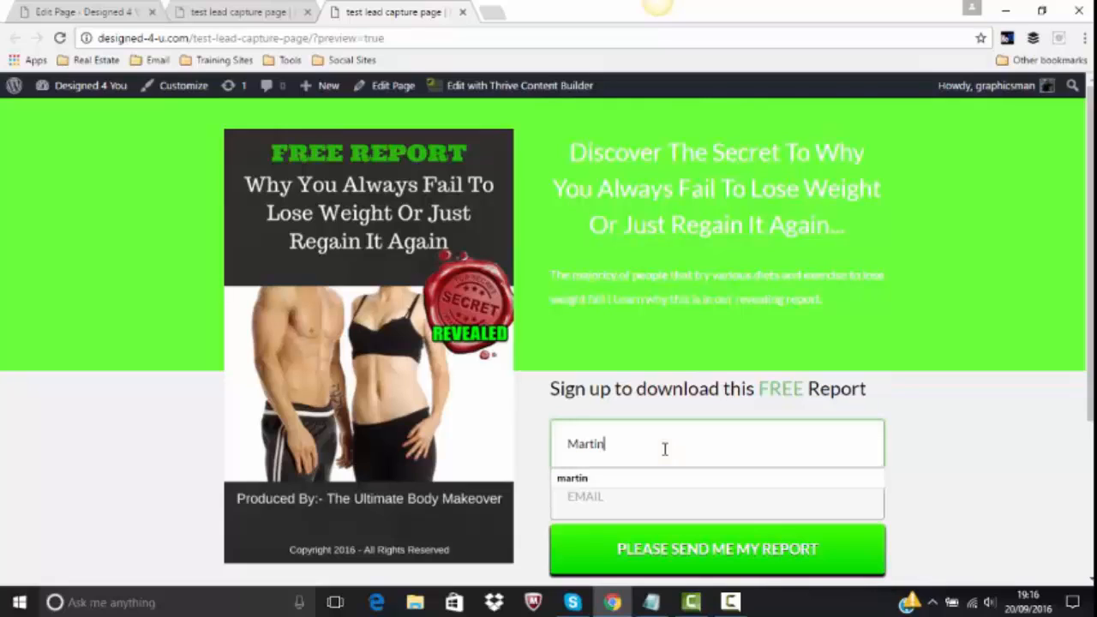
key("BackSpace")
key("BackSpace")
key("BackSpace")
key("BackSpace")
key("BackSpace")
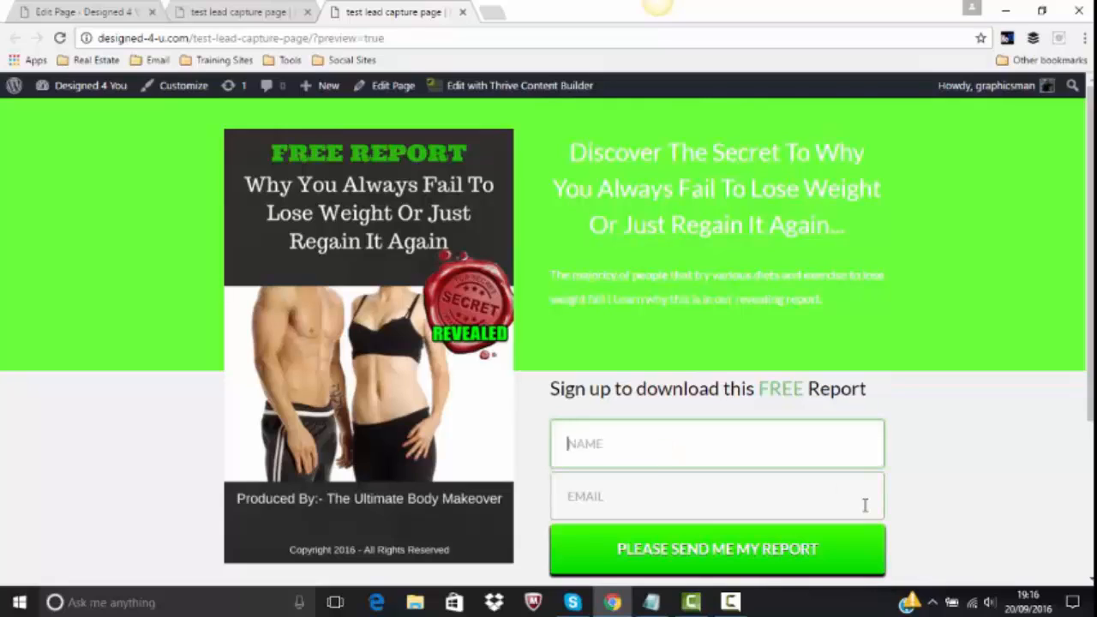
left_click(1090, 581)
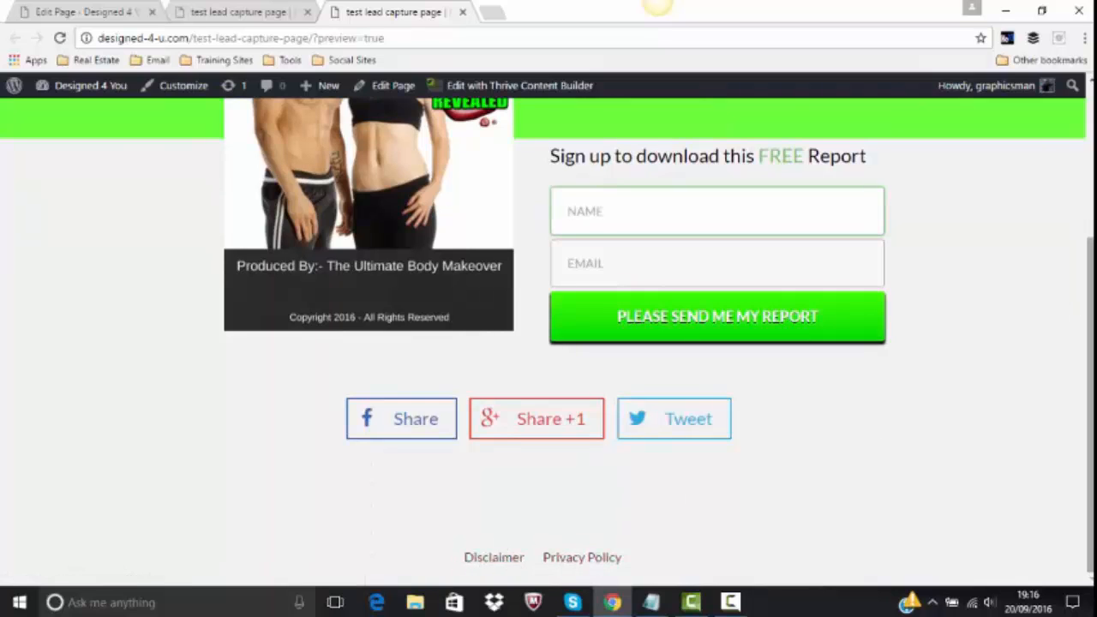
scroll(659, 343, "up", 1)
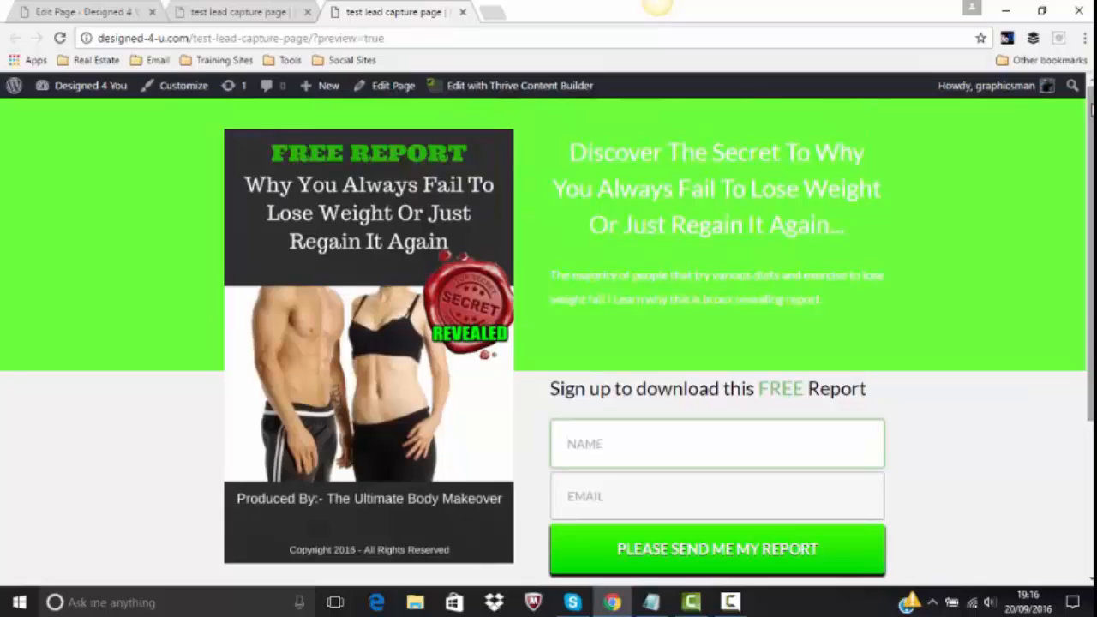